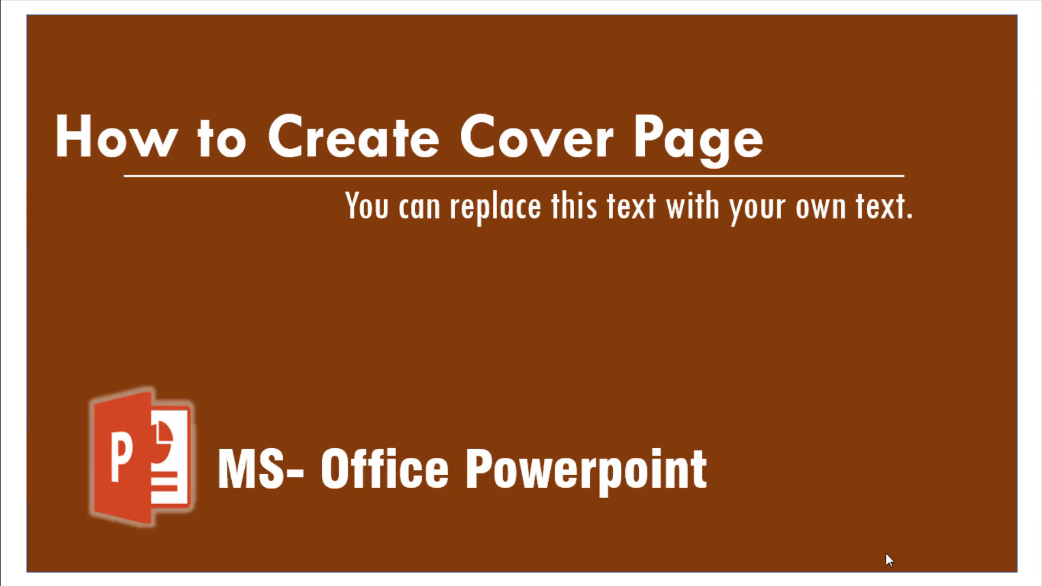
End the brown cover slide's slideshow preview and return to Normal editing view
key(Escape)
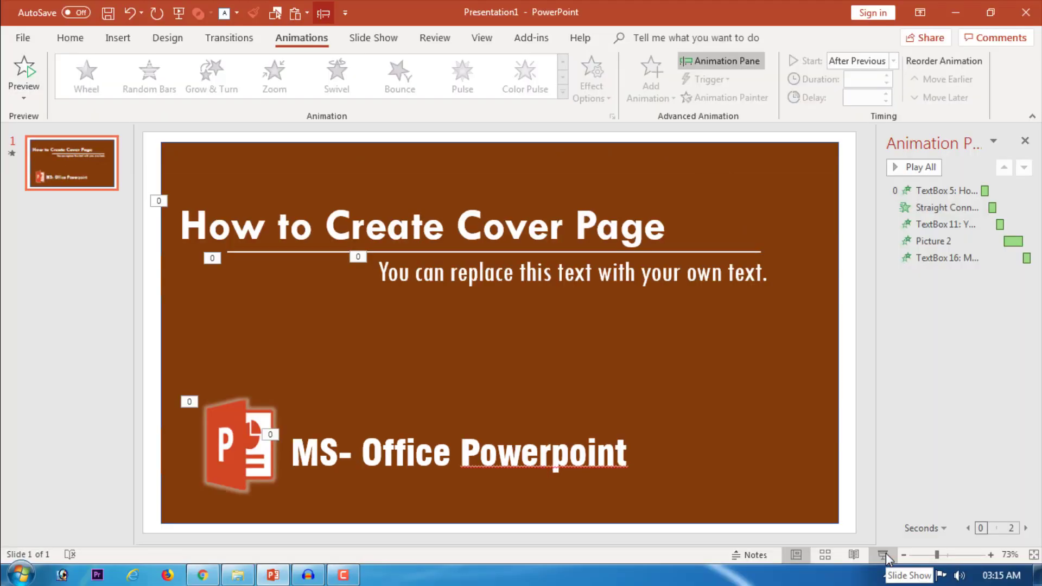
Add a new slide with the Blank layout after the cover slide
click(85, 43)
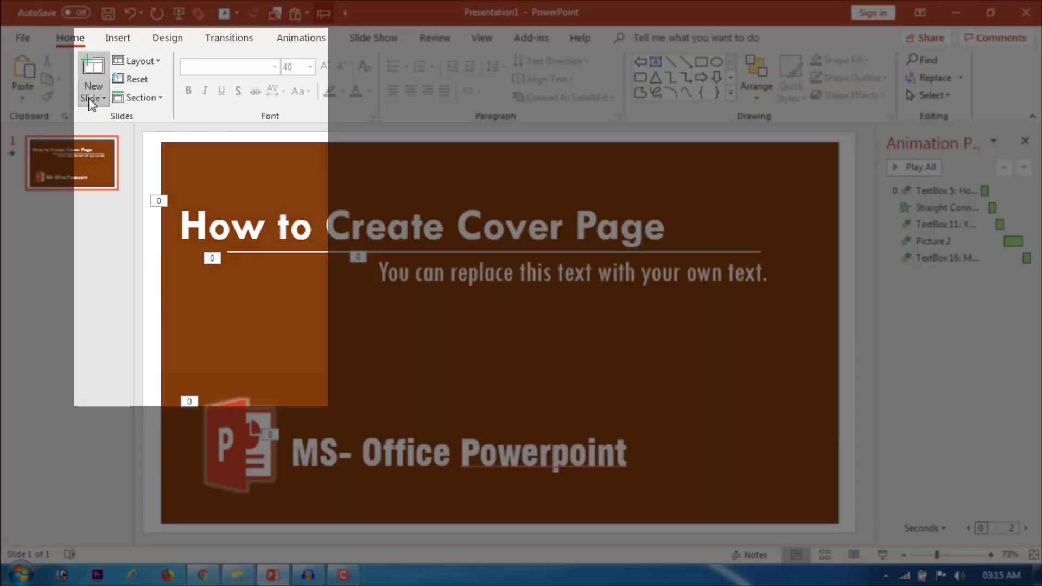
click(89, 98)
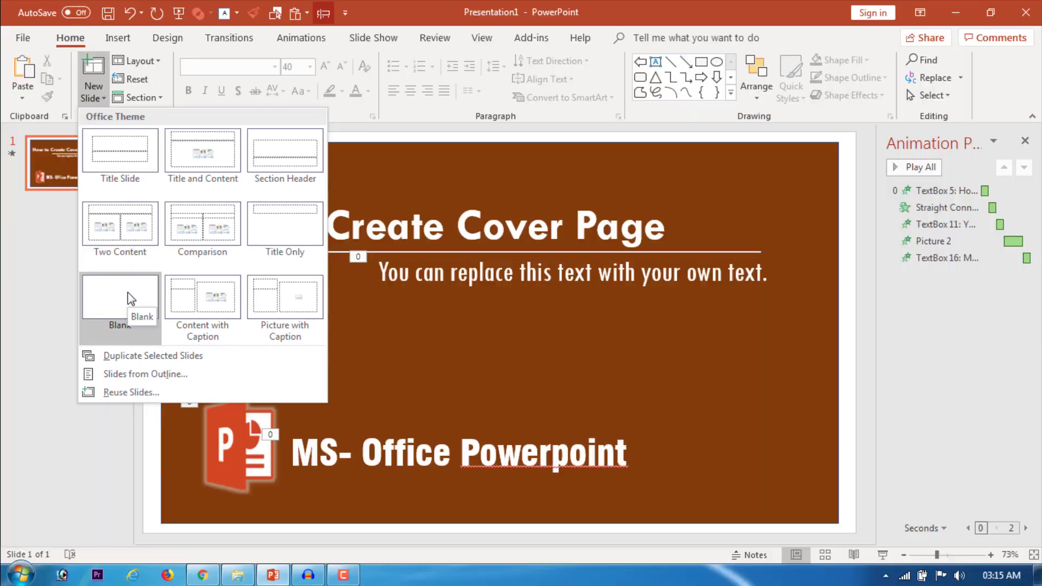
click(128, 293)
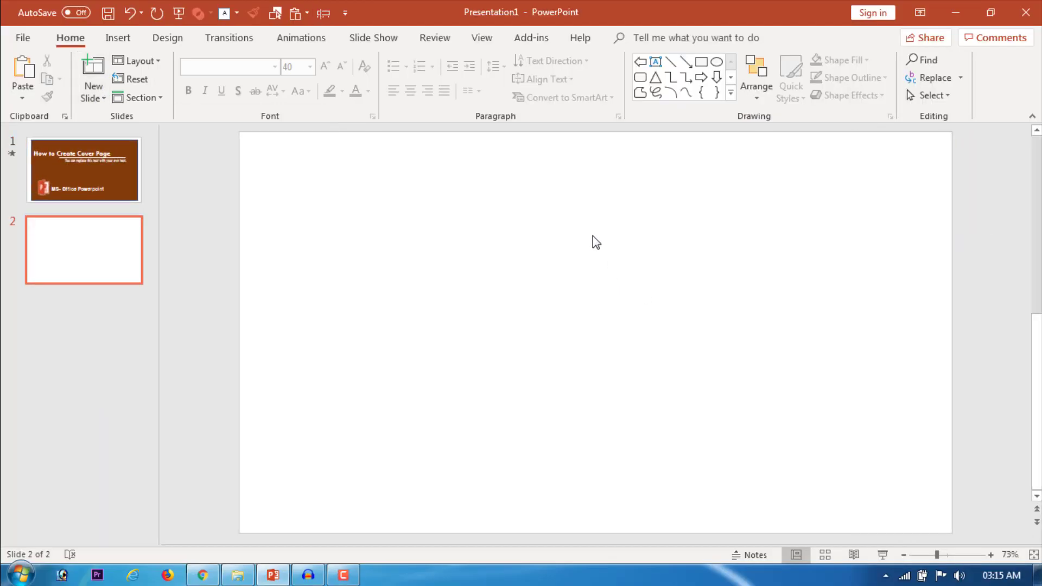
Fill the new slide's background with a solid dark teal custom colour
right_click(595, 242)
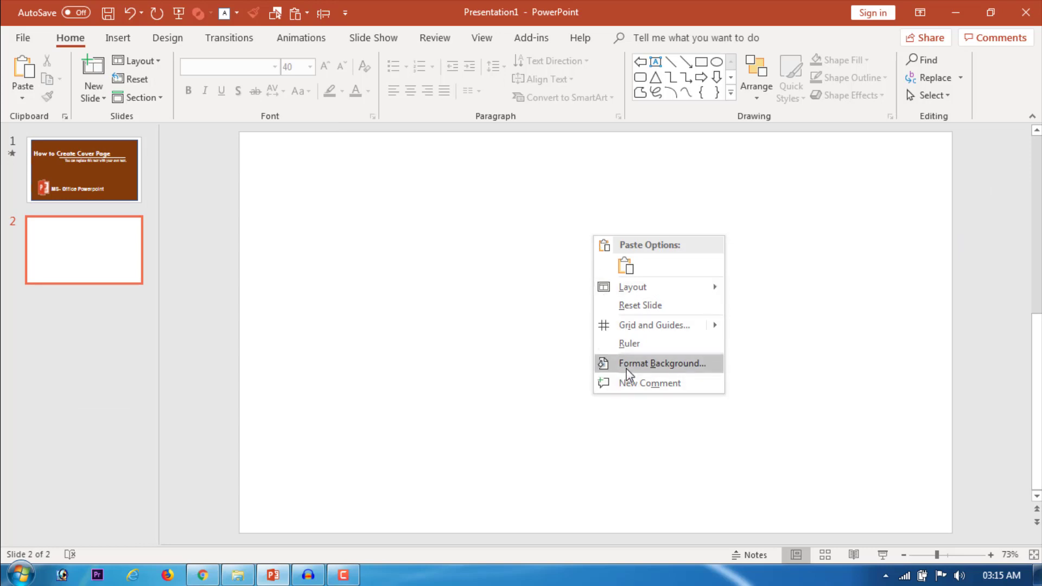
click(542, 376)
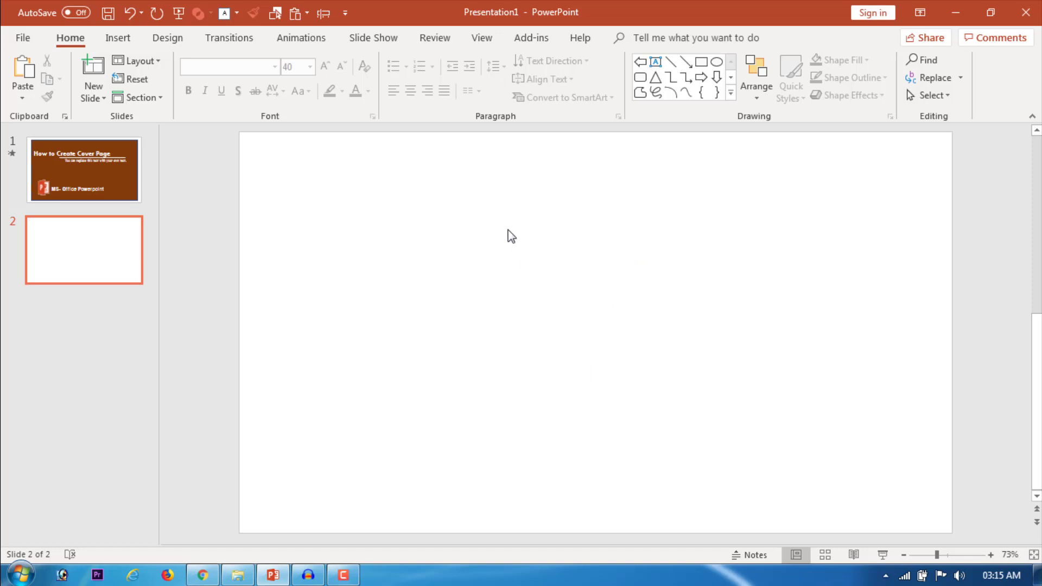
right_click(522, 204)
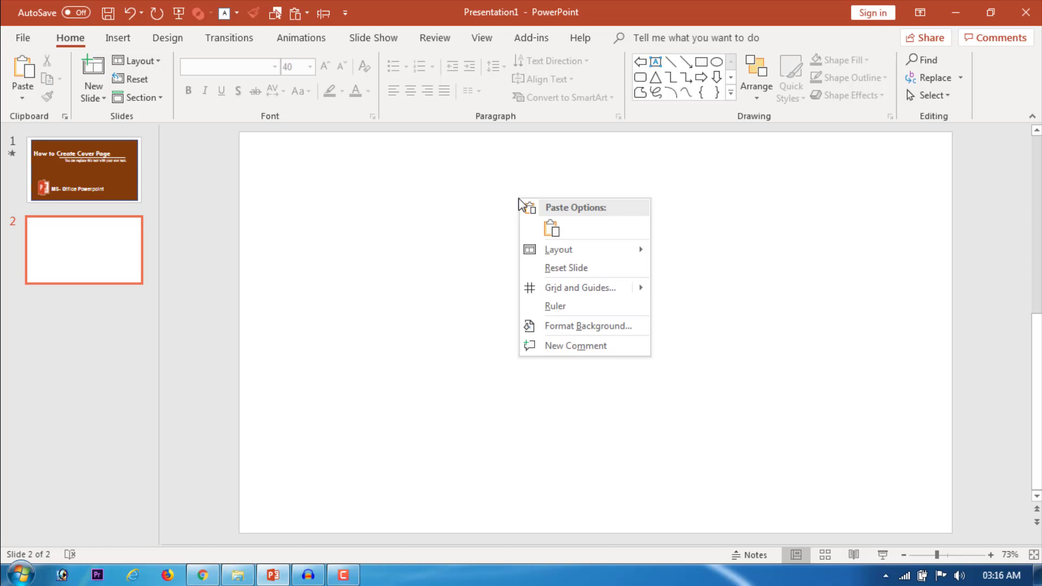
click(566, 330)
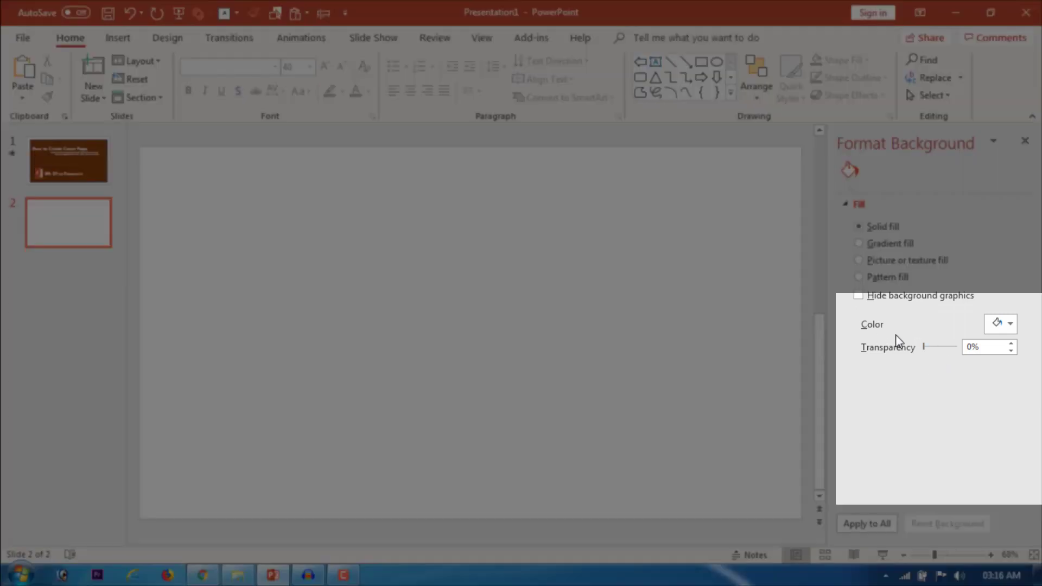
click(1009, 324)
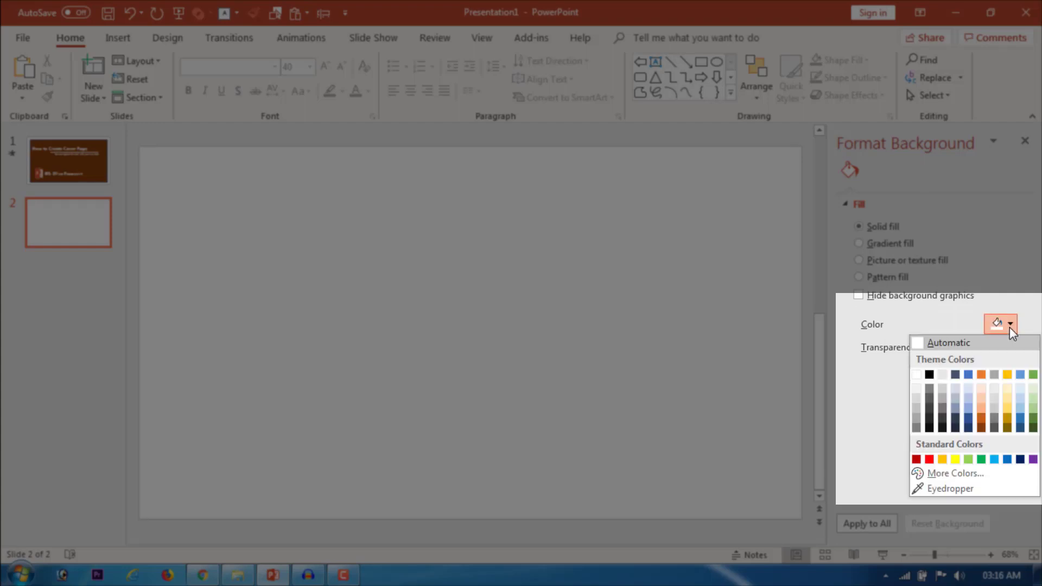
click(1009, 327)
click(1009, 327)
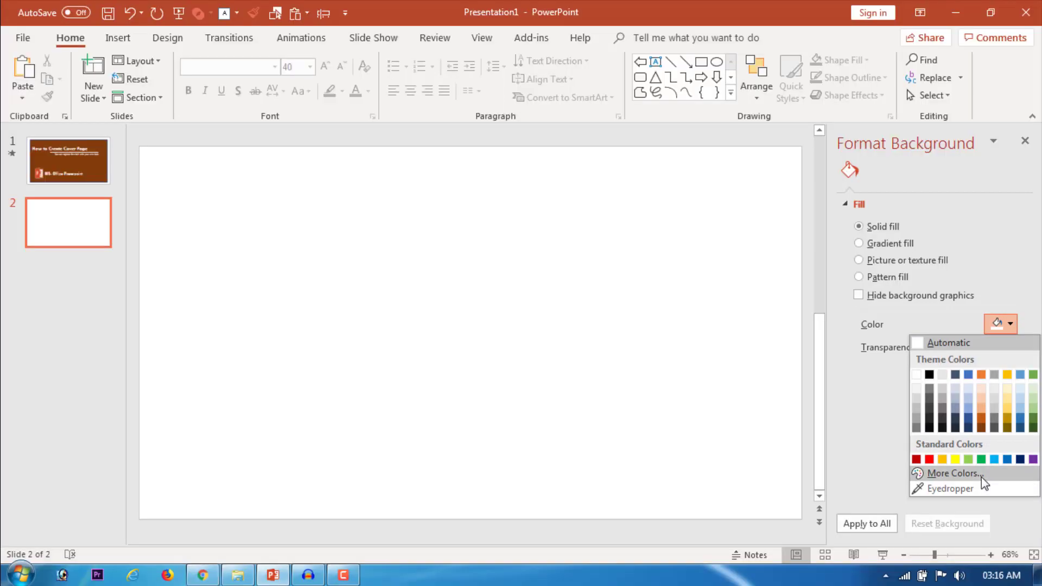
click(981, 474)
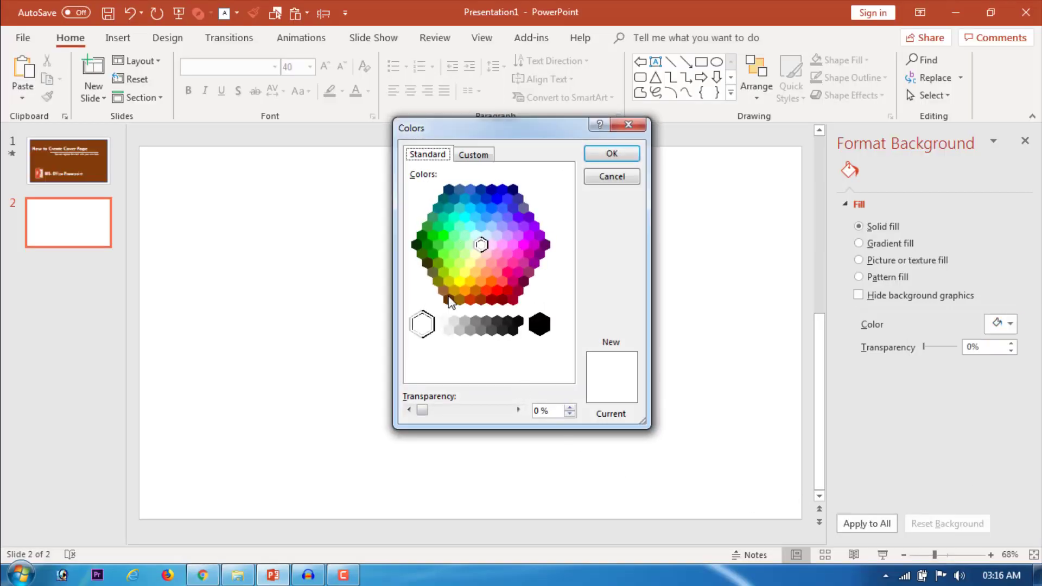
click(442, 201)
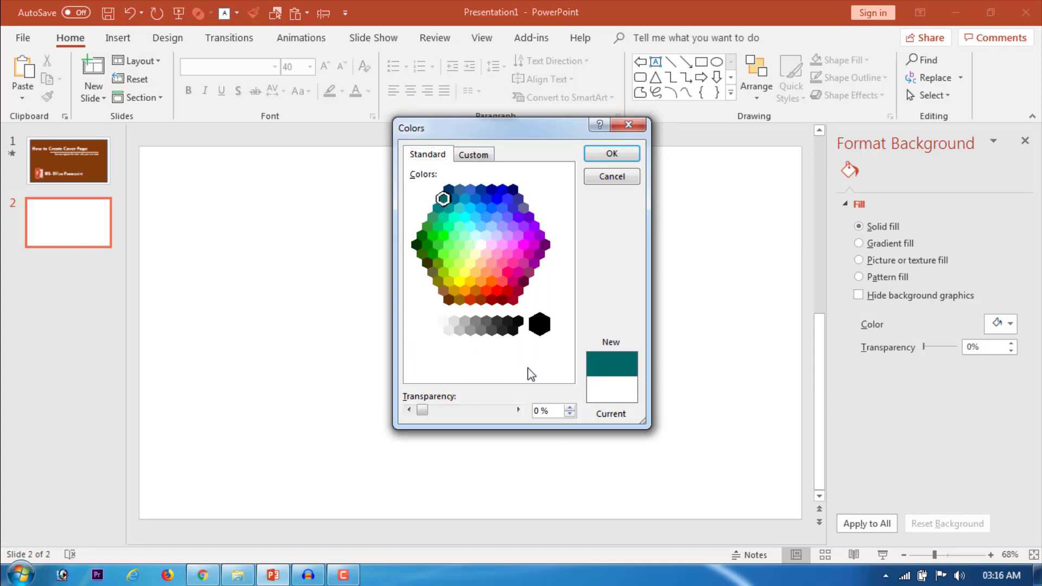
click(611, 154)
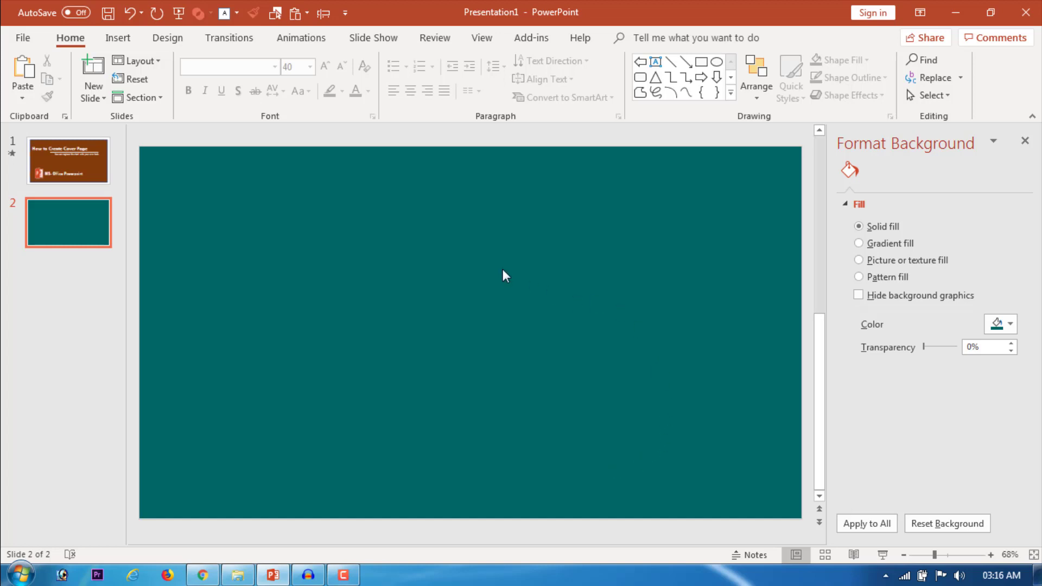
Open Save As and browse to the Documents library
click(25, 38)
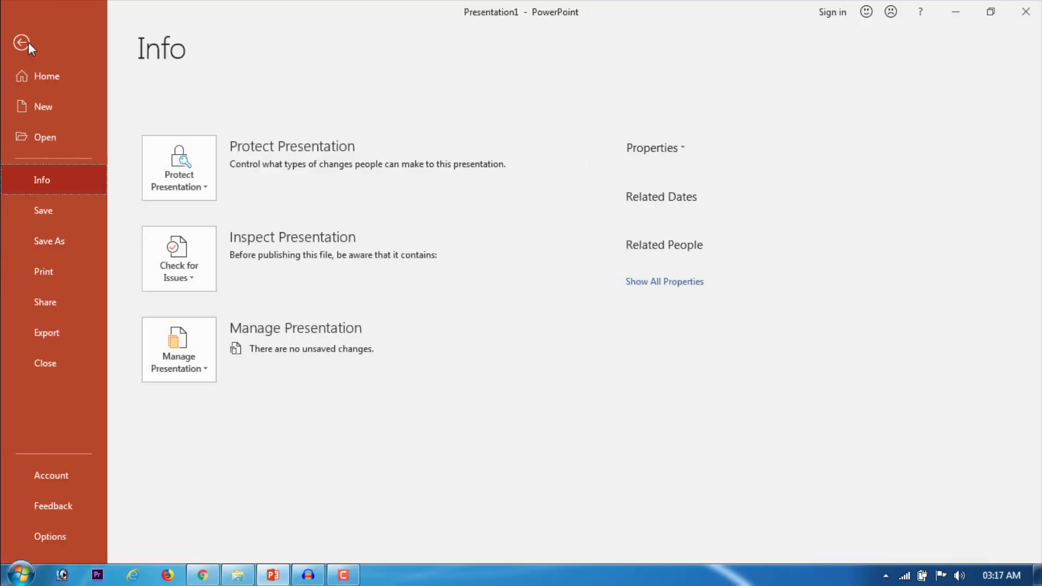
click(48, 240)
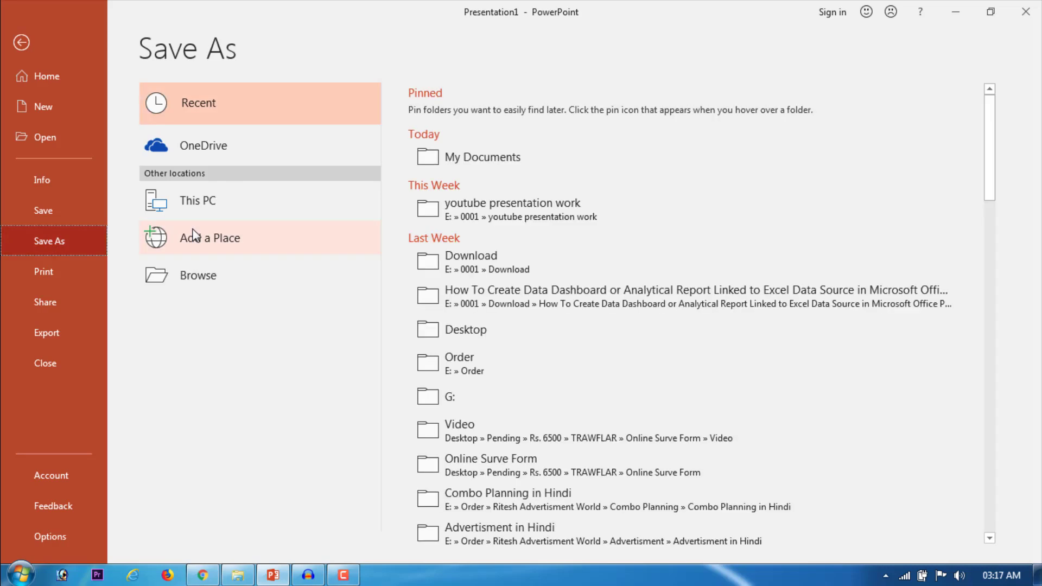
click(191, 273)
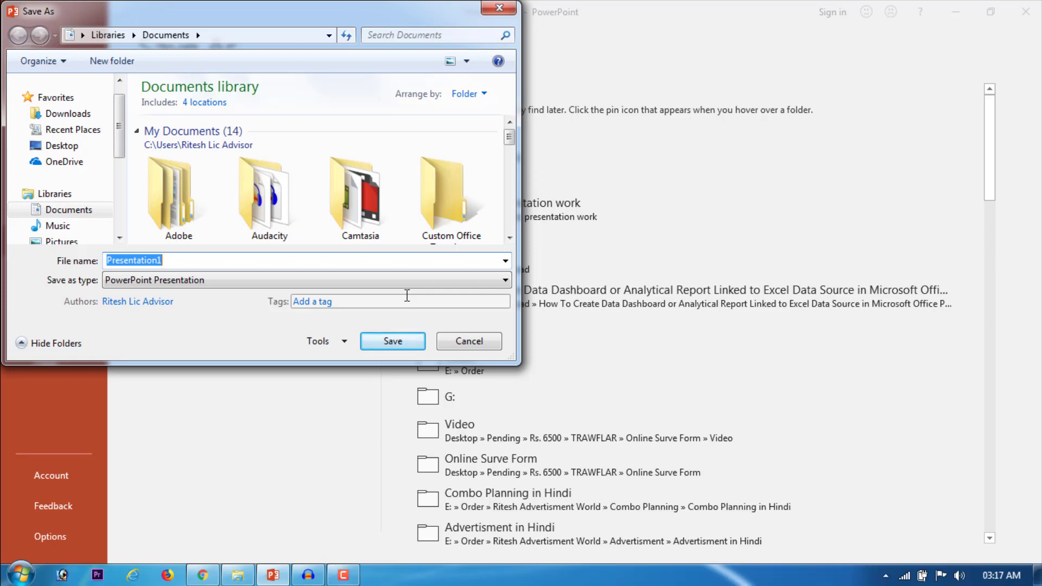
Save just the current slide as the JPEG file 'Image 01' in Documents
text(1)
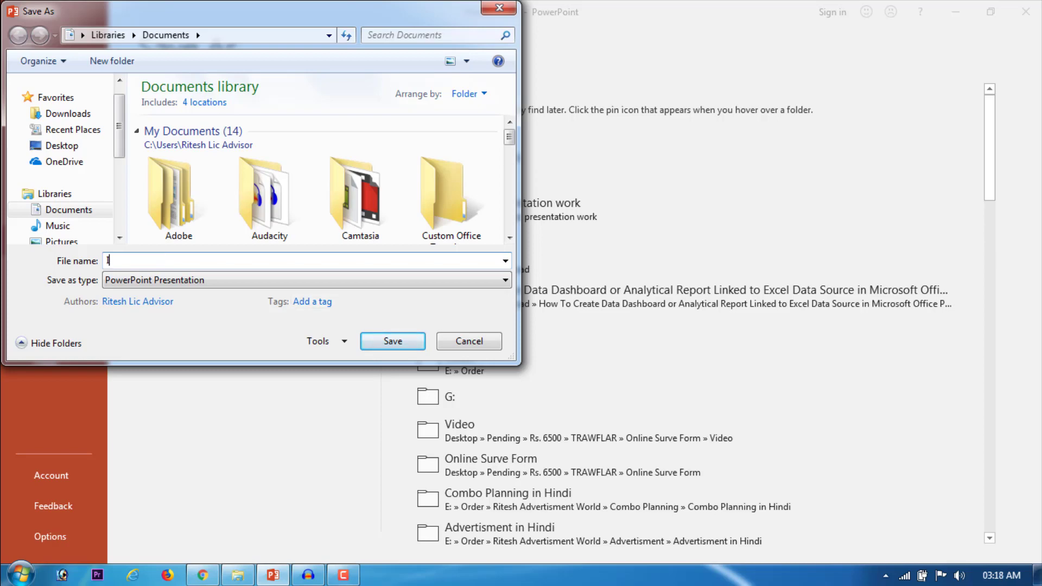
text(mage )
text(01)
click(503, 281)
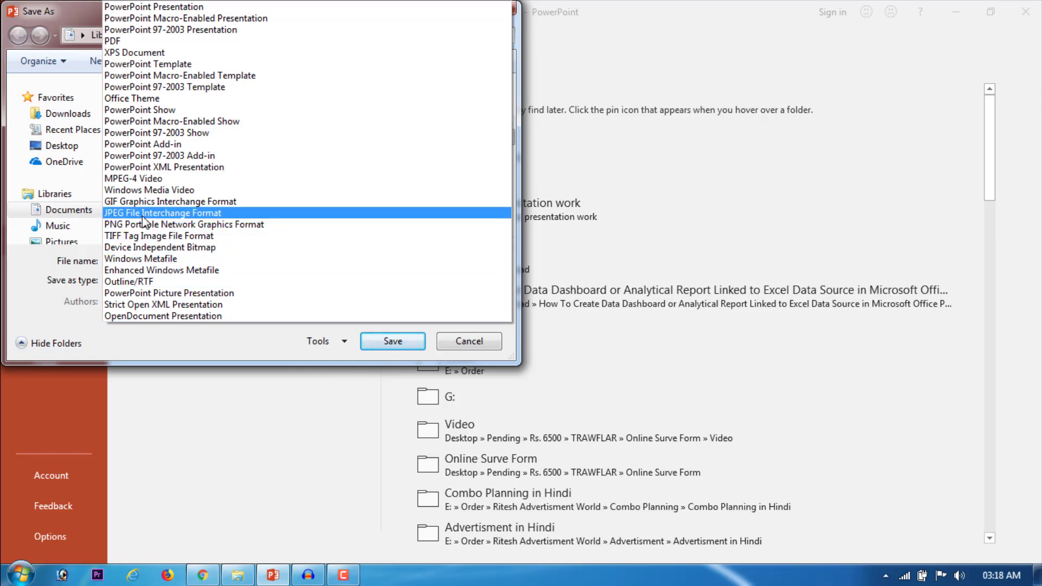
click(142, 215)
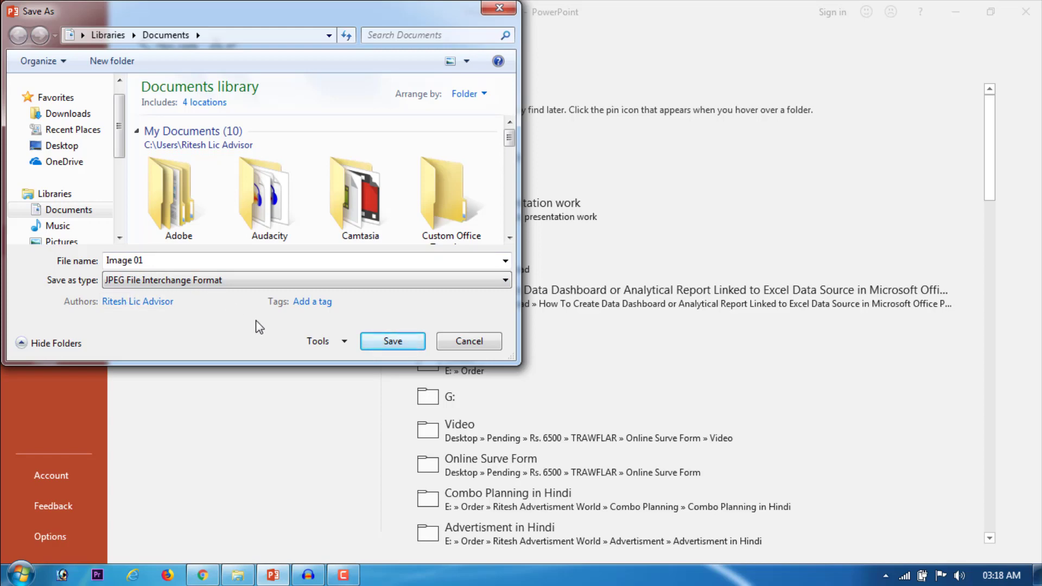
click(383, 343)
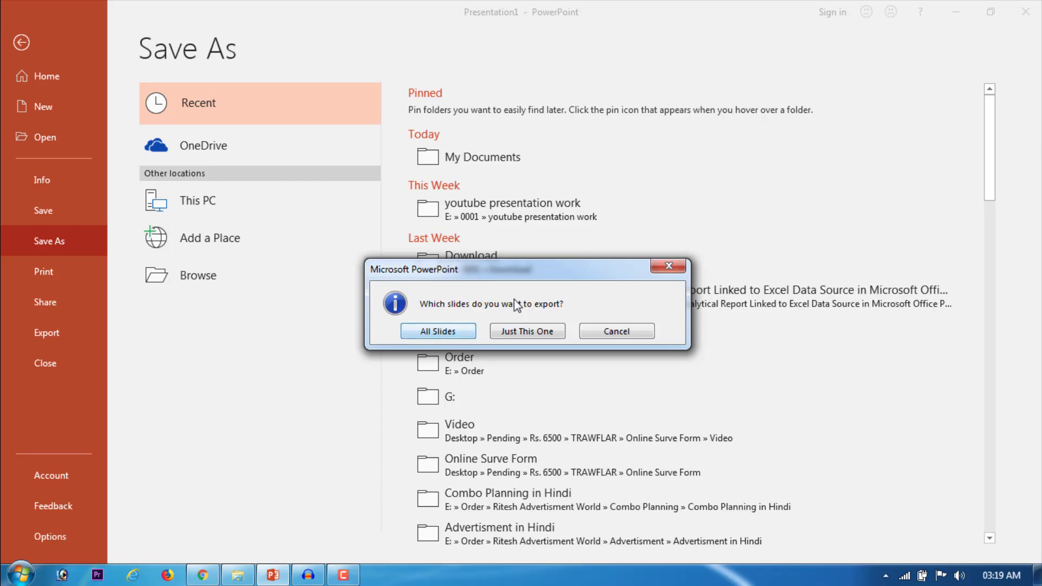
click(516, 332)
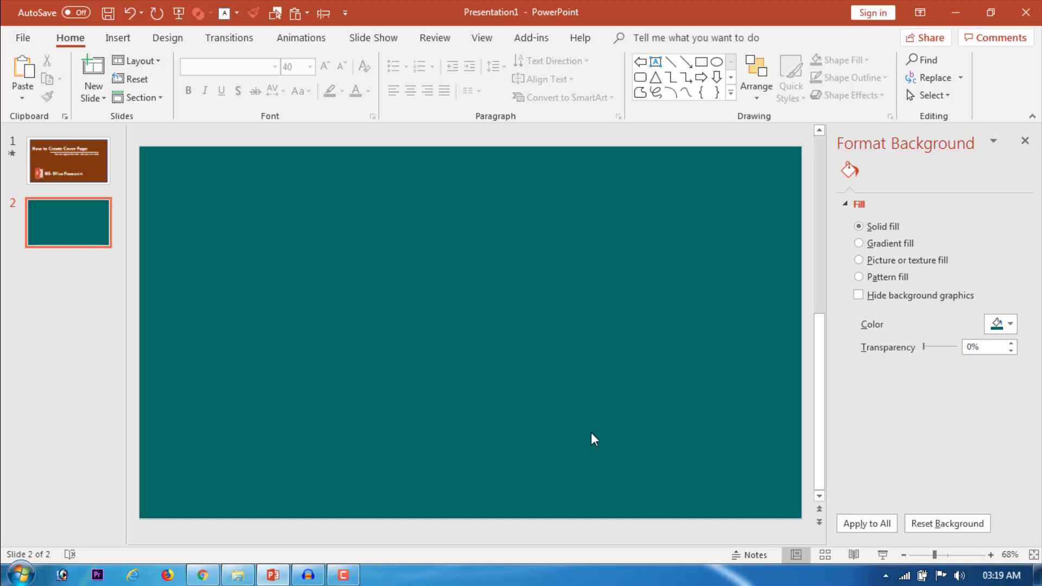
Copy the Image 01 JPEG from the Documents library in Windows Explorer
click(238, 575)
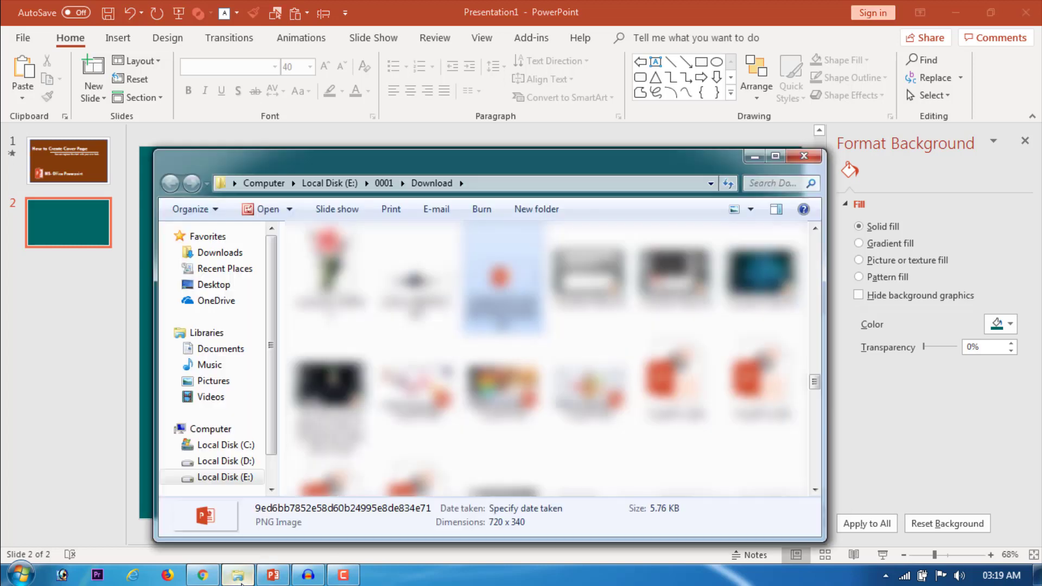
click(230, 351)
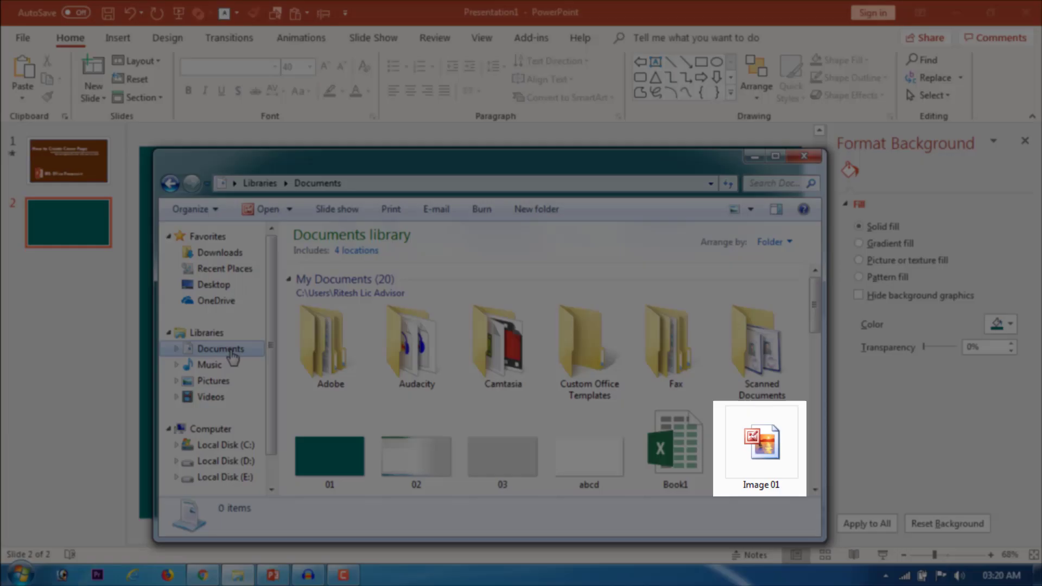
click(770, 467)
right_click(771, 471)
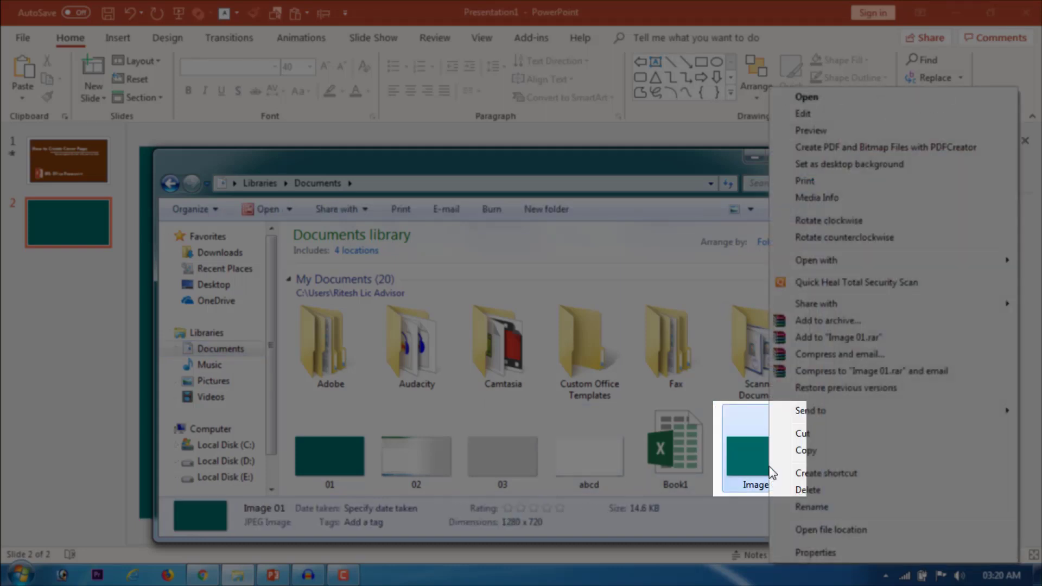
click(836, 452)
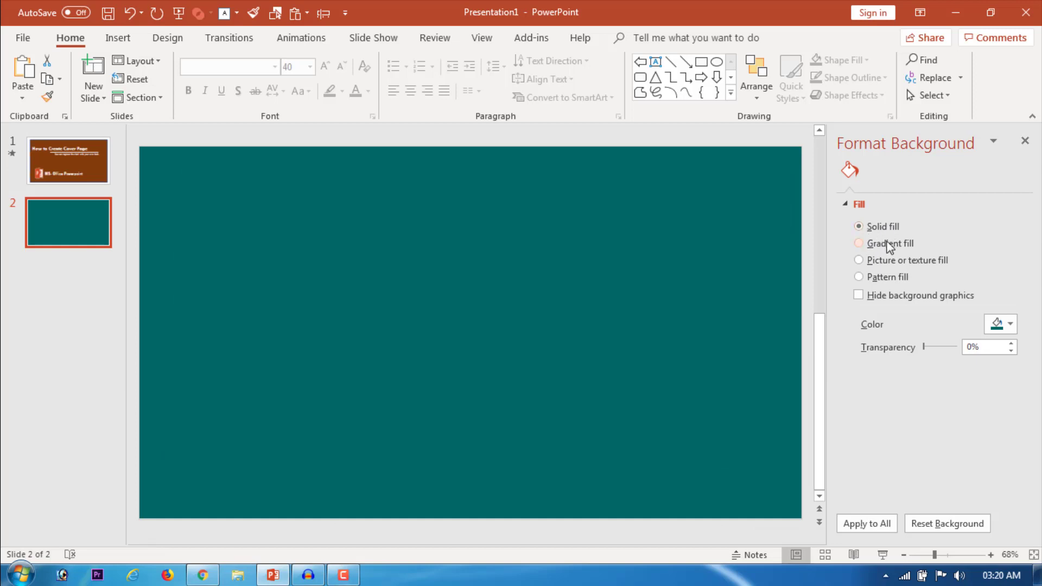
Reset slide 2's background to white, then paste Image 01 over the slide and select it
click(1007, 325)
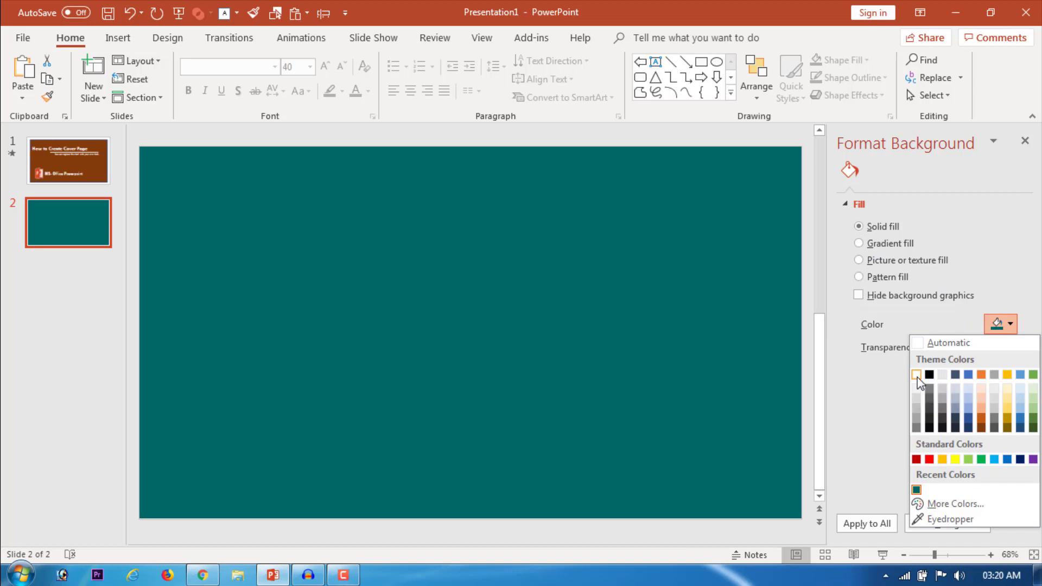
click(916, 376)
right_click(386, 191)
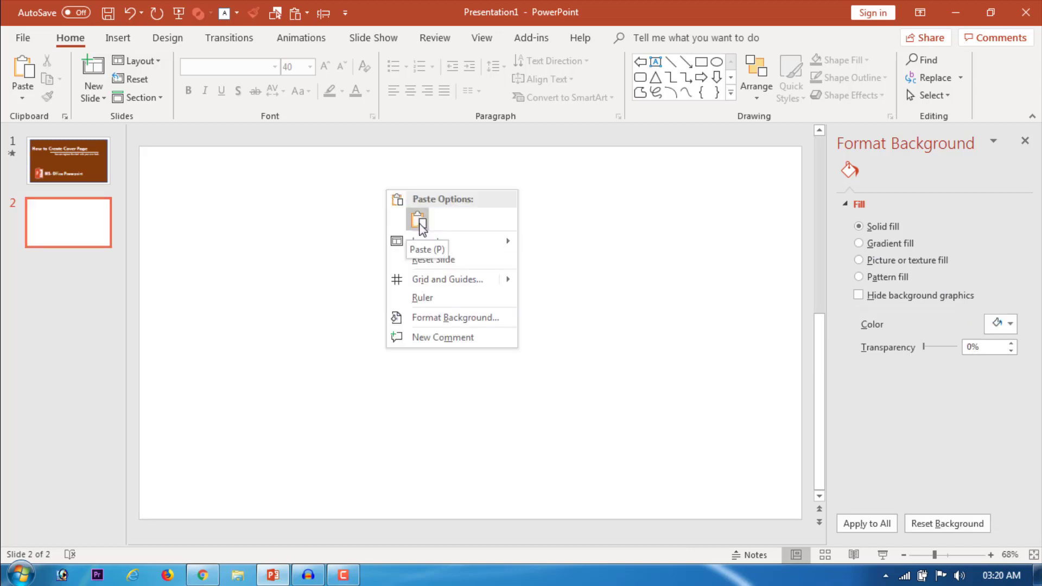
click(420, 223)
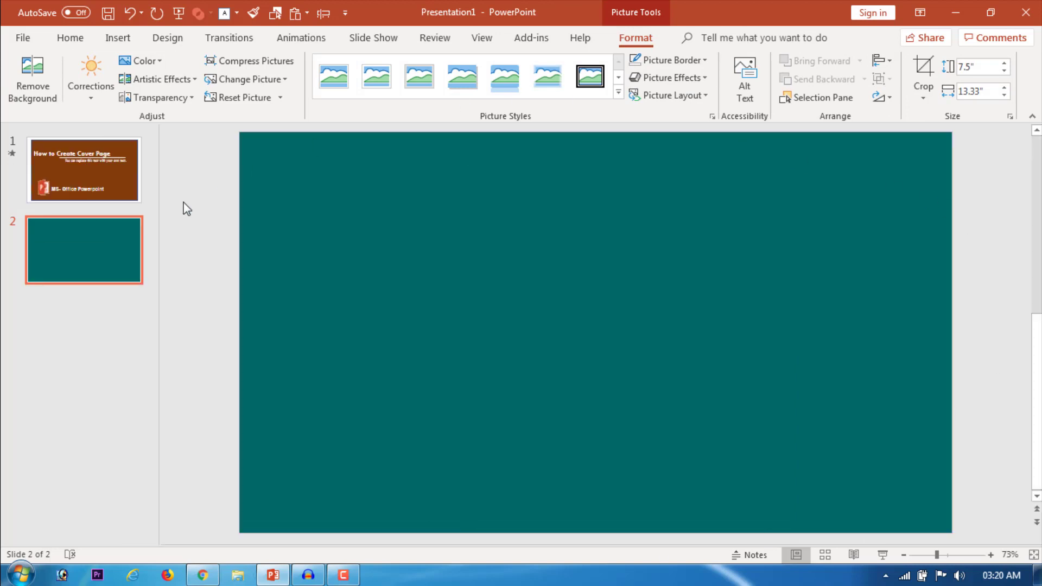
click(619, 363)
click(632, 358)
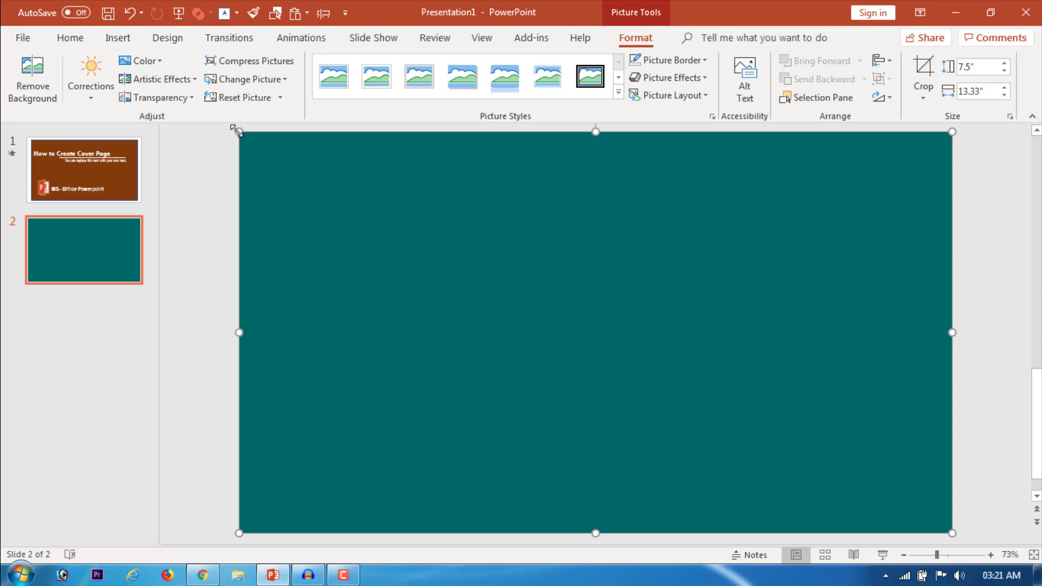
Shrink the teal picture from opposite corners to about 7.11" by 12.64", leaving a white border
drag(238, 131, 257, 161)
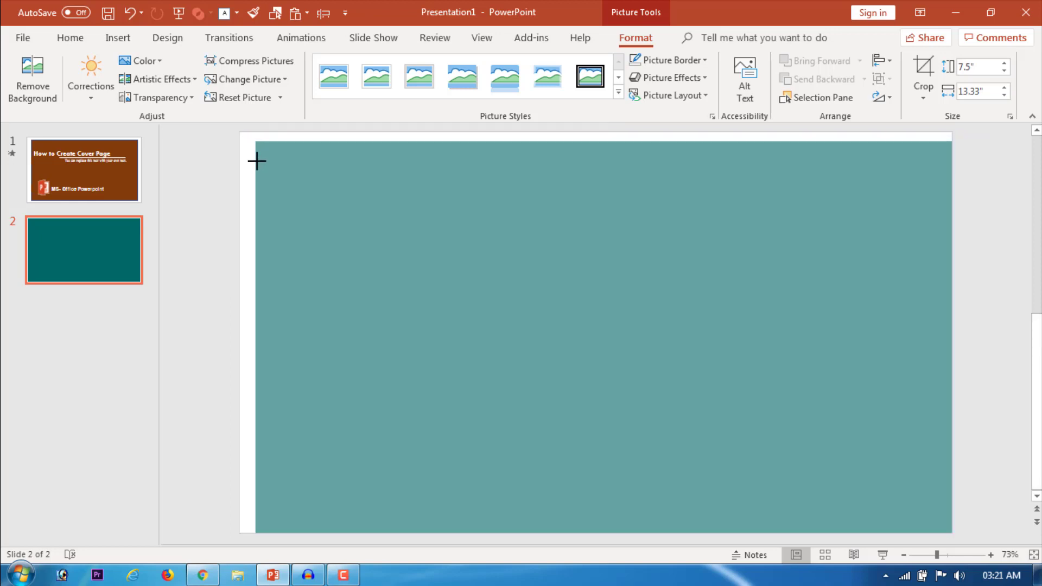
drag(952, 533, 932, 511)
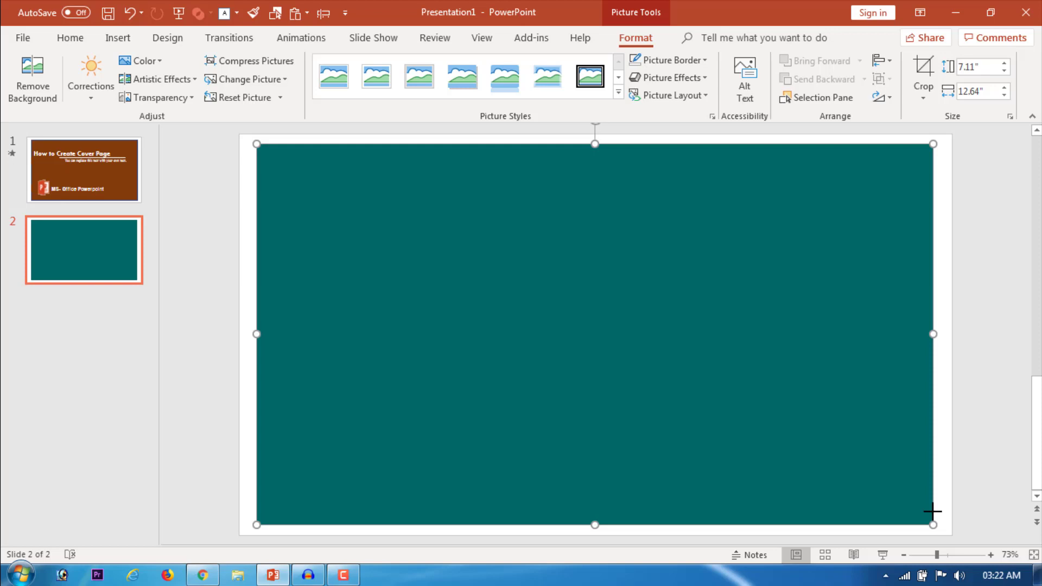
click(943, 427)
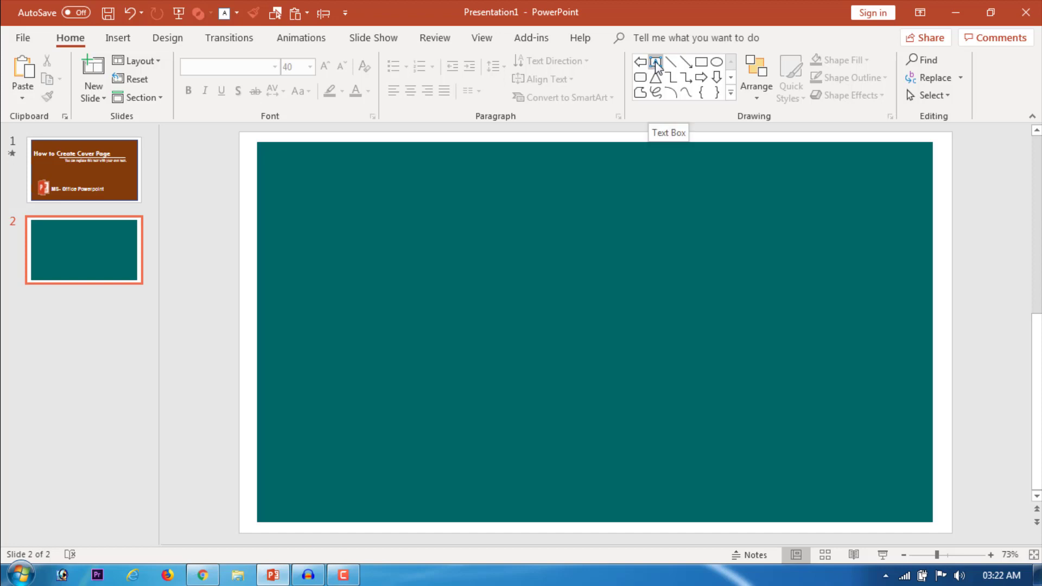
Draw a text box on slide 2 and paste slide 1's title 'How to Create Cover Page' as text only
click(655, 61)
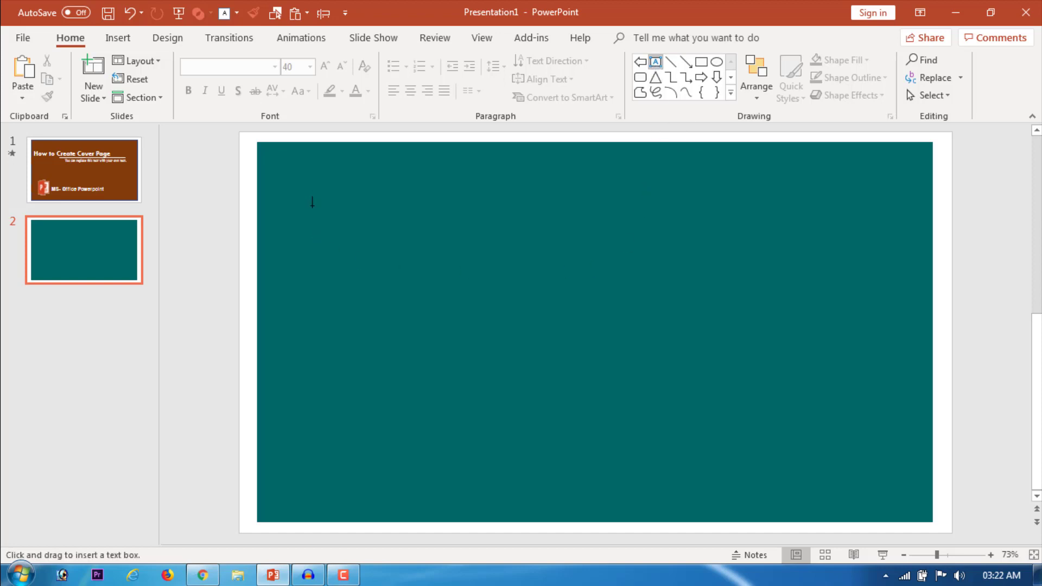
drag(310, 188, 660, 258)
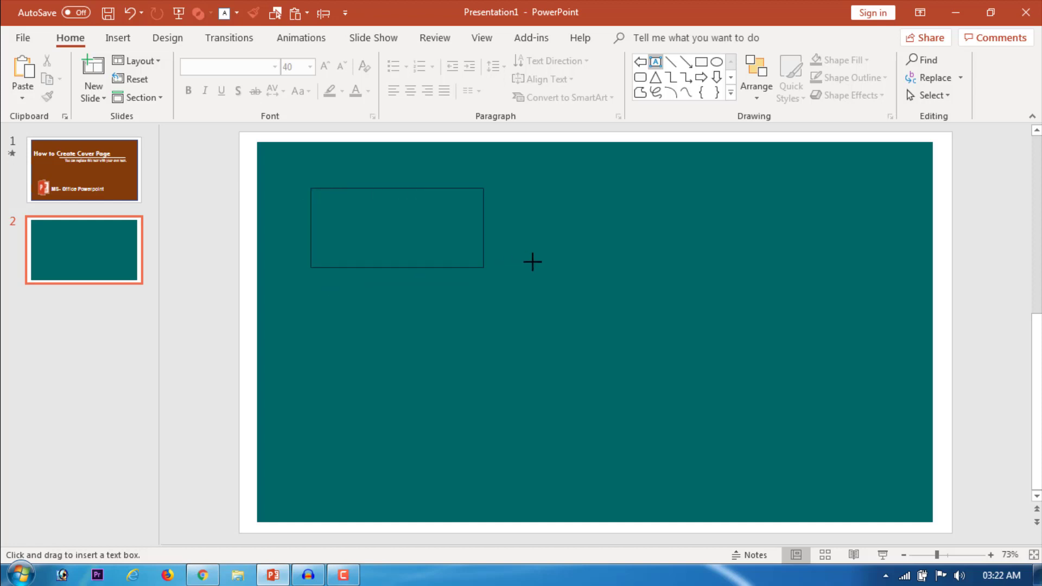
drag(660, 259, 777, 255)
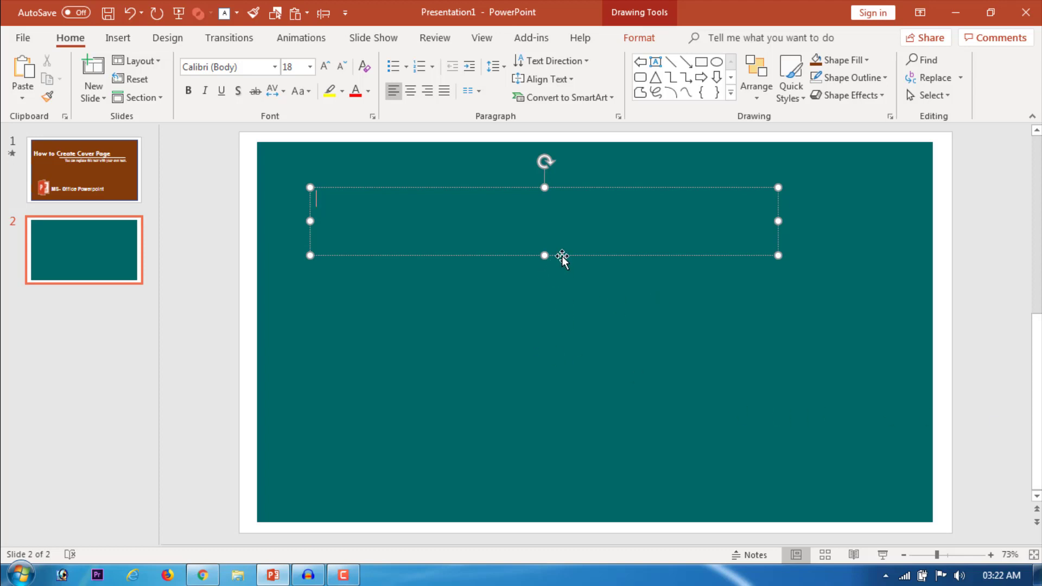
key(ctrl+z)
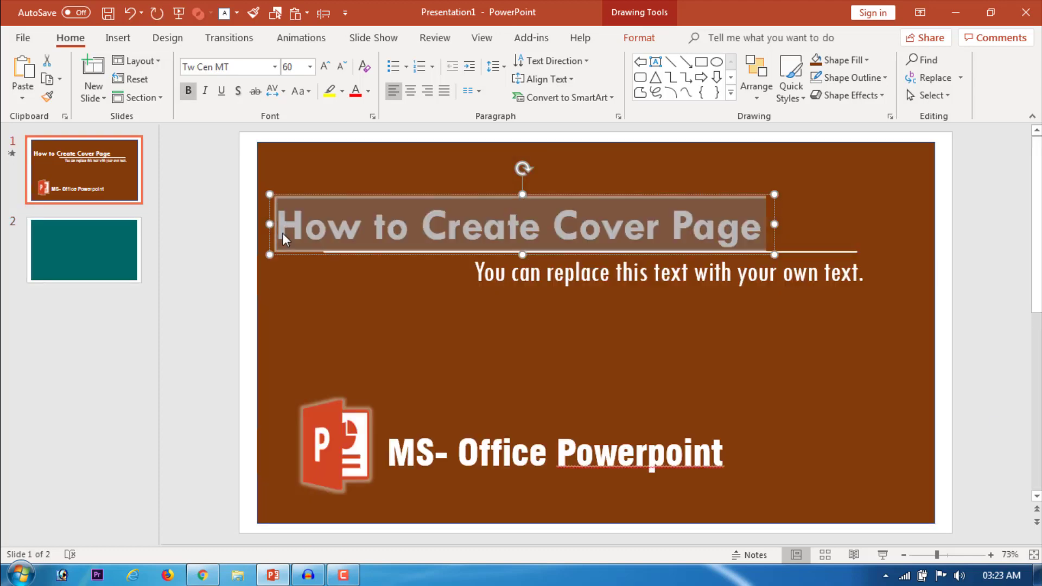
click(100, 258)
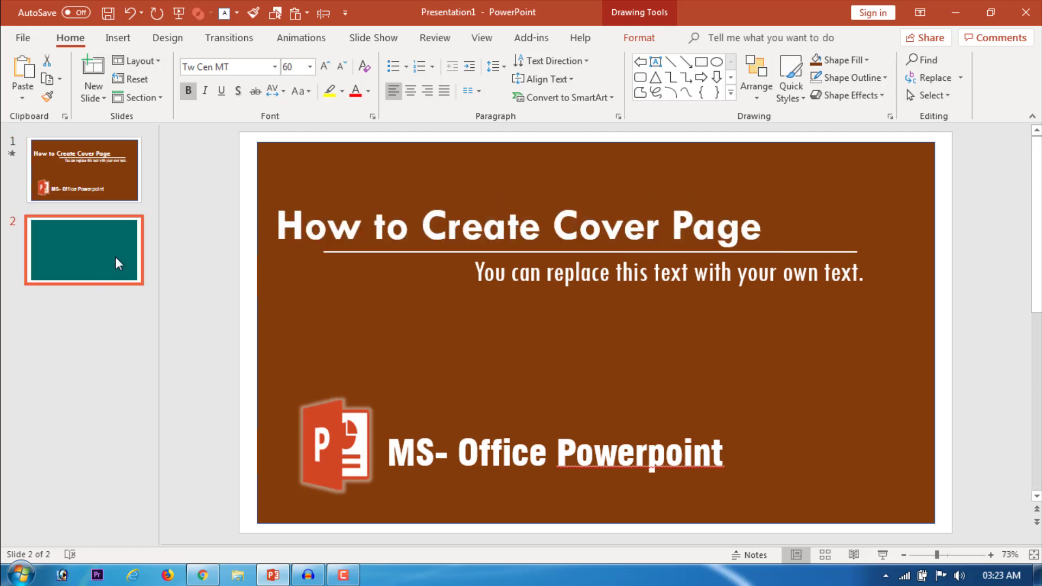
click(26, 102)
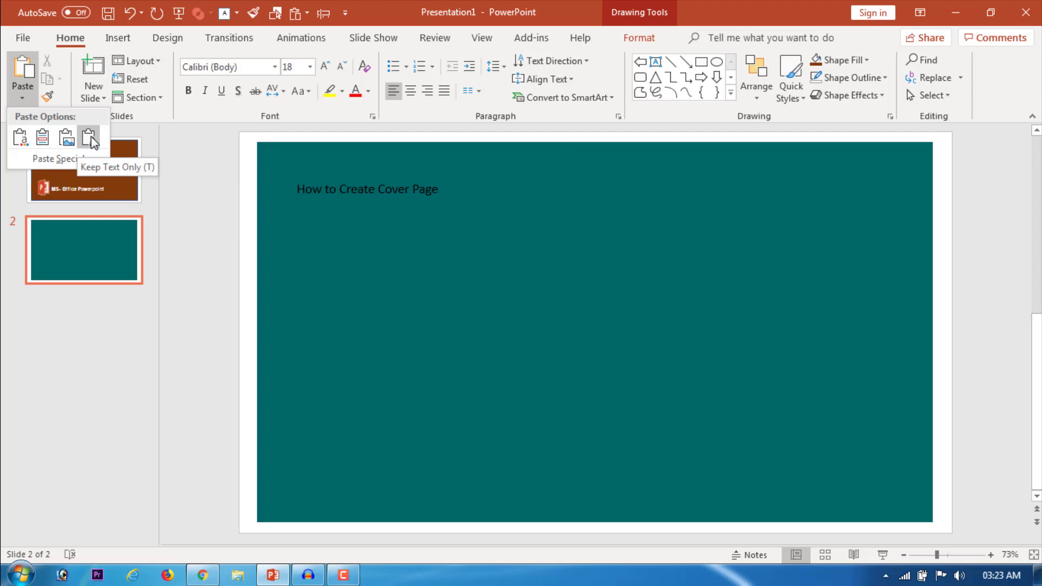
click(89, 138)
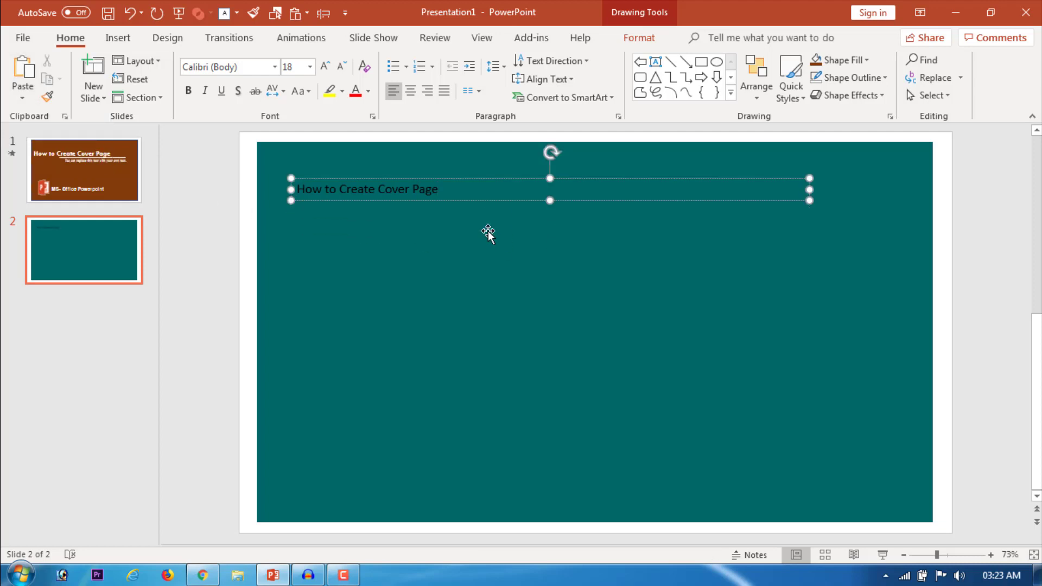
drag(493, 206, 494, 237)
Make the title white Tw Cen MT at size 54 and position it near the top left
click(368, 91)
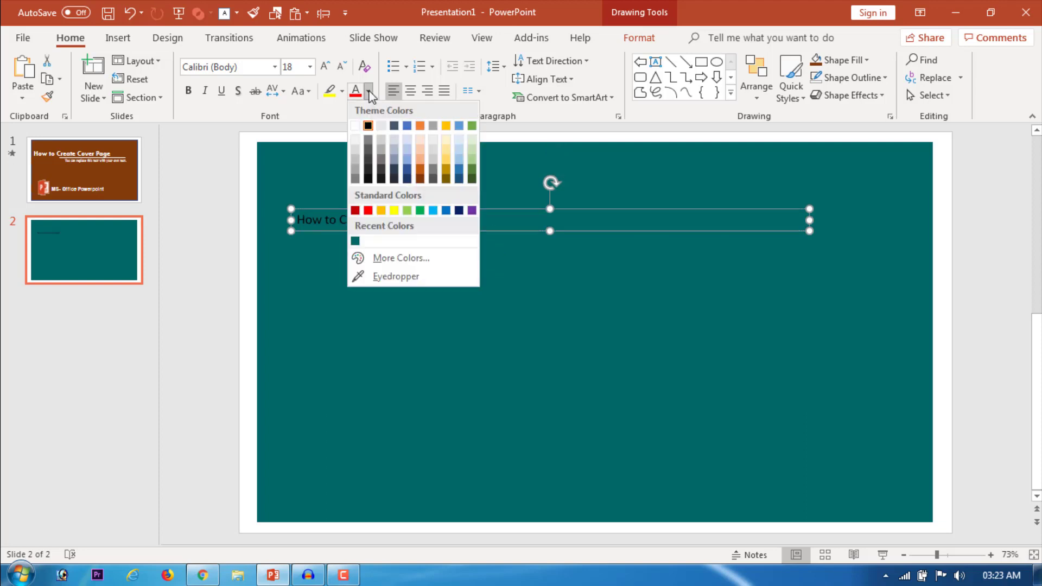
click(355, 127)
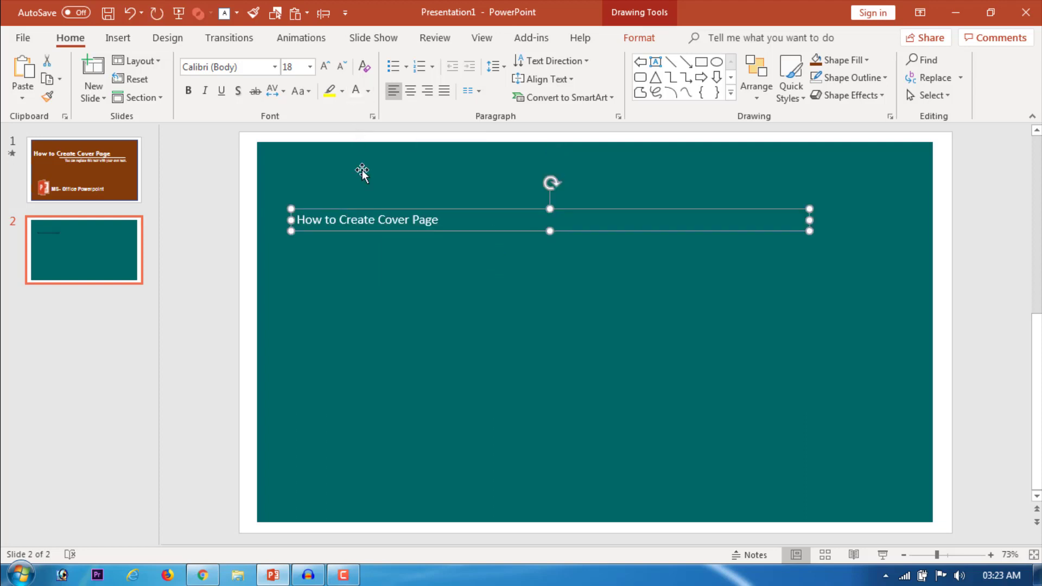
click(275, 67)
click(303, 232)
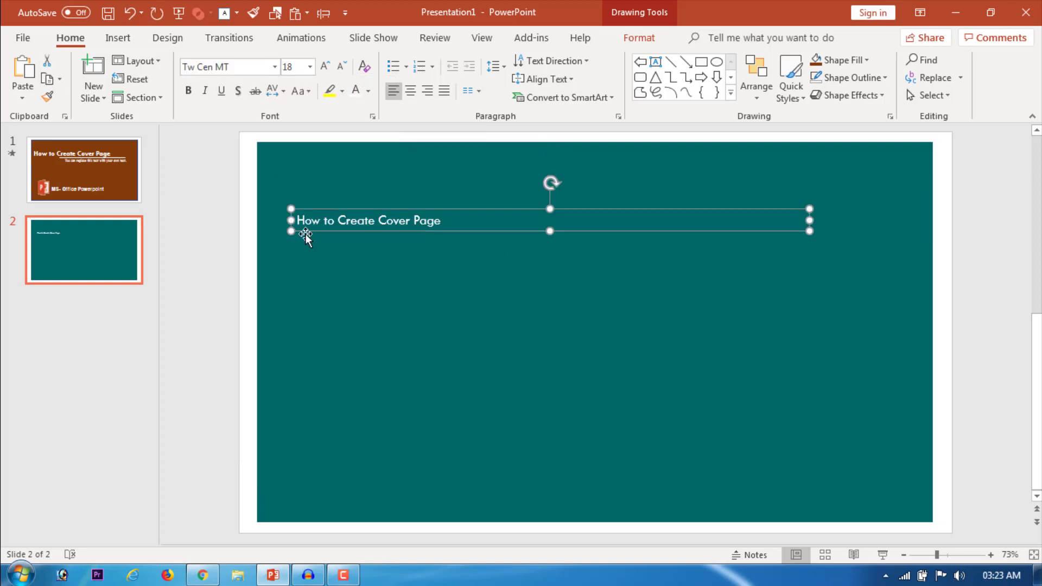
click(324, 67)
click(324, 67)
click(325, 66)
click(324, 67)
click(324, 66)
drag(384, 209, 377, 186)
click(917, 384)
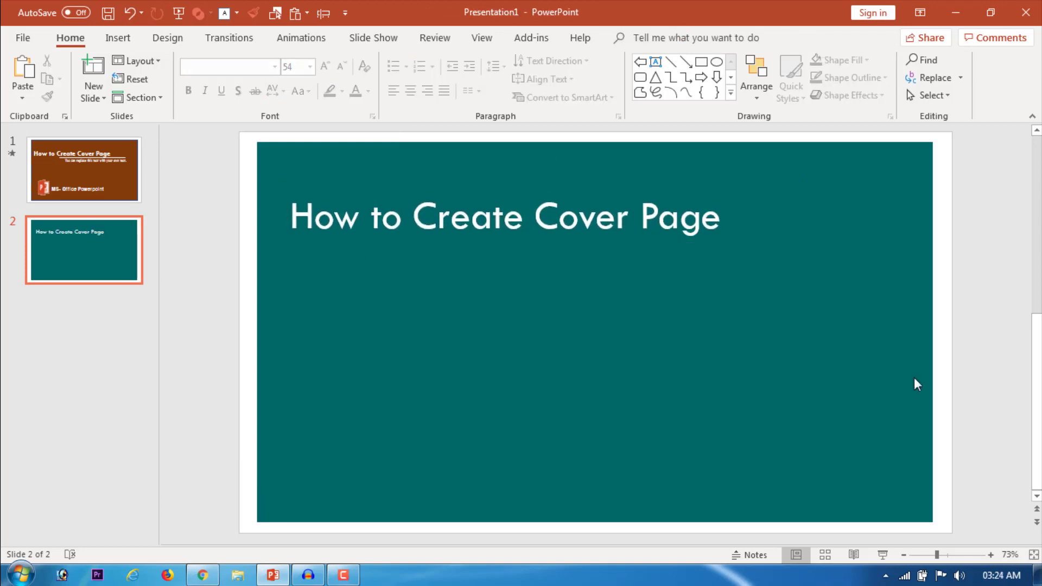
click(730, 95)
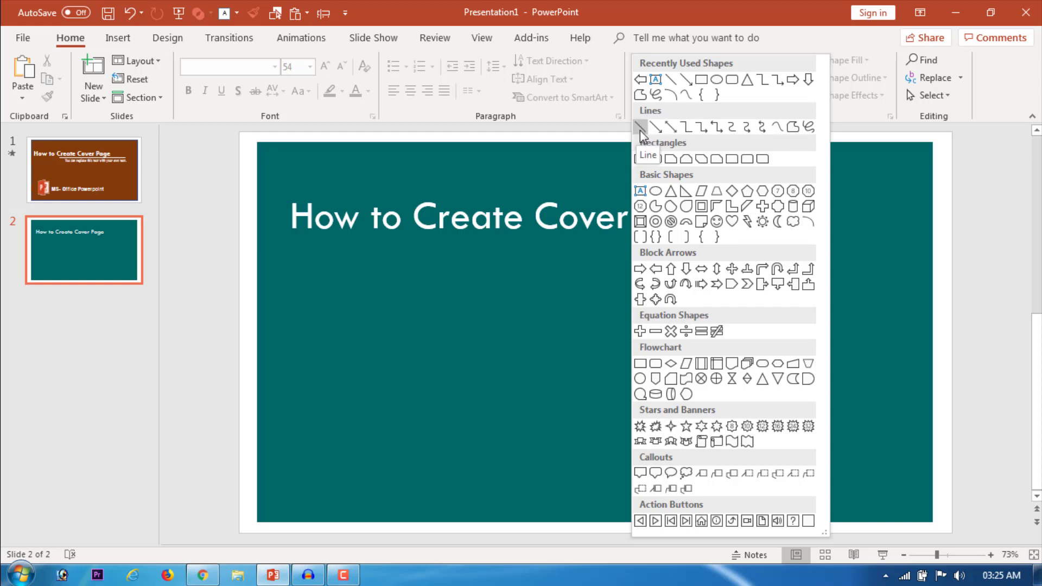
Draw a horizontal line under the title, make it white and 3 pt thick, and nudge it up
click(640, 129)
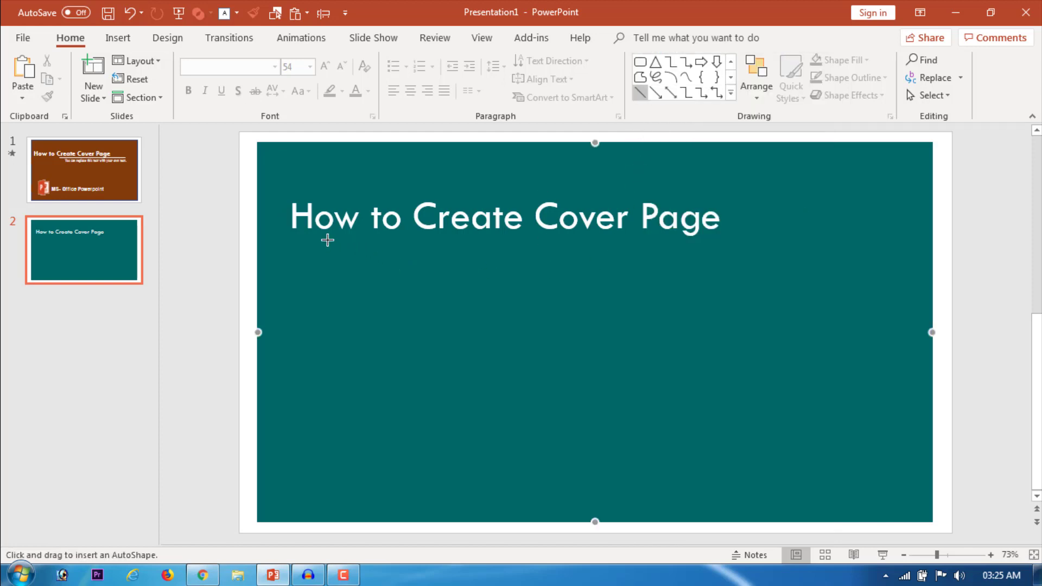
drag(325, 241, 777, 255)
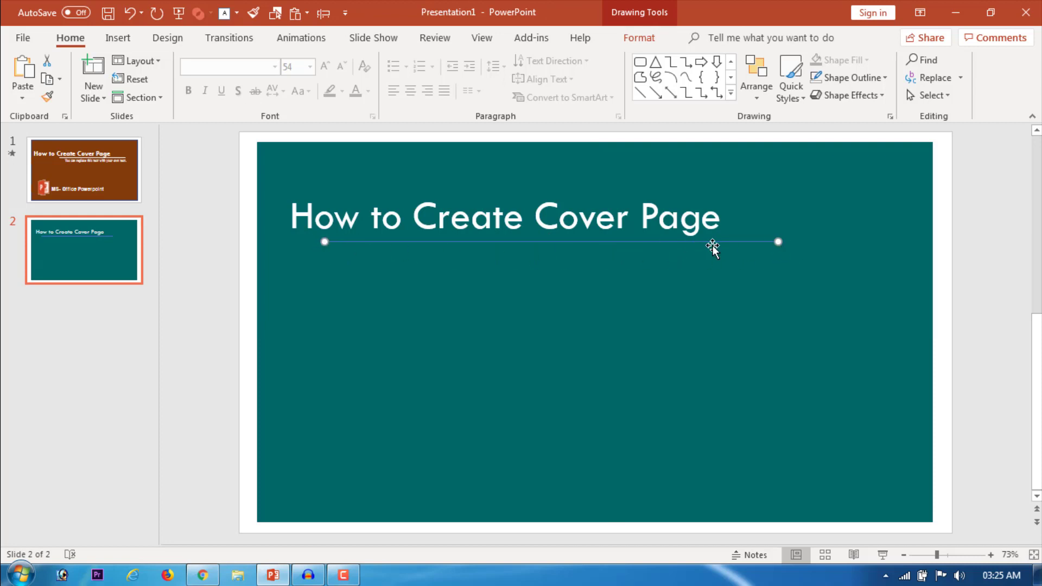
click(639, 38)
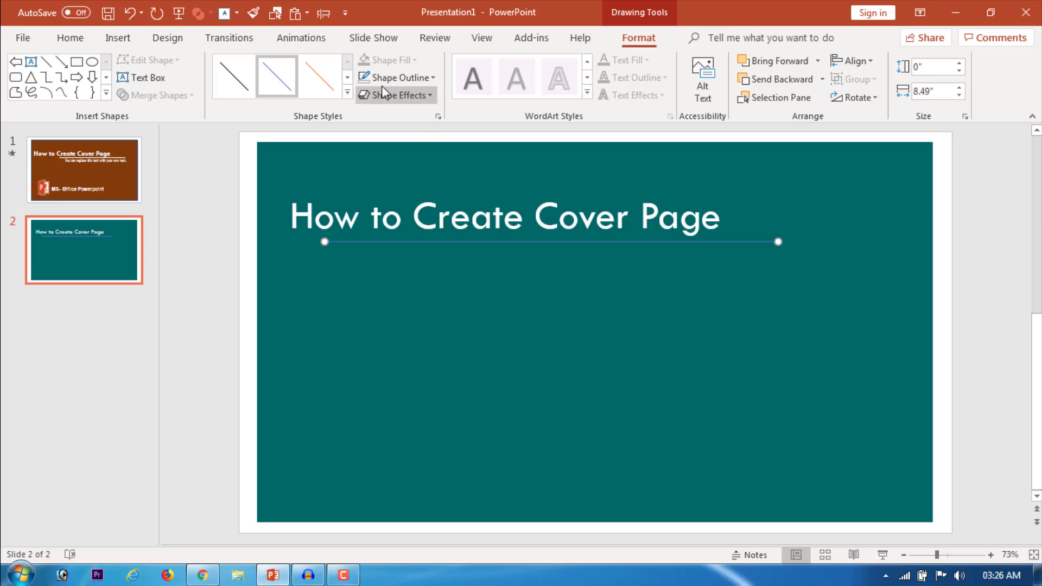
click(423, 82)
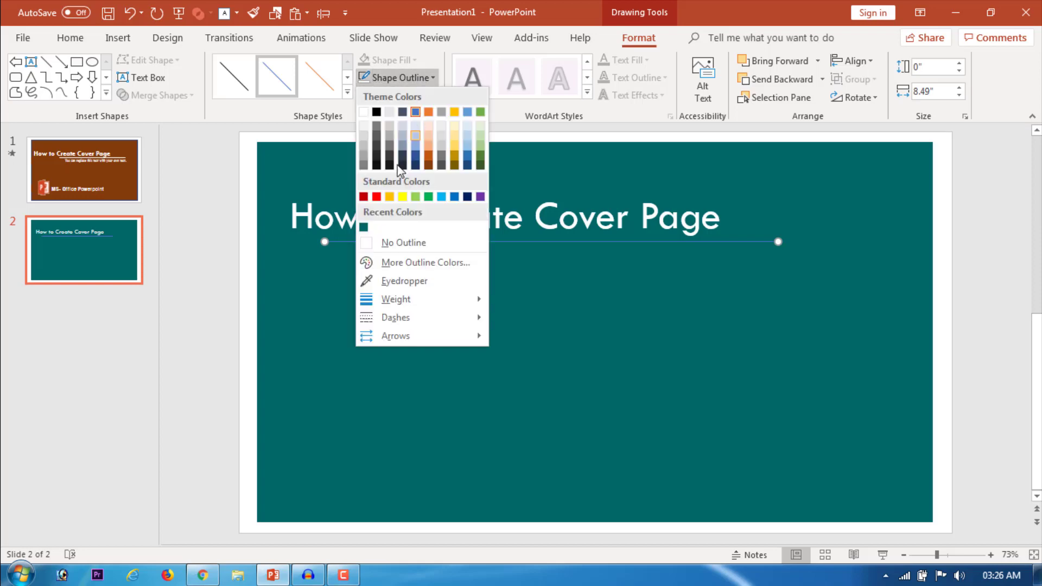
click(363, 113)
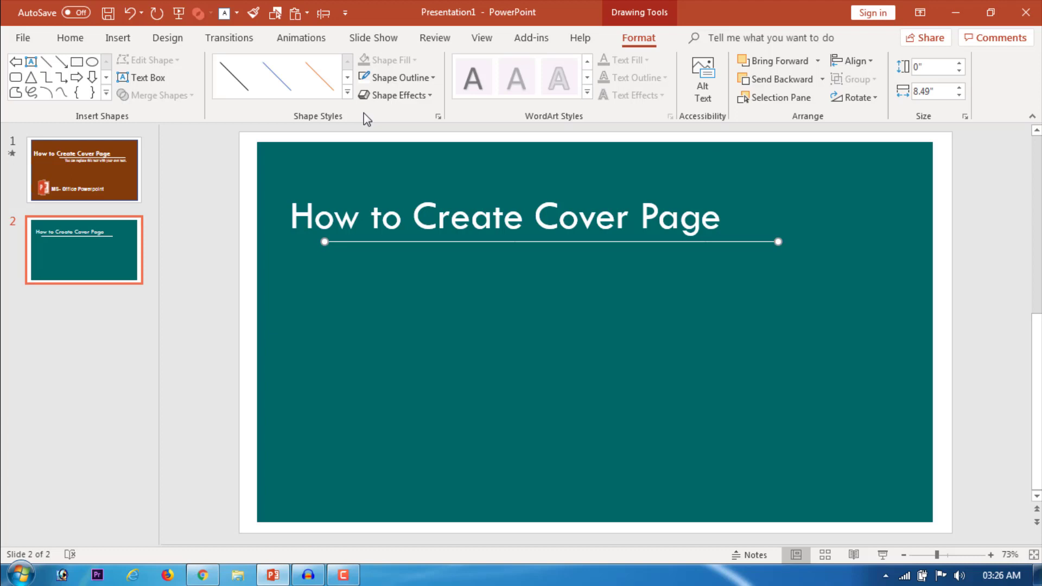
click(431, 80)
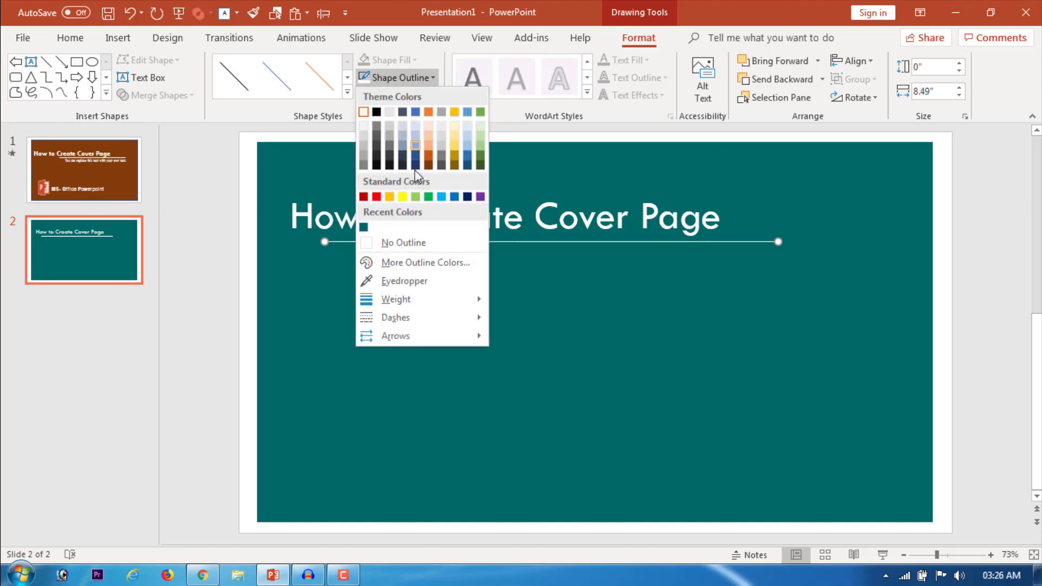
mouse_move(396, 298)
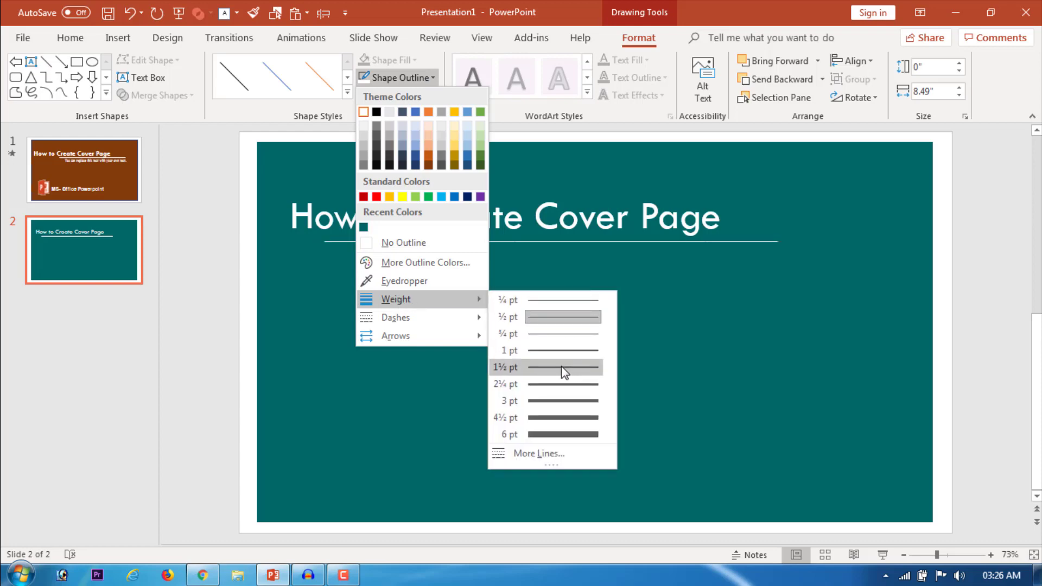
click(565, 401)
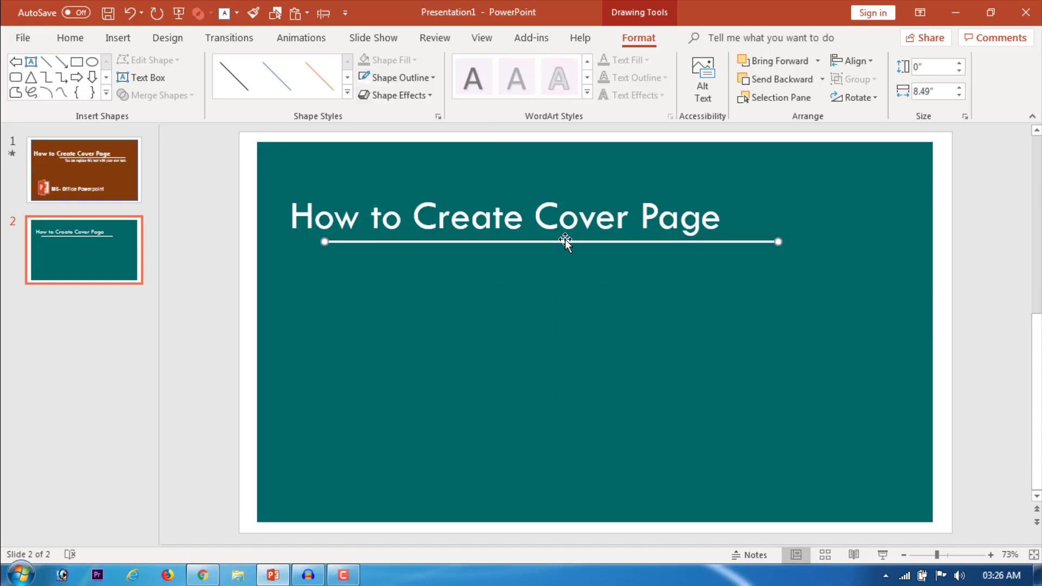
drag(564, 243, 565, 241)
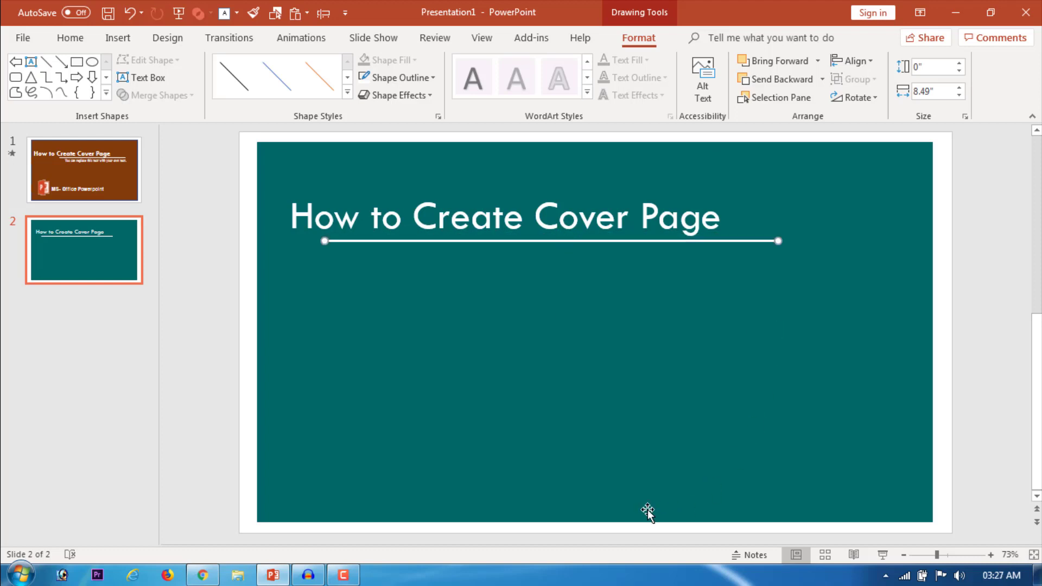
Copy slide 1's subtitle and paste it into slide 2 as plain text
click(95, 182)
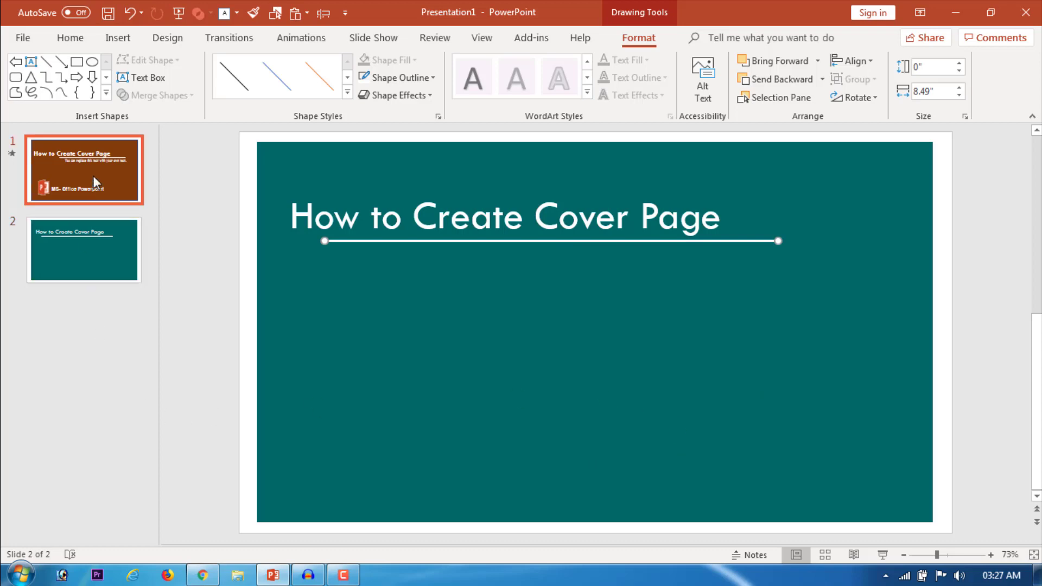
click(505, 271)
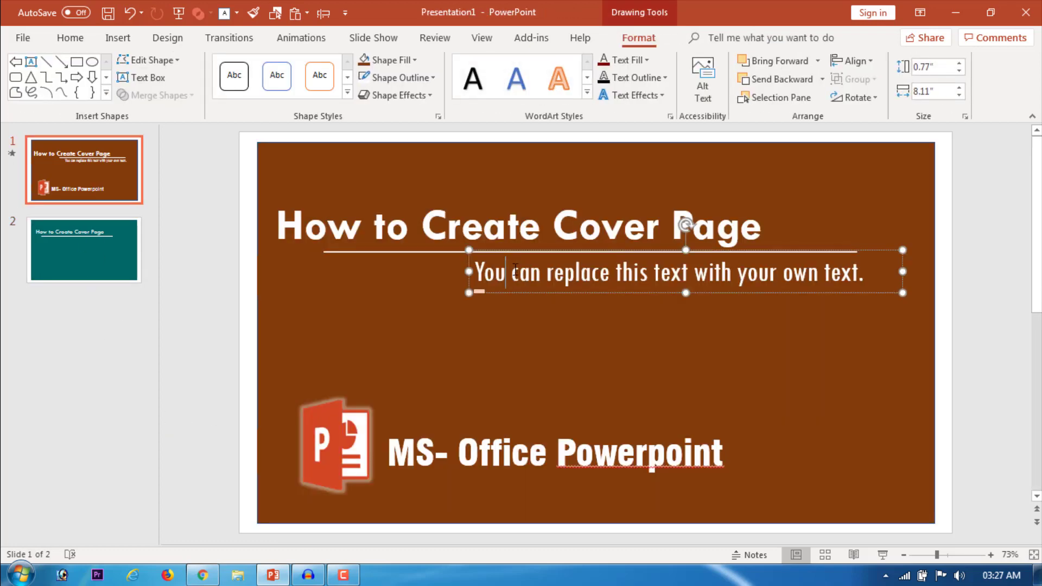
key(ctrl+a)
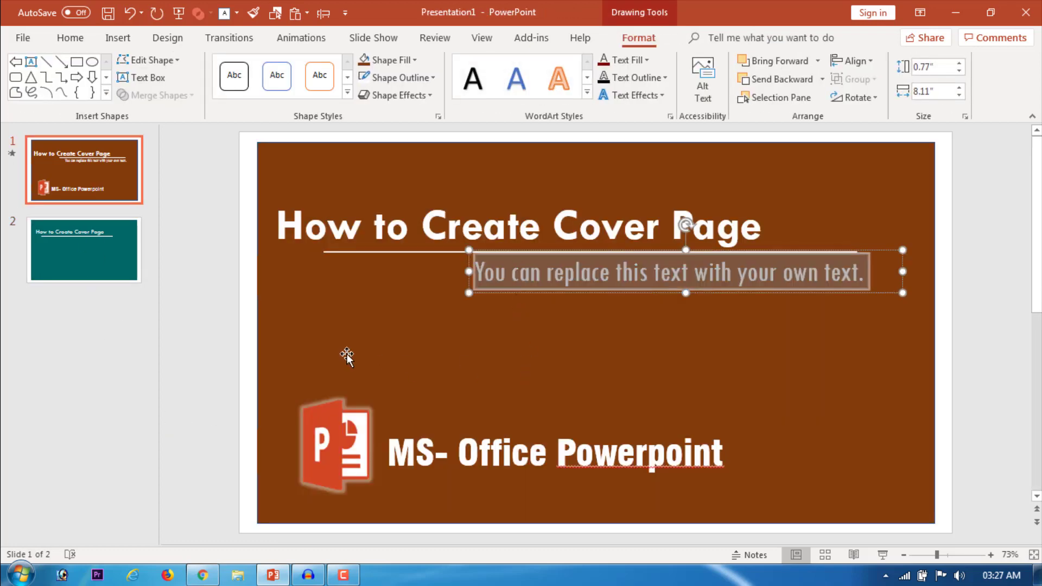
click(22, 97)
click(66, 138)
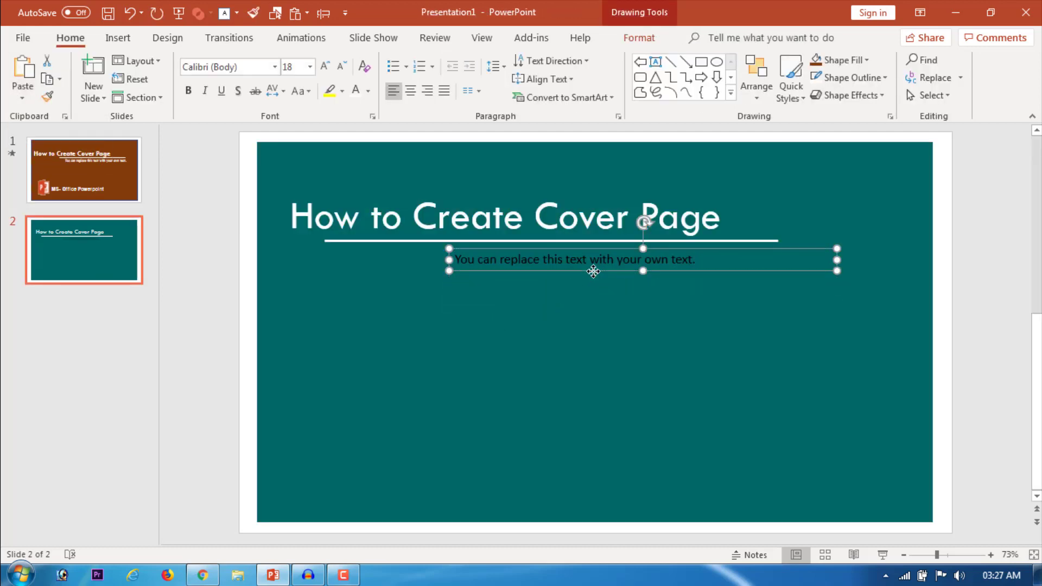
Format the subtitle as white 24 pt Tw Cen MT Condensed, moved right under the underline
click(325, 66)
click(325, 67)
click(325, 66)
click(342, 66)
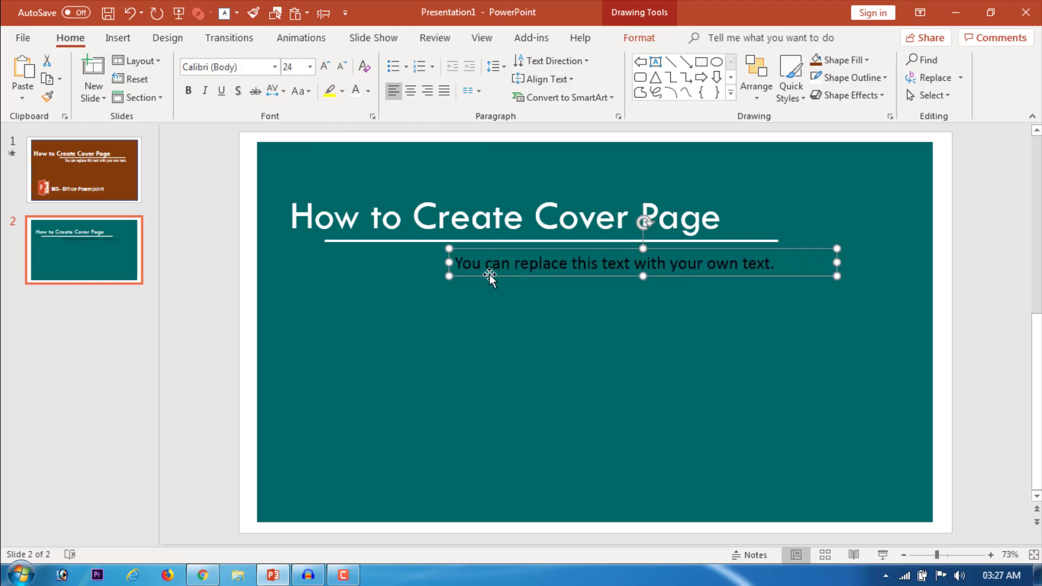
click(275, 66)
click(274, 175)
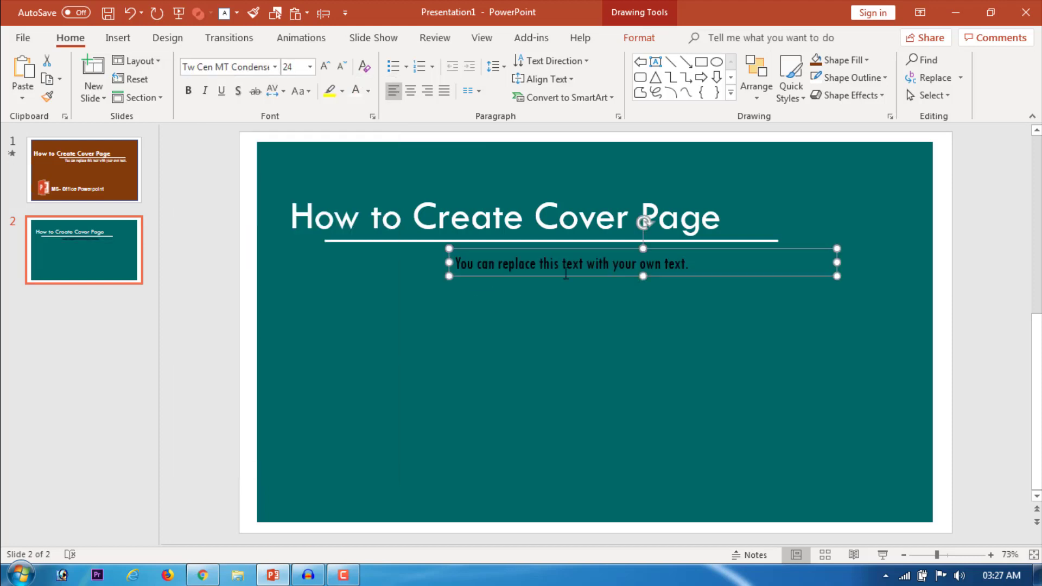
drag(608, 274, 665, 268)
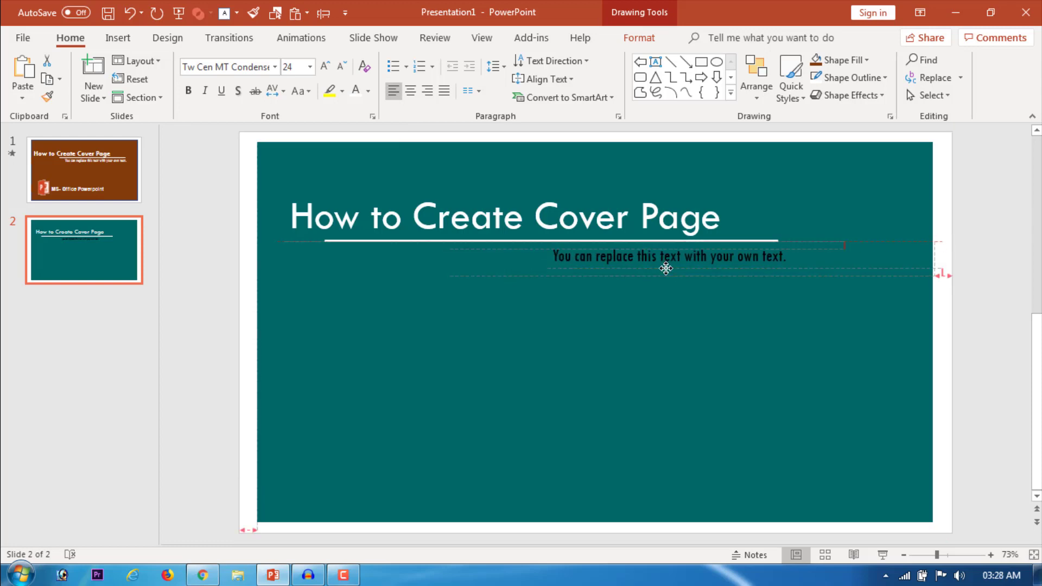
click(355, 90)
click(973, 347)
Copy the PowerPoint logo from slide 1 onto slide 2
click(85, 192)
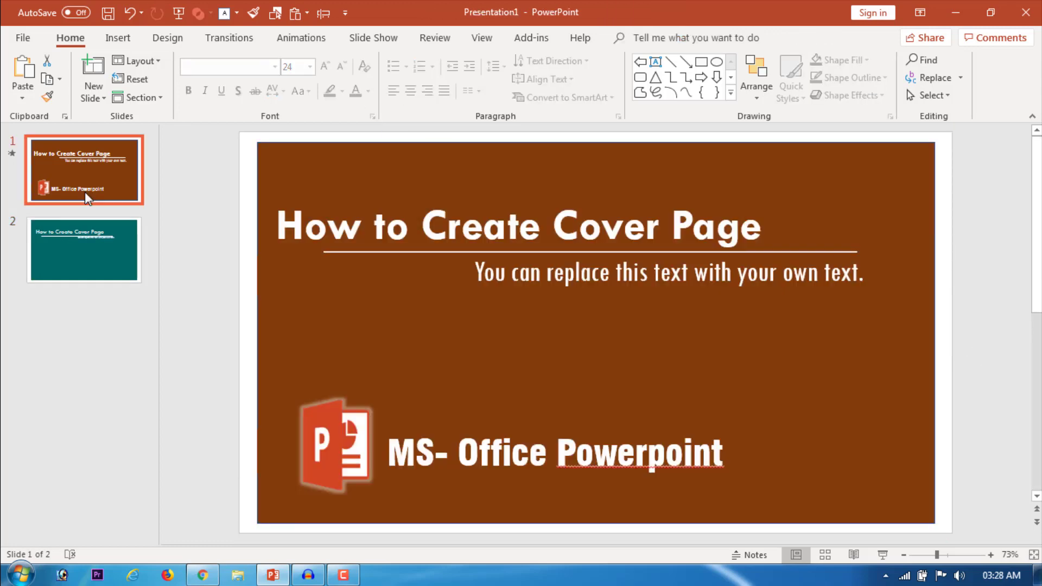
click(336, 445)
key(ctrl+c)
key(Page_Down)
key(ctrl+v)
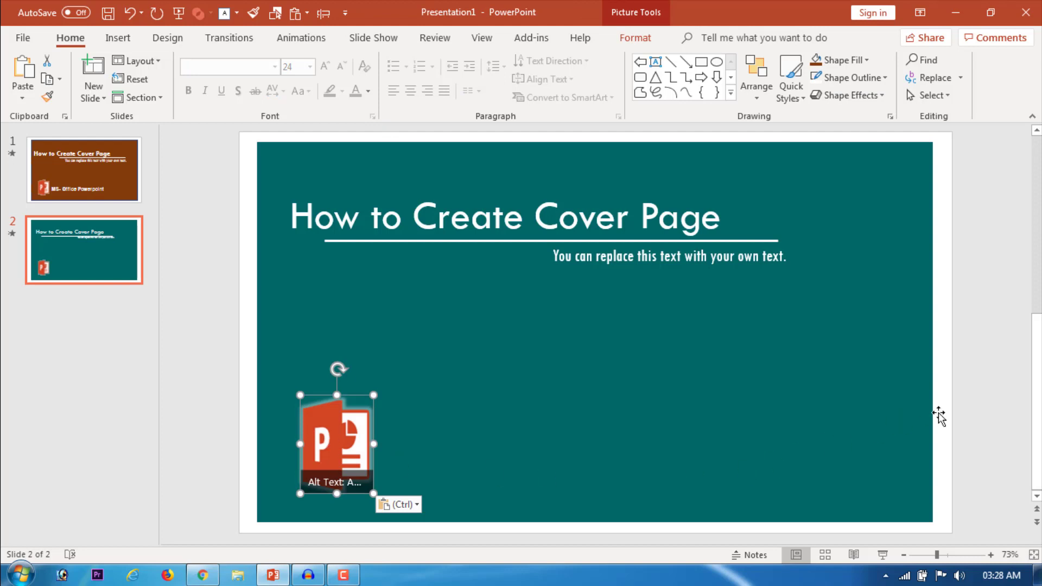
click(966, 415)
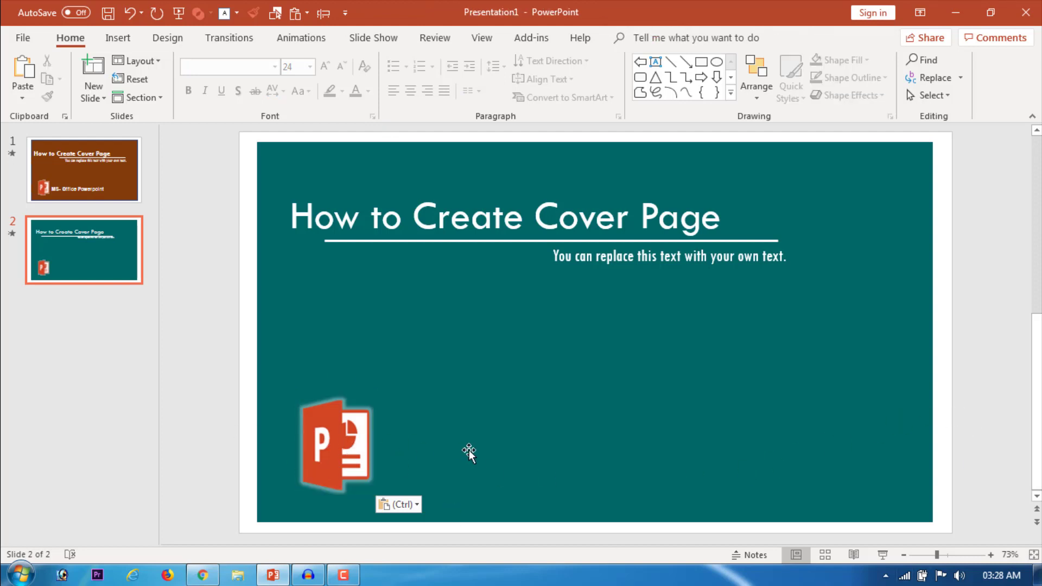
Copy the 'MS- Office Powerpoint' text box from slide 1 onto slide 2 beside the logo
click(84, 185)
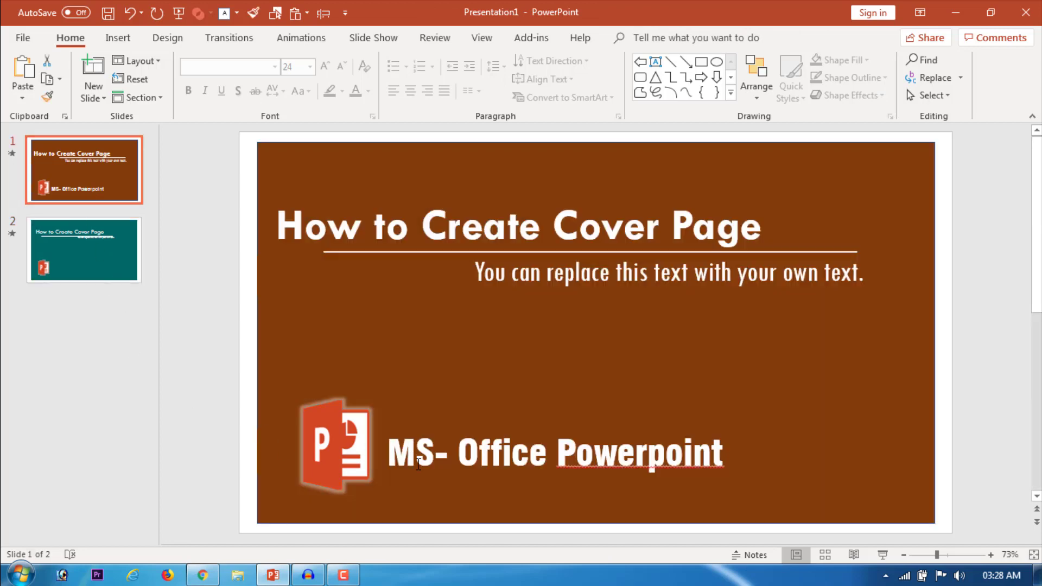
click(417, 468)
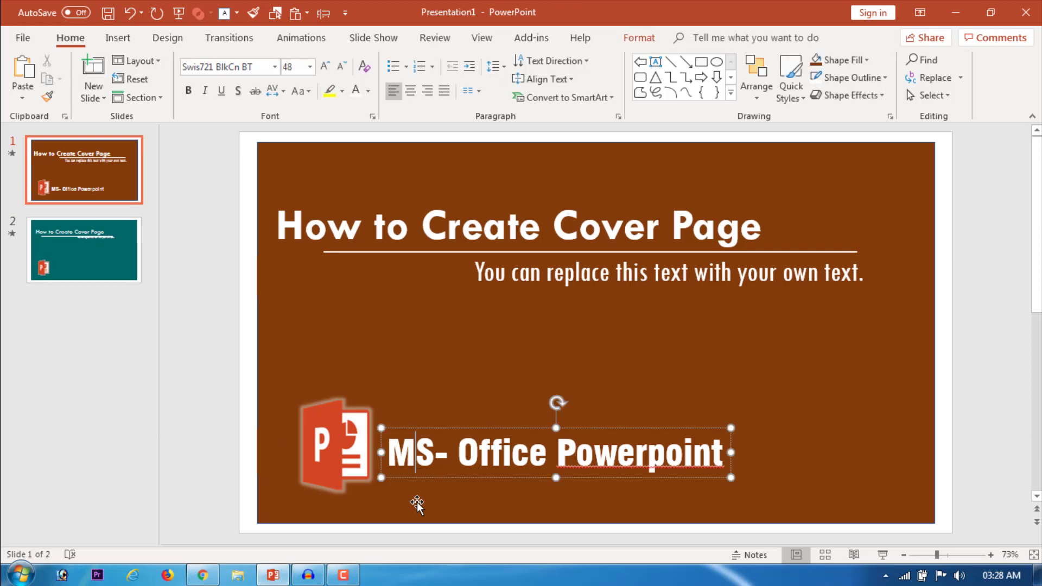
click(444, 429)
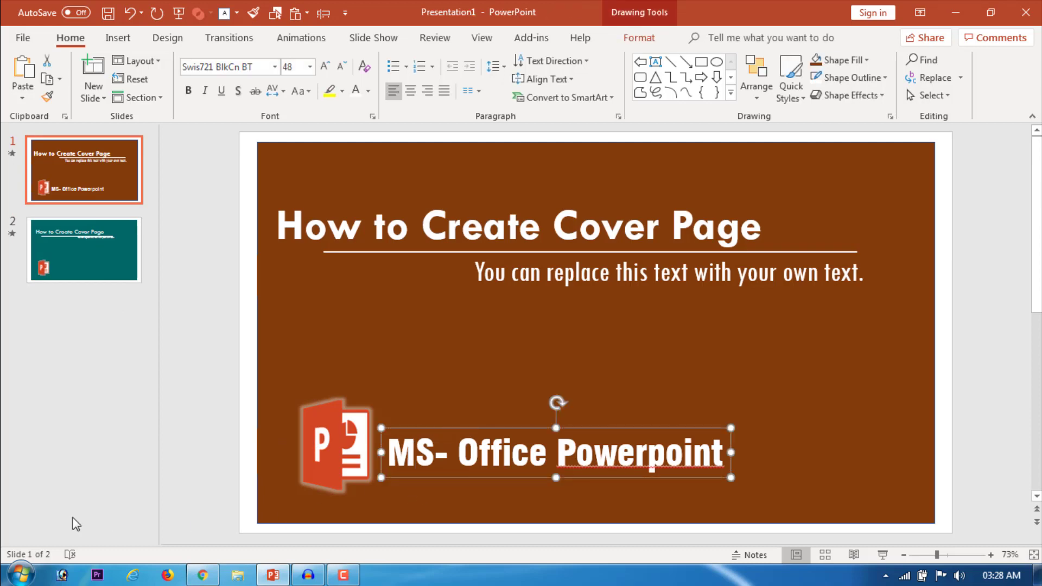
click(54, 249)
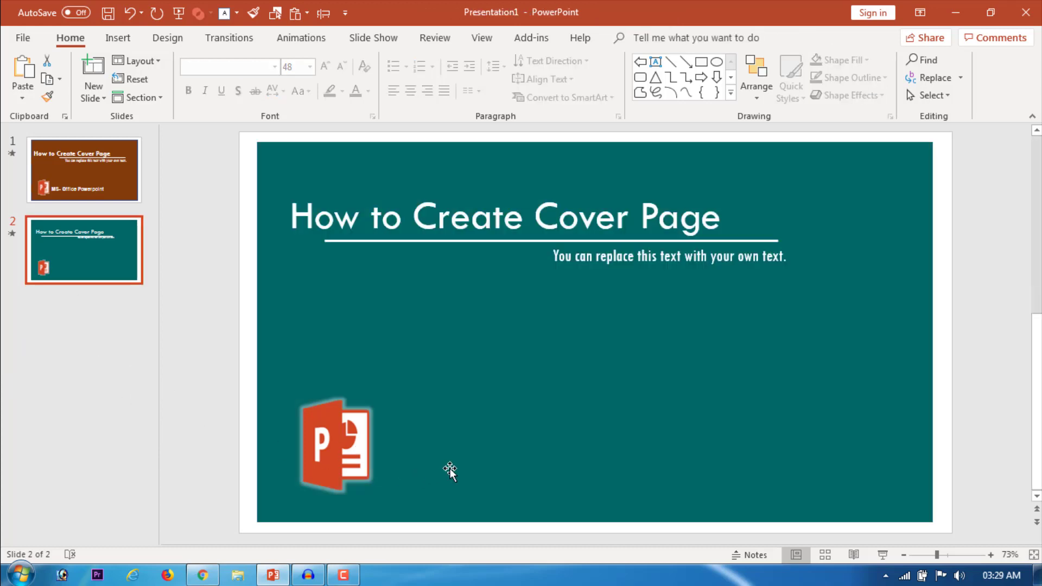
key(ctrl+v)
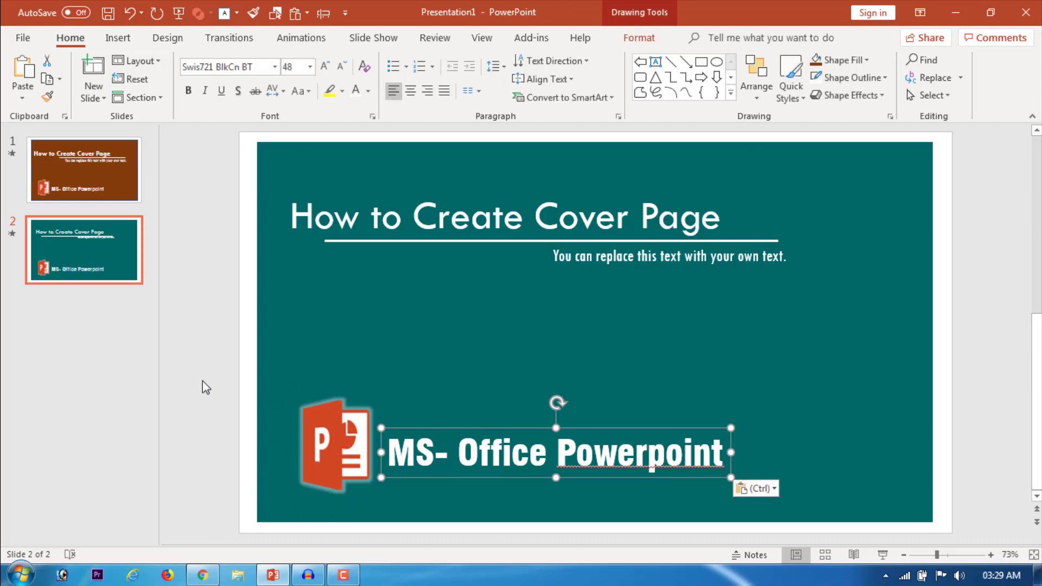
click(214, 475)
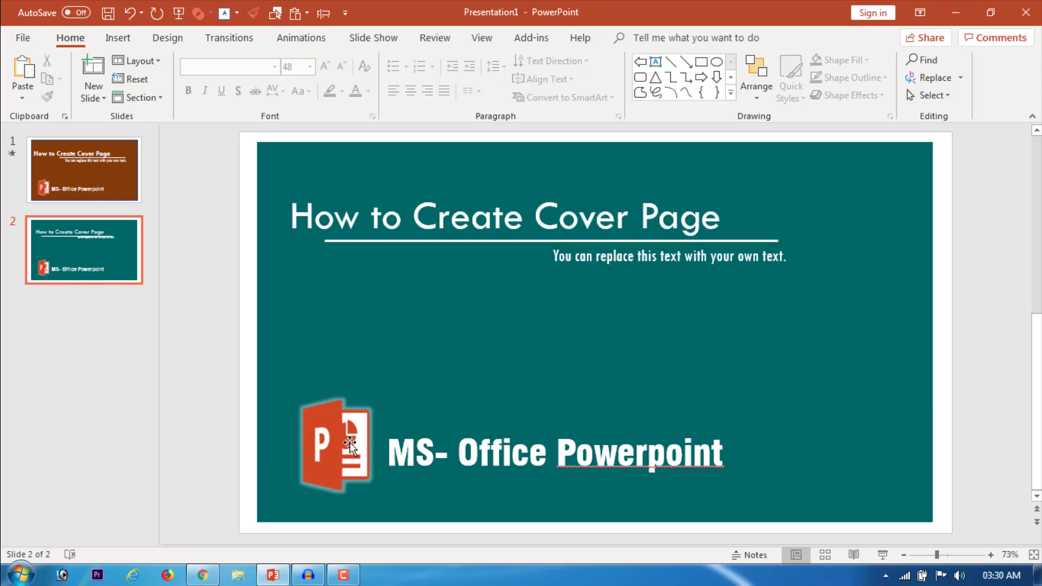
click(326, 437)
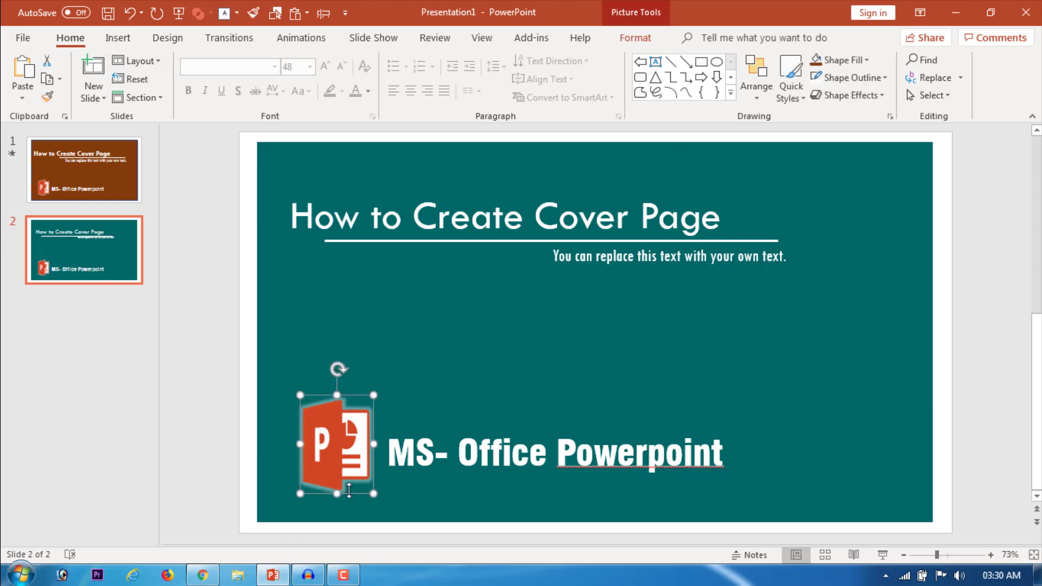
Recolor the slide 2 logo to Blue, Accent color 1 Dark
click(635, 39)
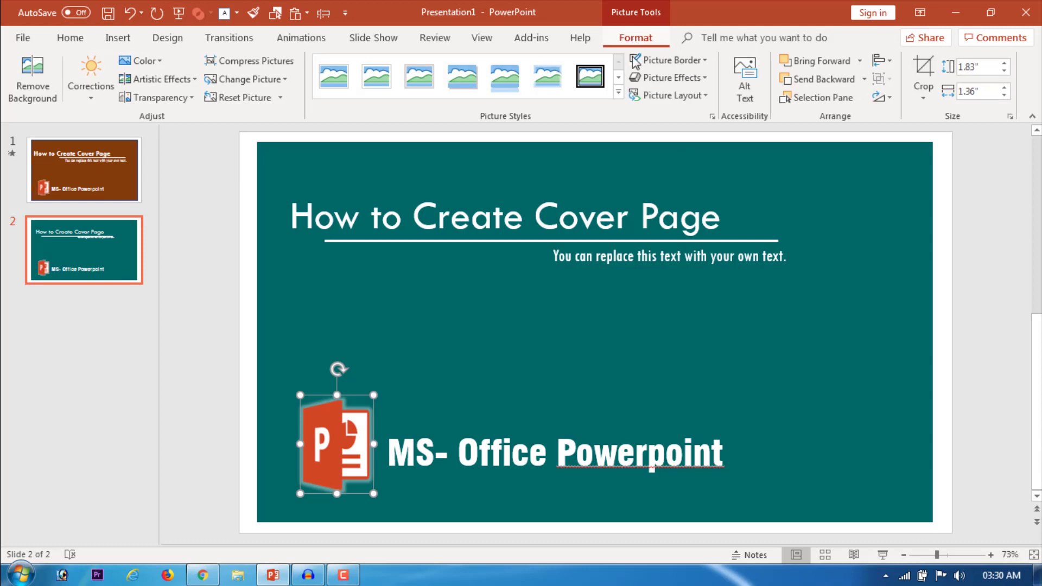
click(151, 65)
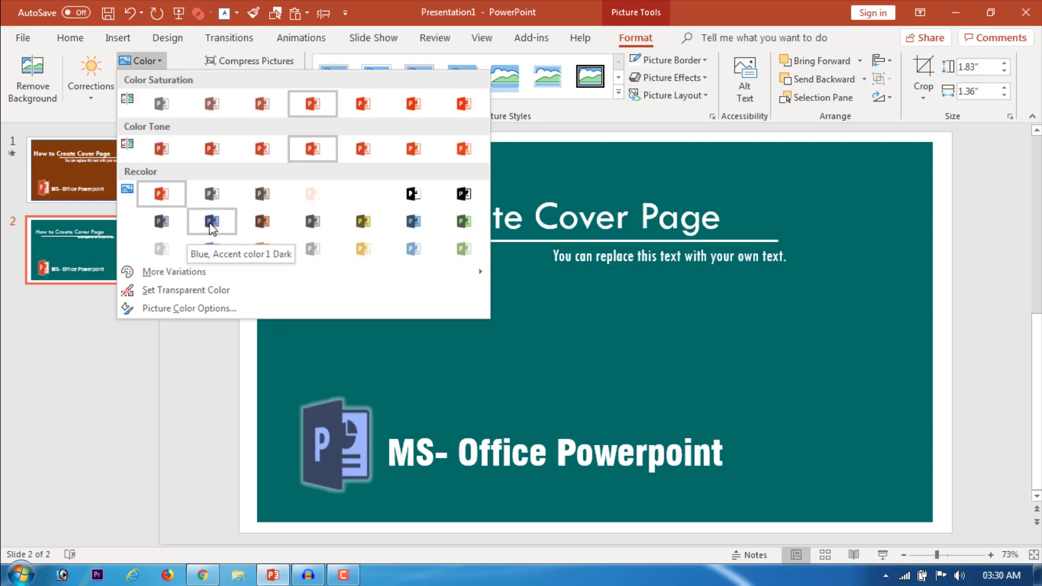
click(211, 222)
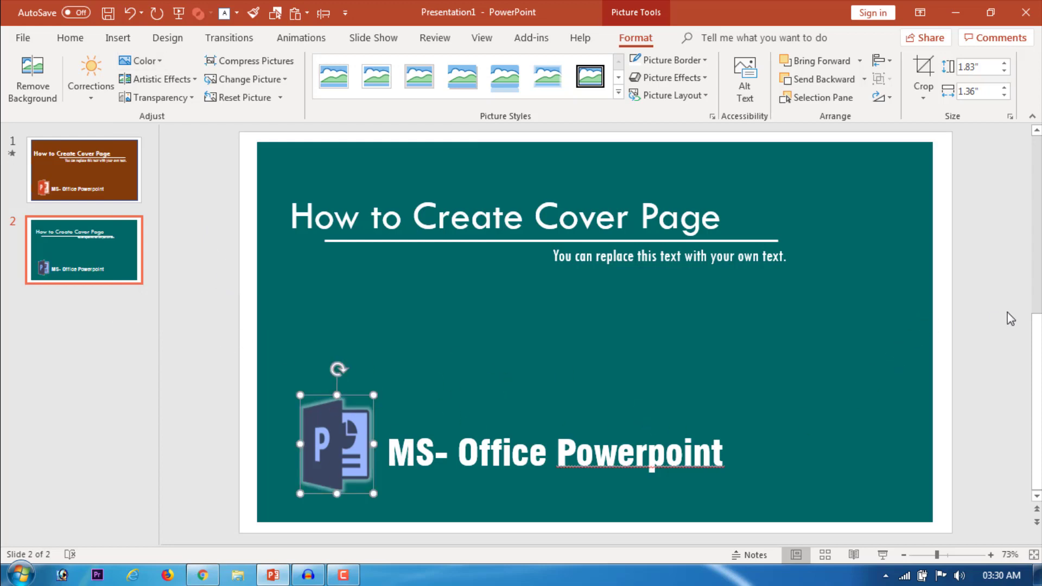
click(861, 488)
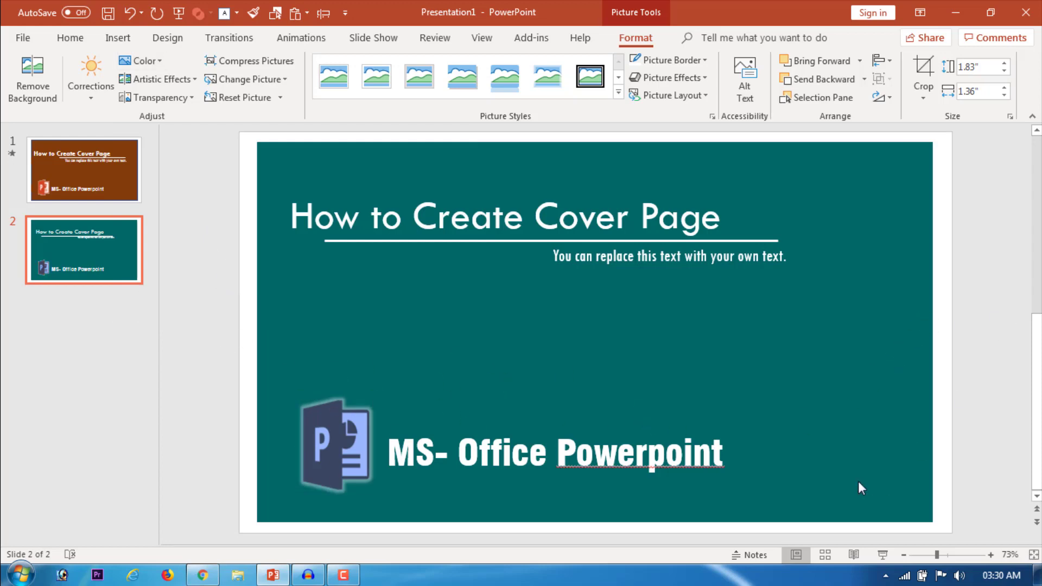
click(880, 554)
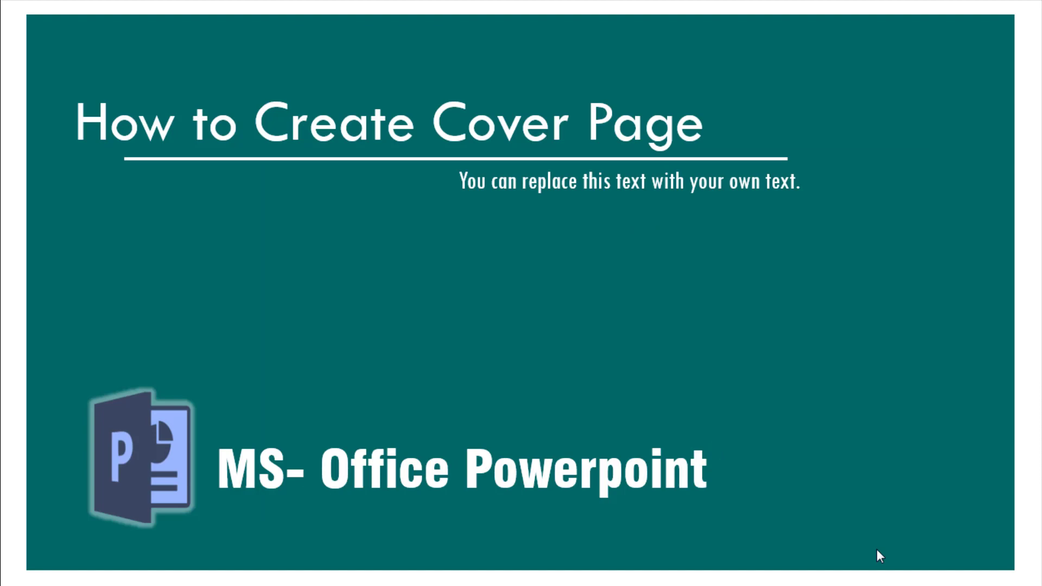
key(Escape)
click(411, 205)
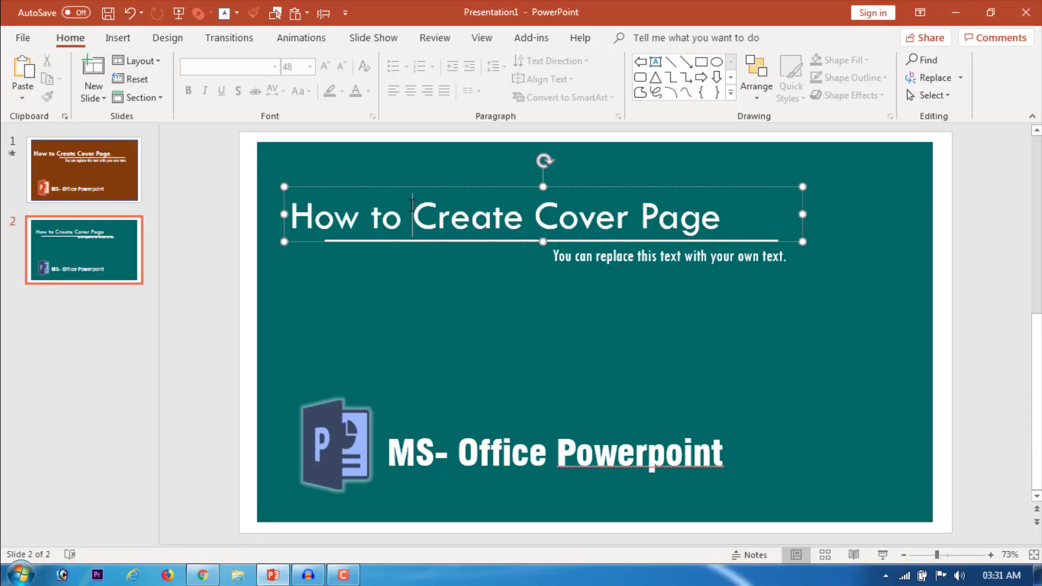
click(407, 187)
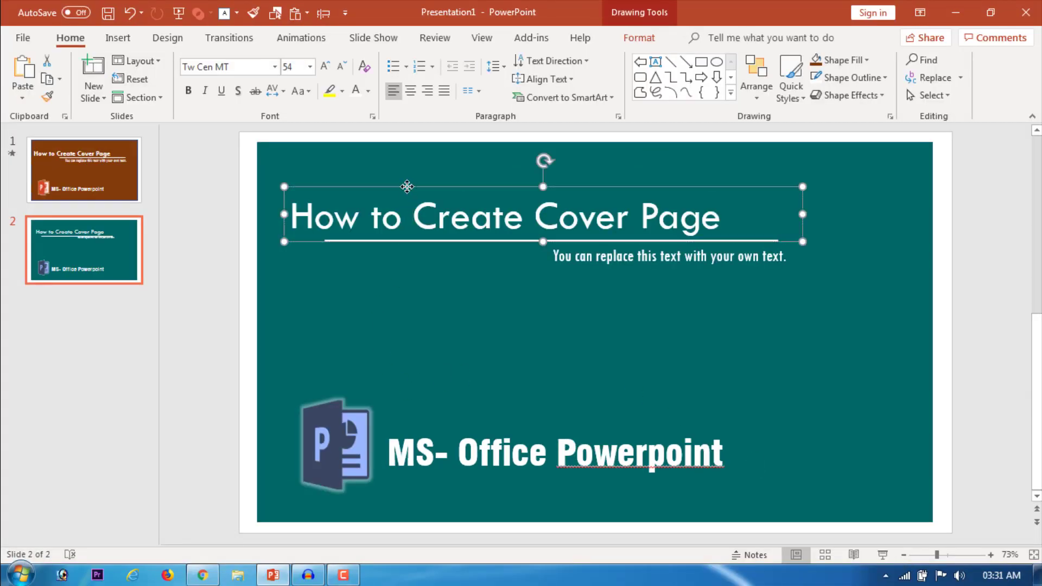
Animate the title with Fly In from the right and the underline with Wipe
click(314, 42)
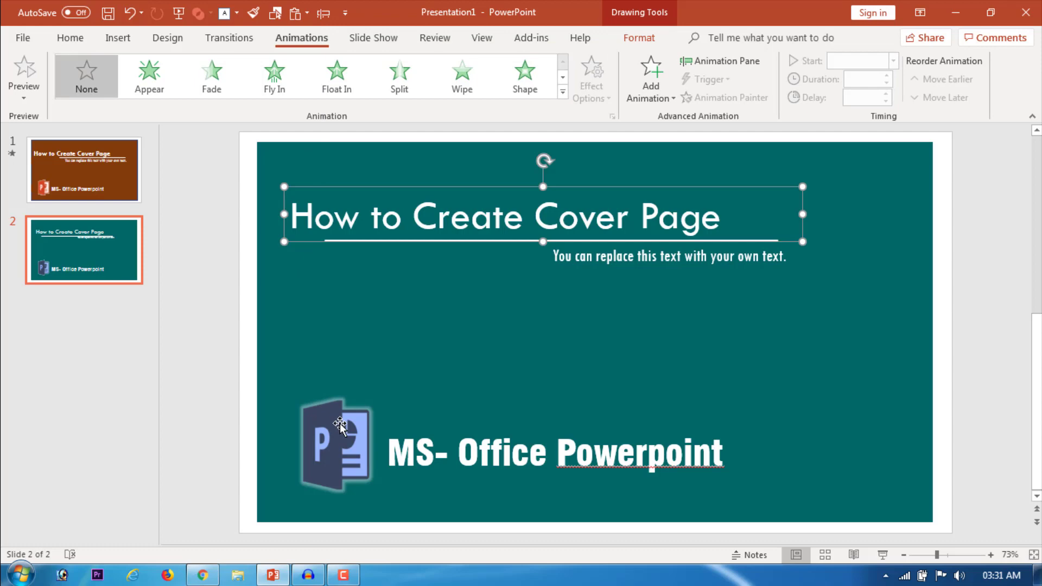
click(279, 69)
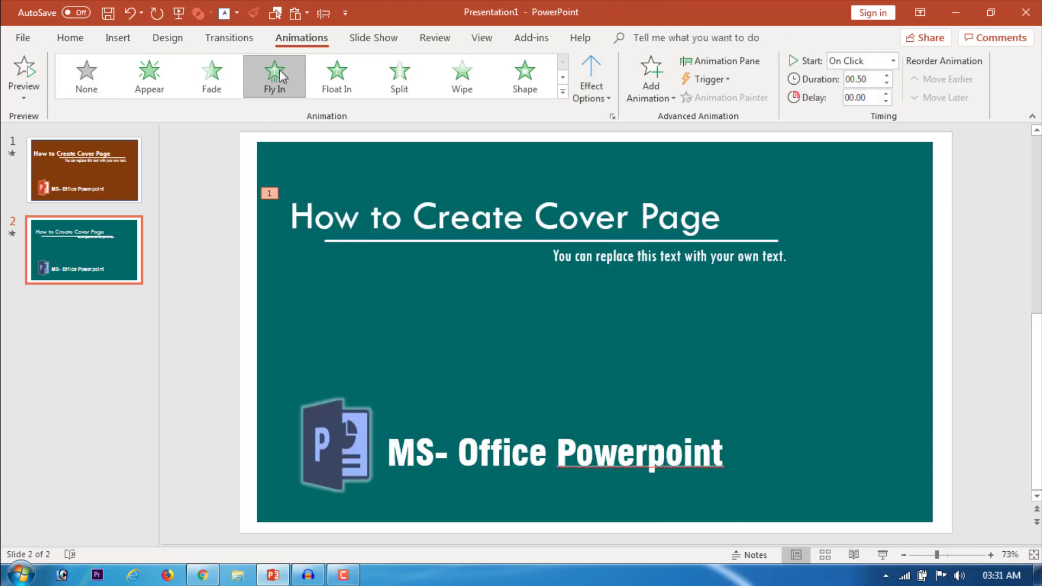
click(604, 98)
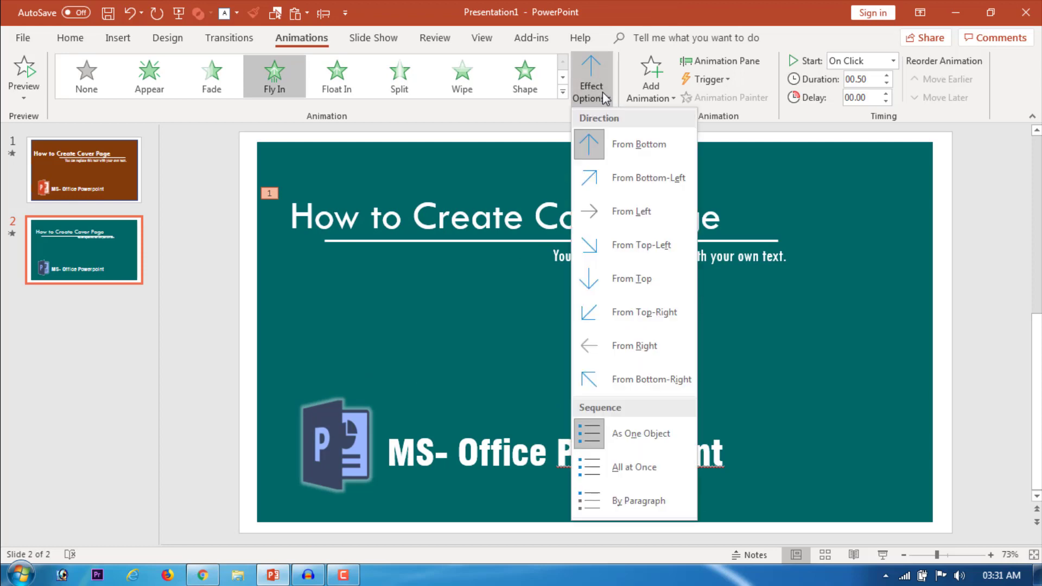
click(610, 347)
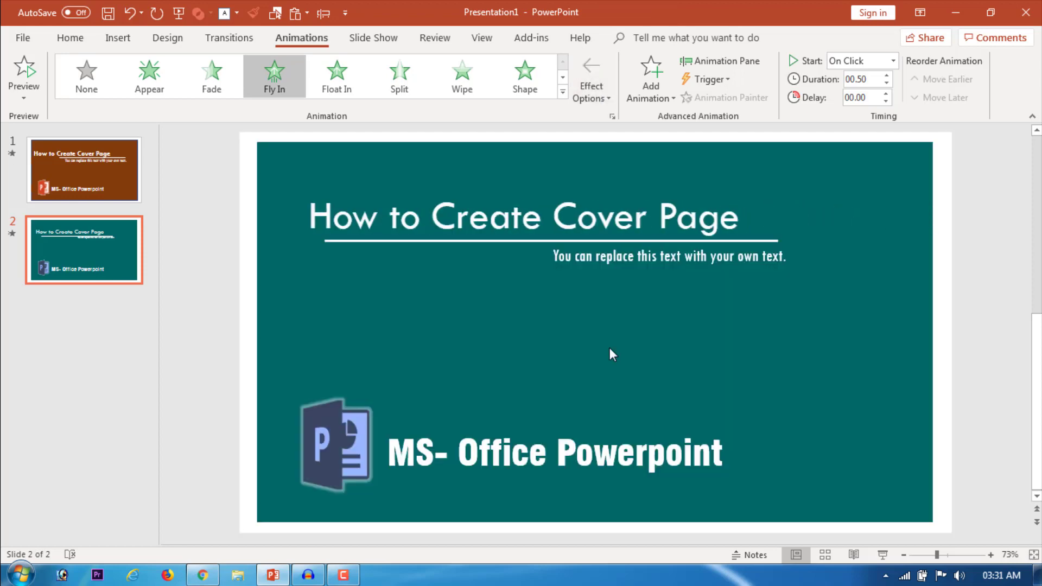
click(465, 242)
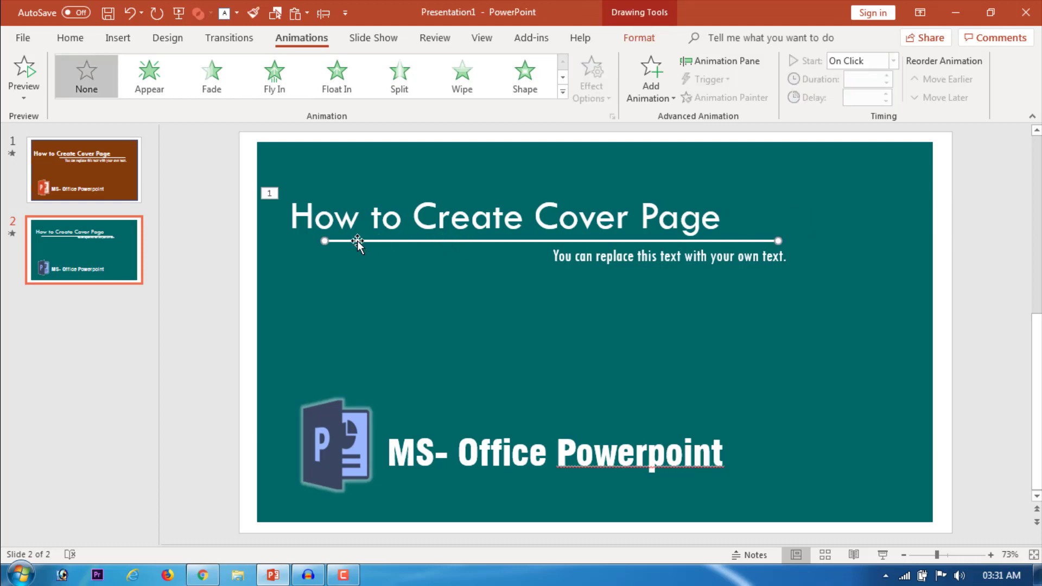
click(452, 80)
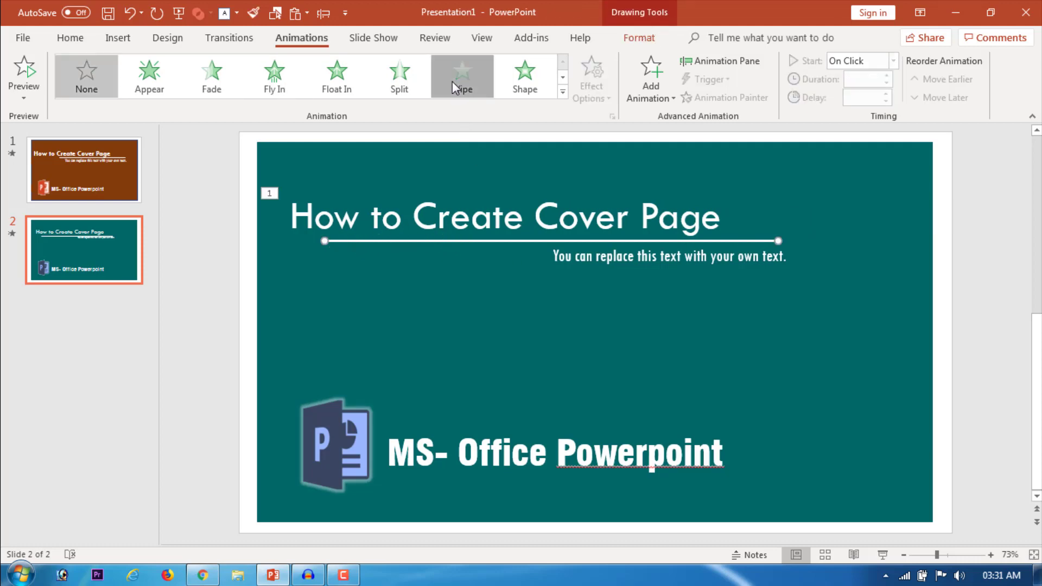
Narrow the subtitle box to its text and make it Fly In from the left
click(571, 257)
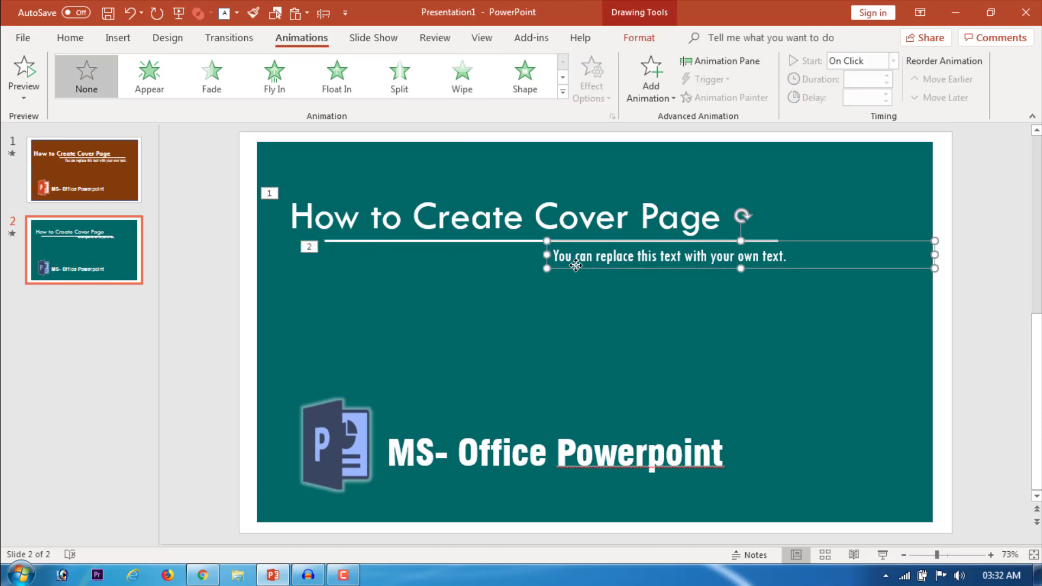
drag(934, 254, 802, 254)
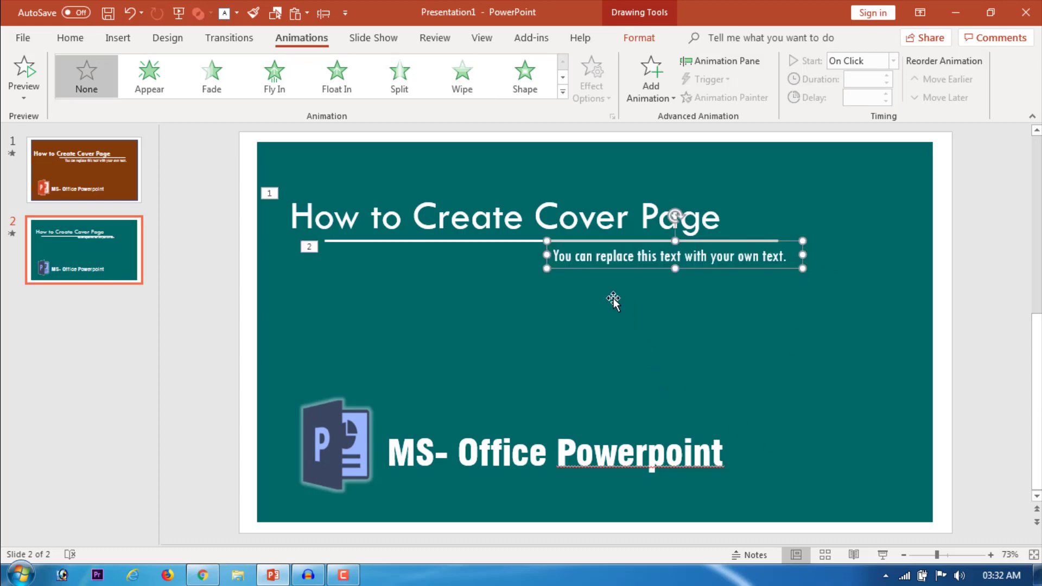
click(277, 86)
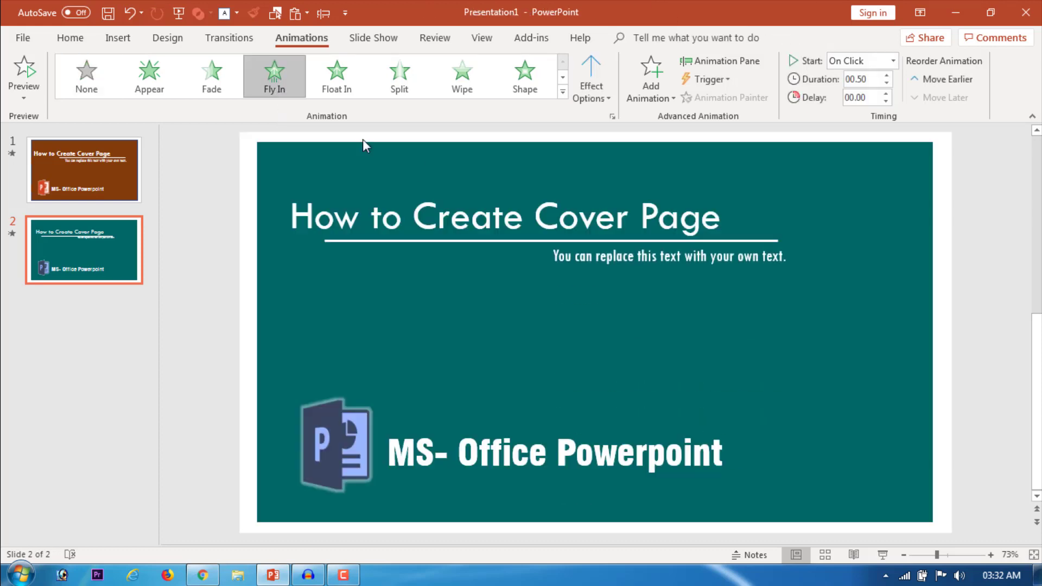
click(620, 266)
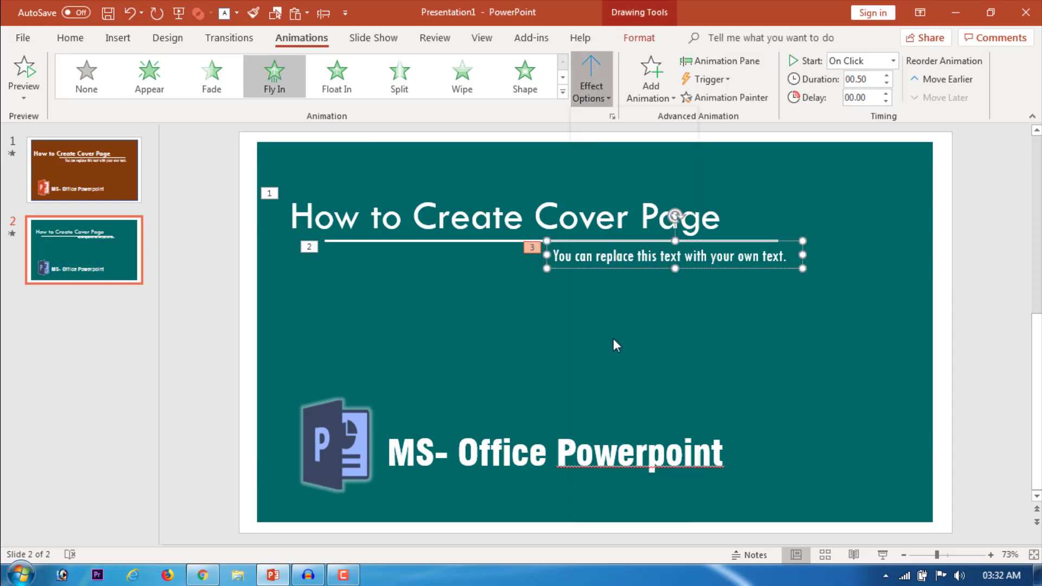
click(631, 210)
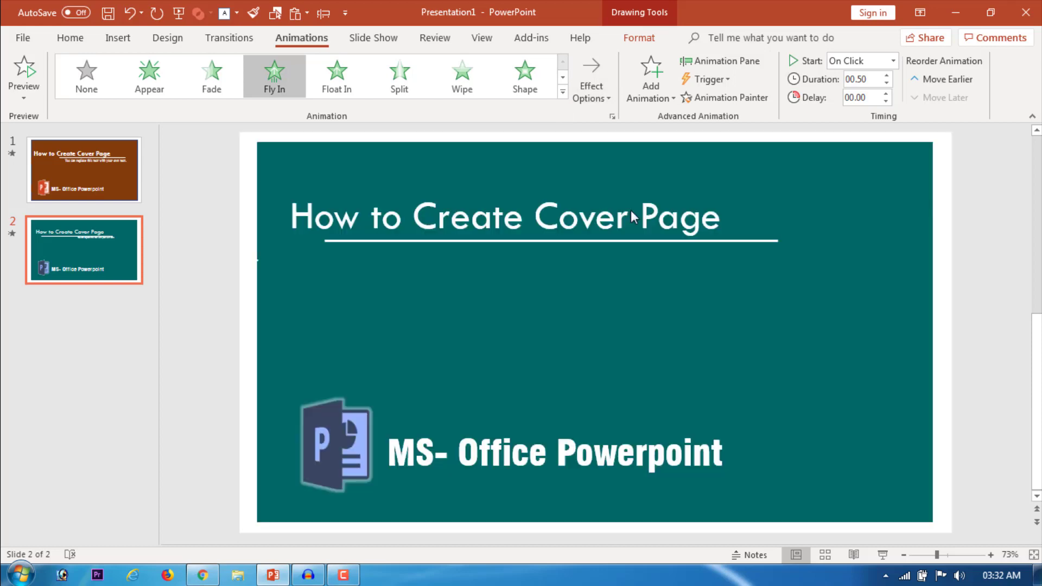
Give the logo a Zoom entrance and the caption Fly In from the left, then preview the slide show
key(Tab)
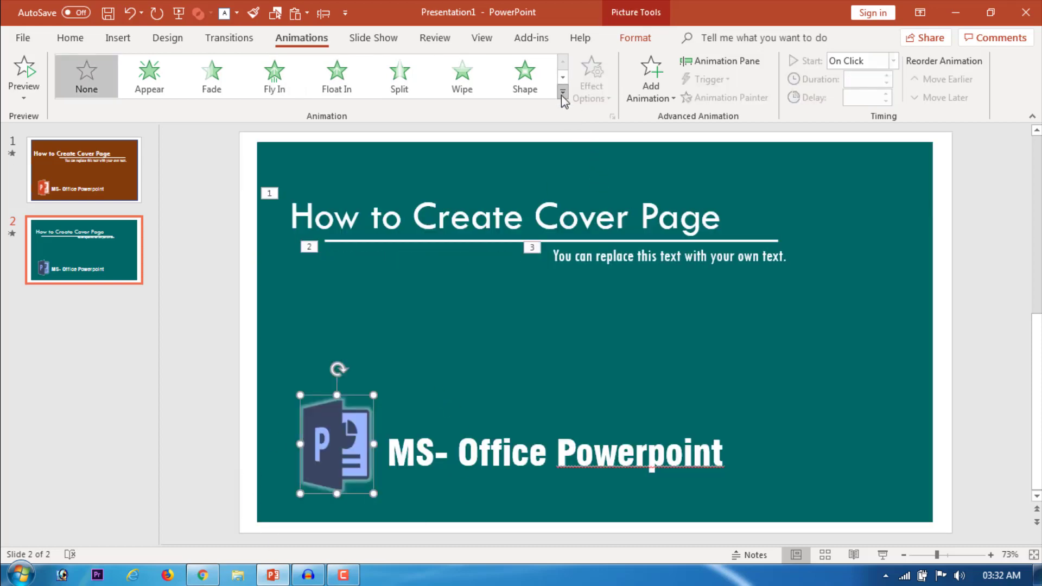
click(561, 95)
click(212, 197)
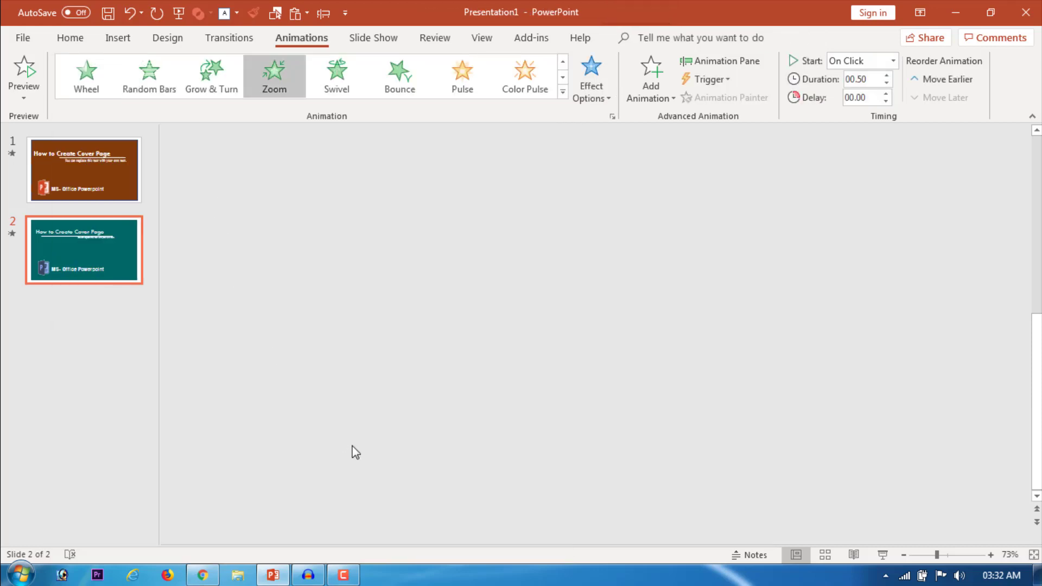
key(Tab)
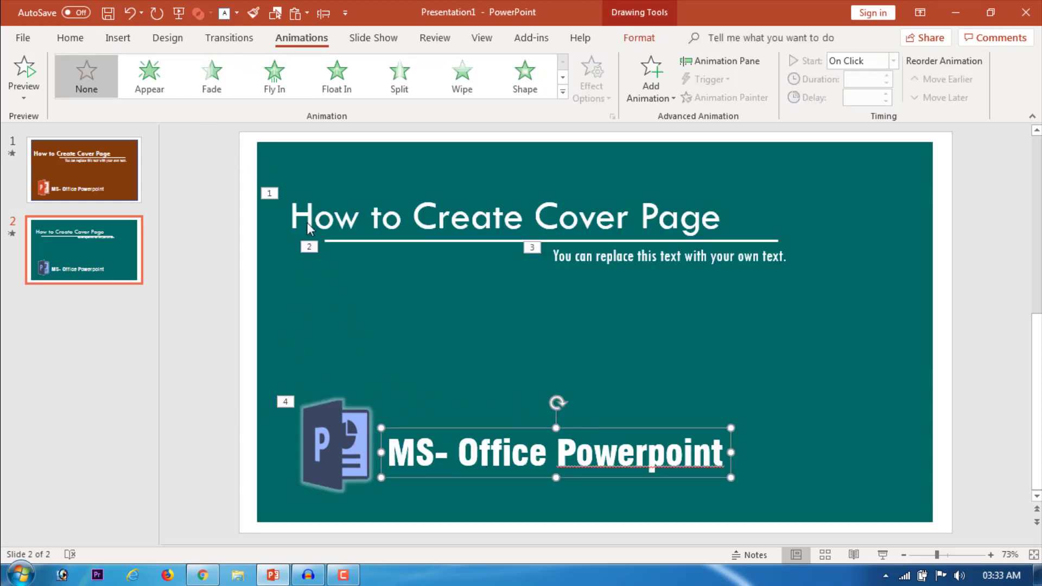
click(274, 81)
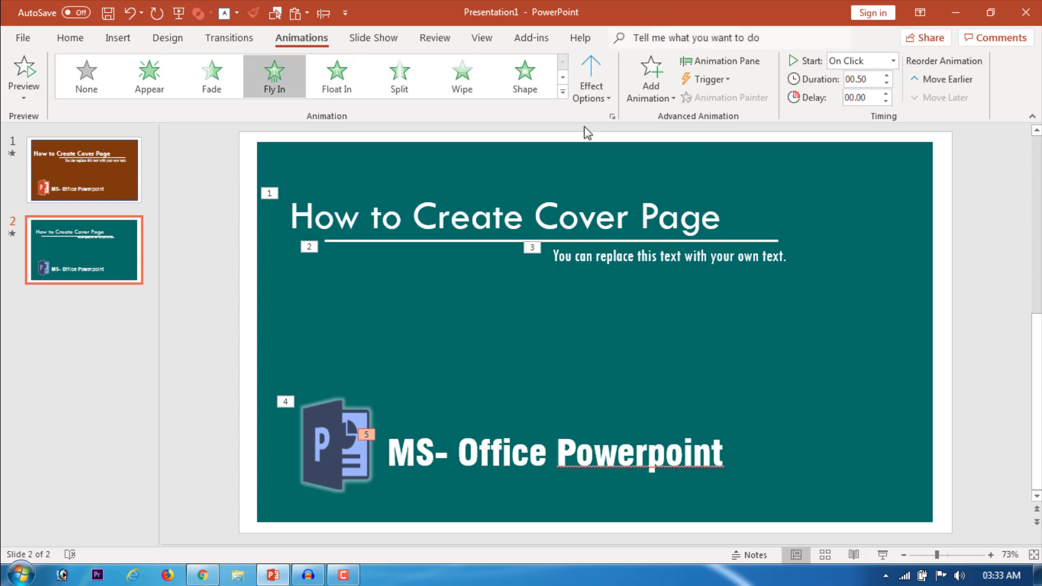
click(598, 97)
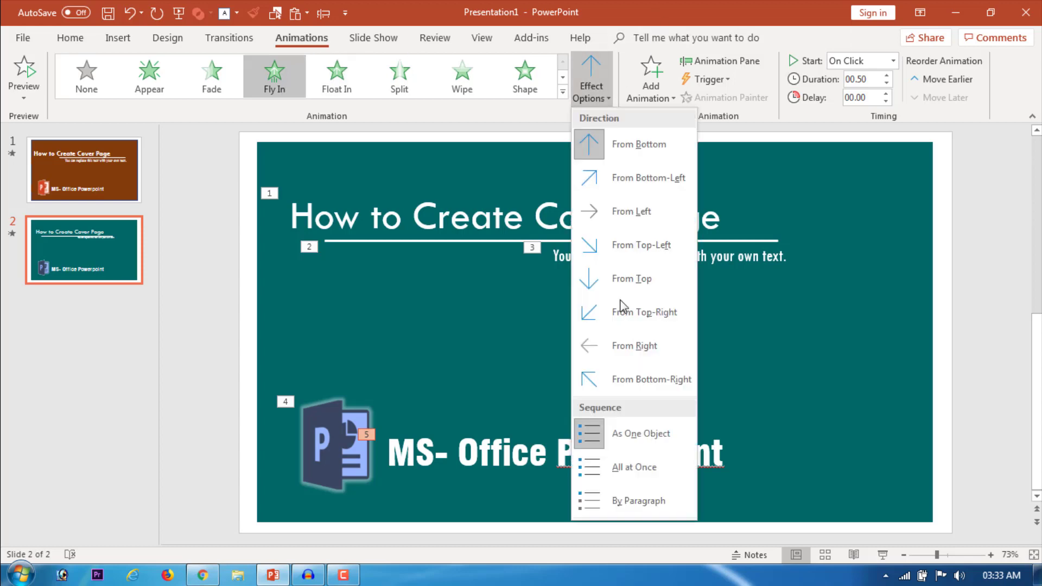
click(620, 216)
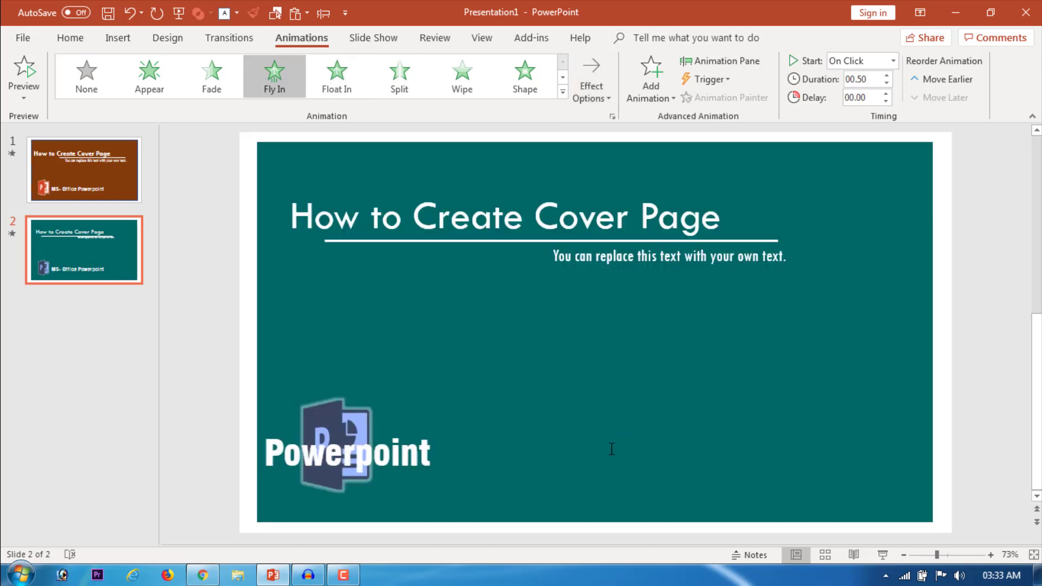
click(880, 554)
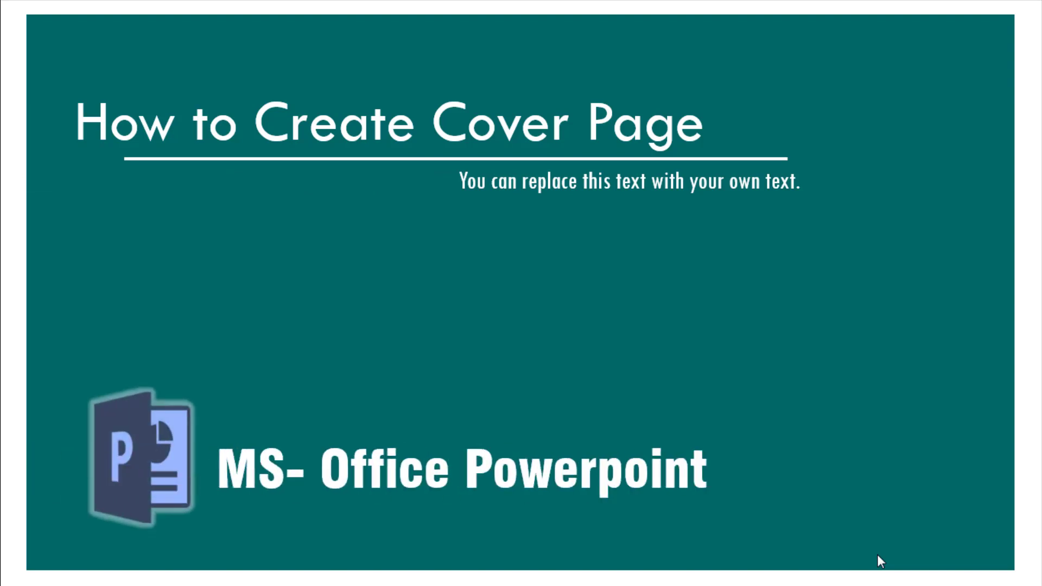
key(Escape)
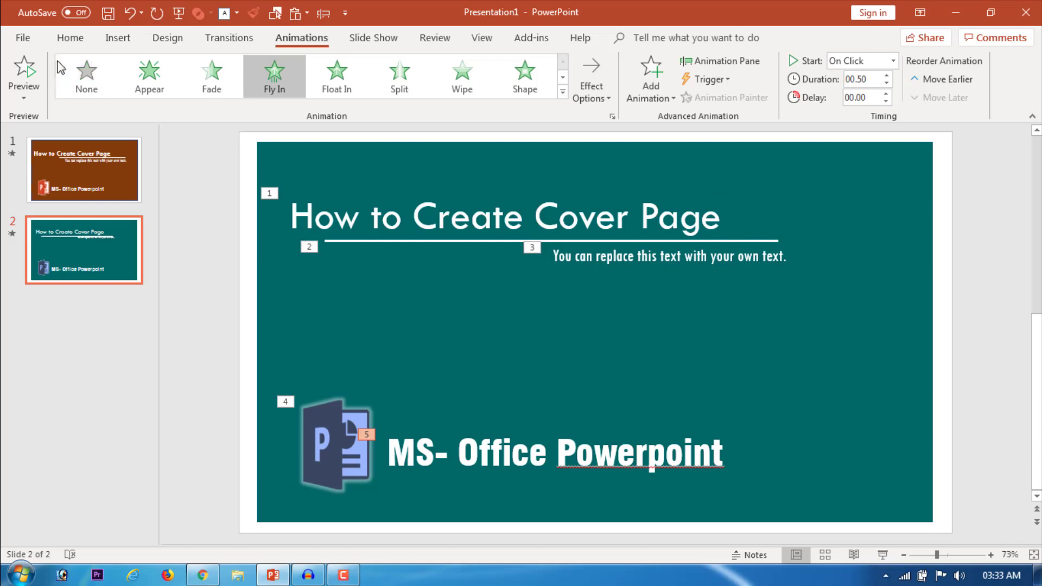
Draw a small rectangle at the slide's top-right edge
click(74, 39)
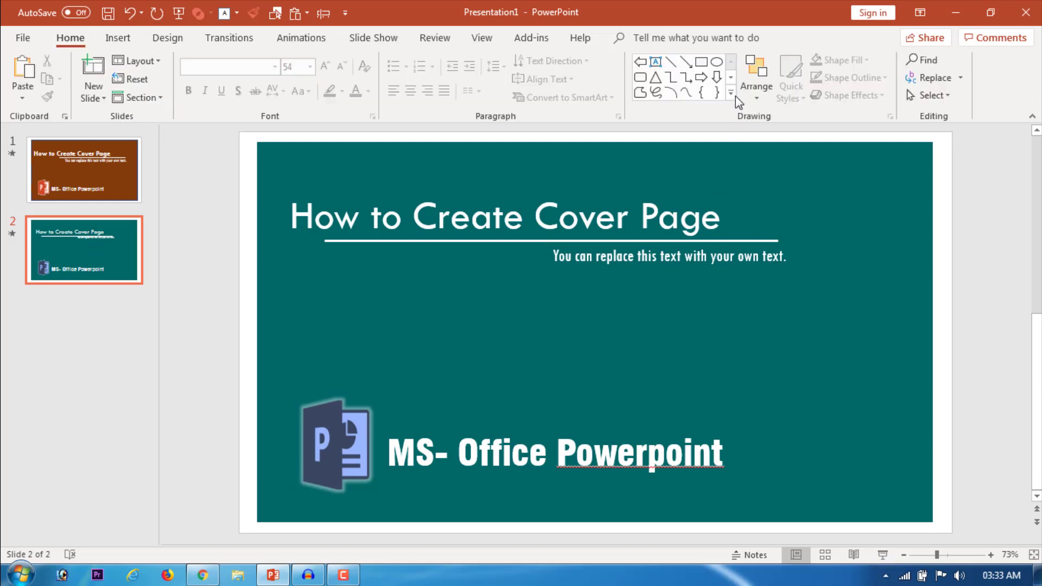
click(731, 94)
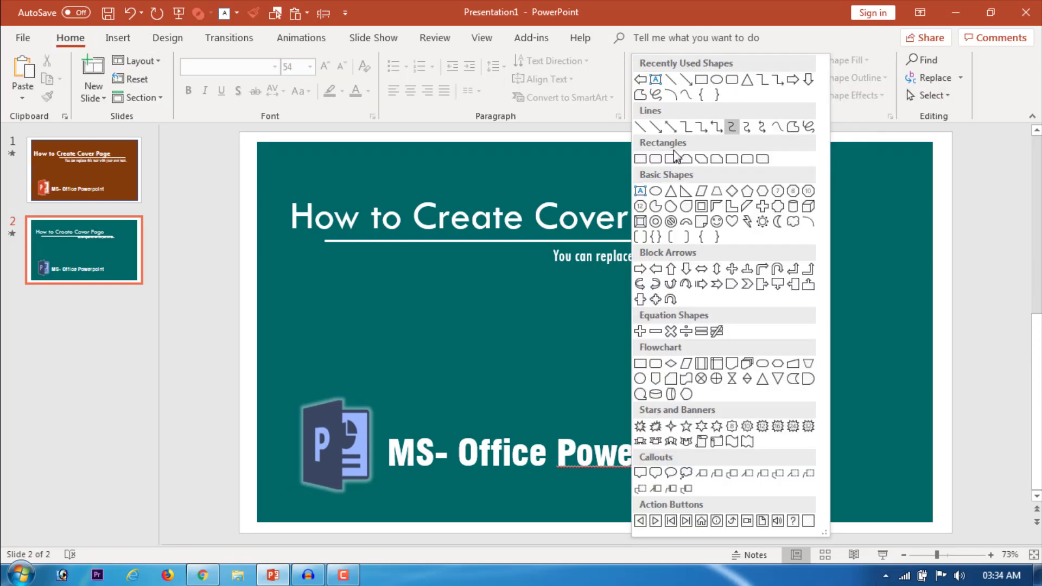
click(639, 159)
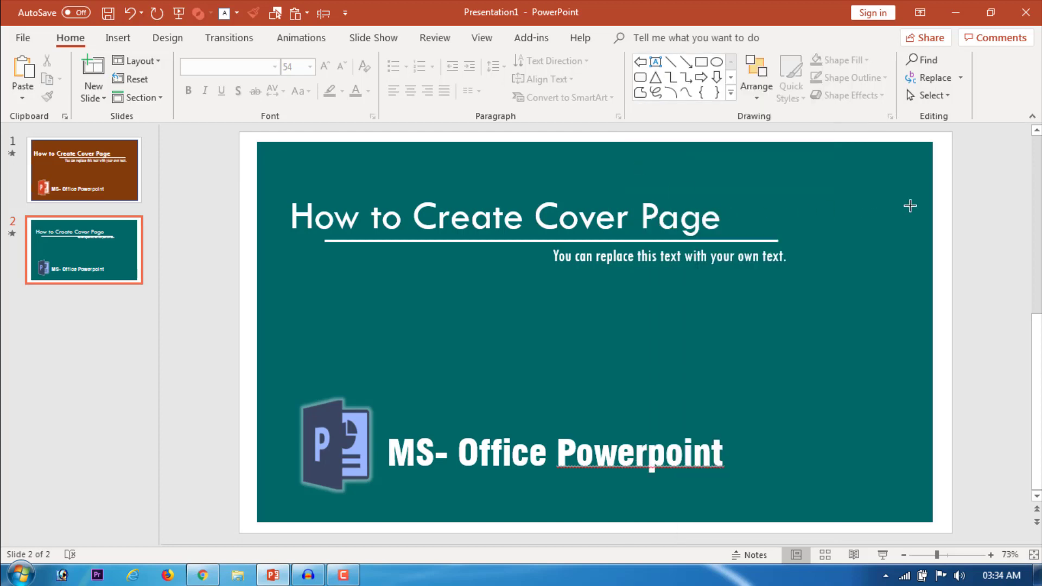
mouse_move(902, 179)
mouse_down()
mouse_move(927, 252)
mouse_move(949, 252)
mouse_up()
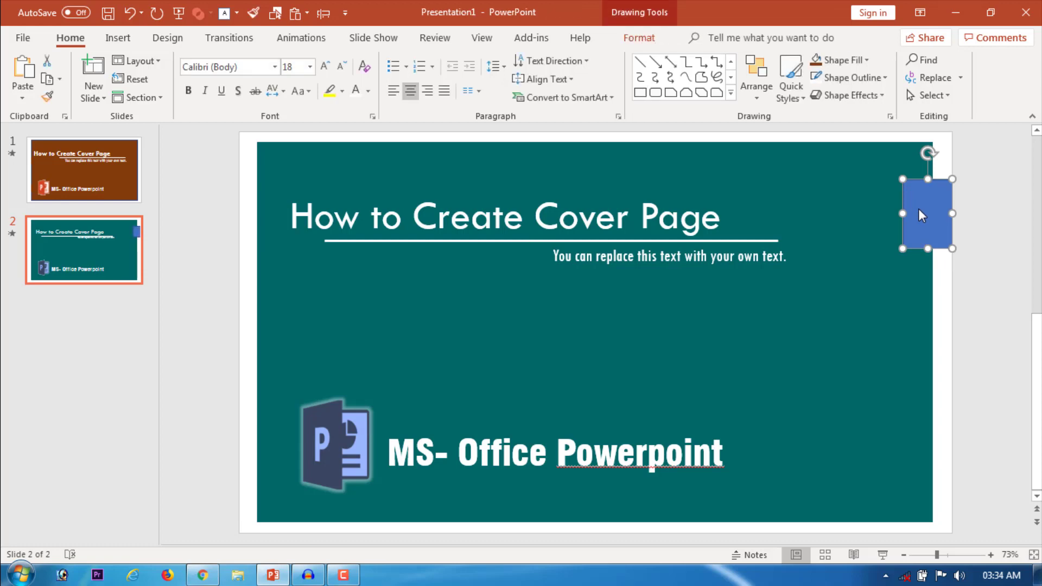
Fill the rectangle white and remove its outline
click(643, 40)
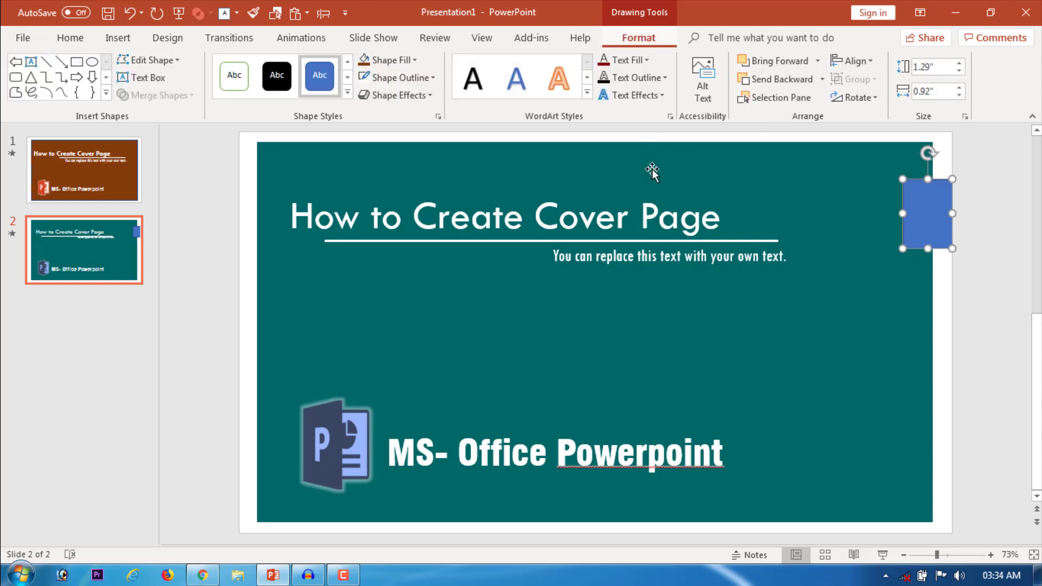
click(401, 62)
click(364, 95)
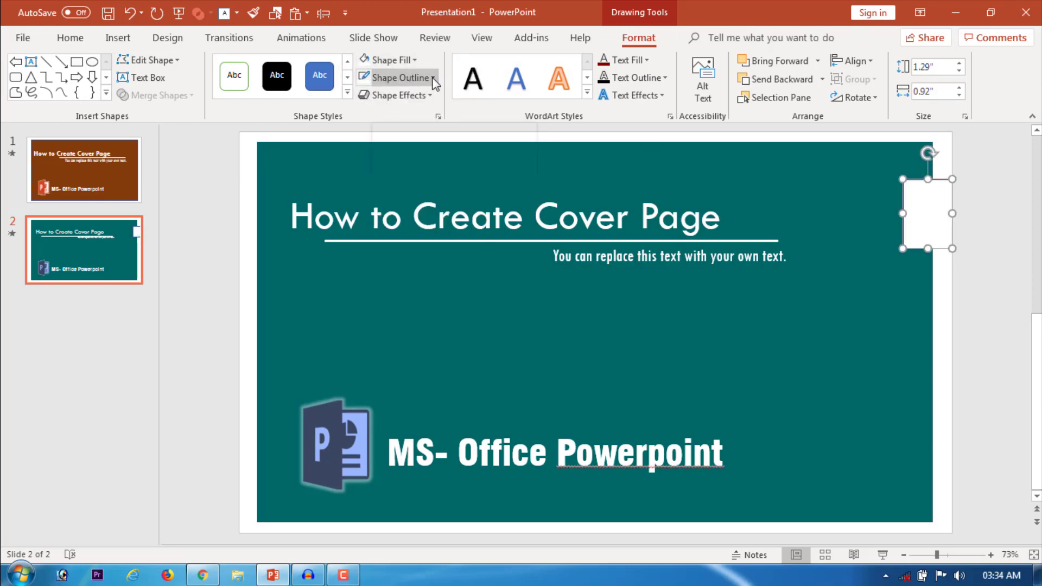
click(398, 79)
click(414, 245)
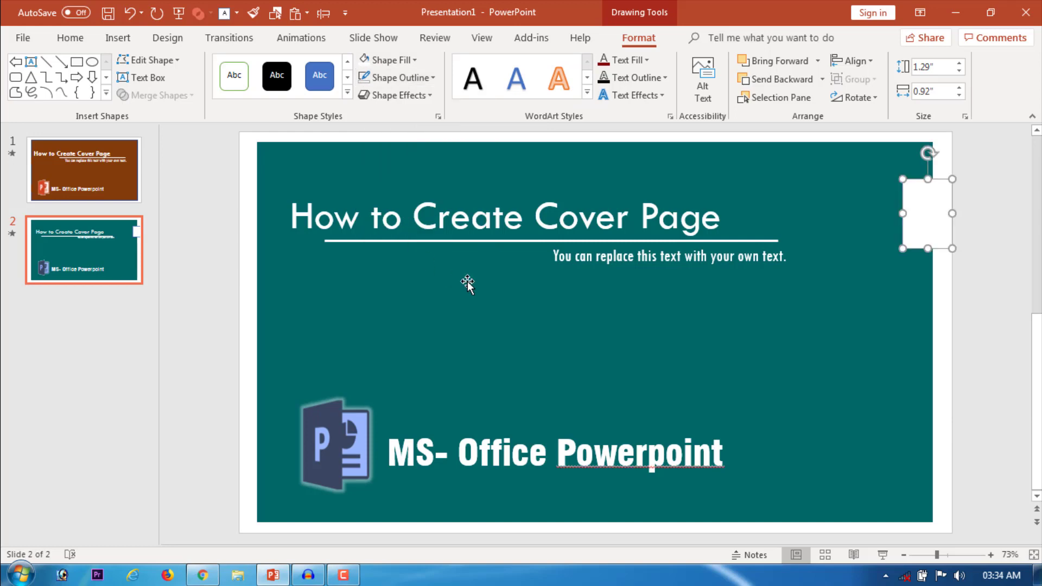
click(971, 283)
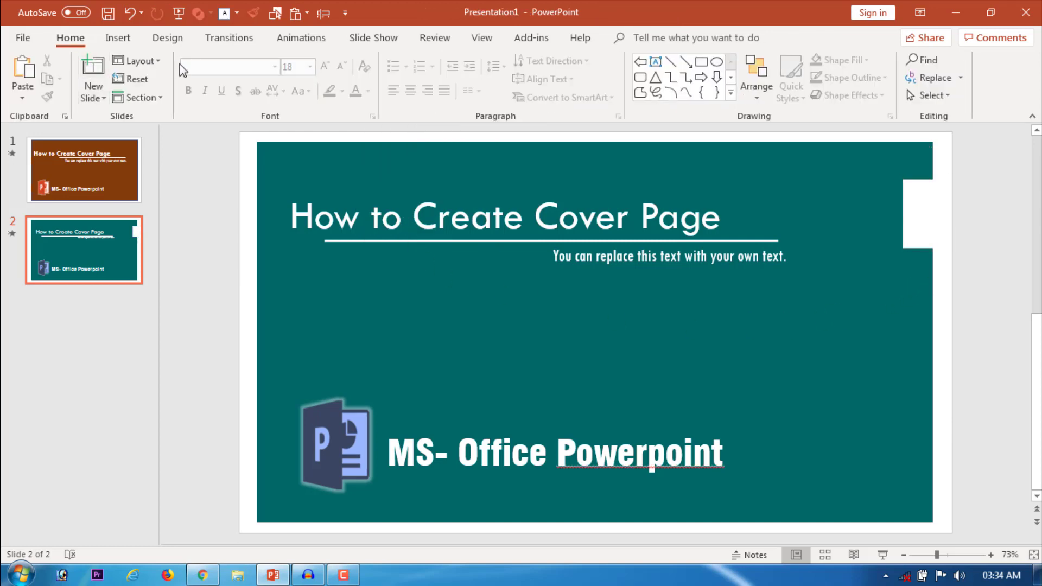
Draw a rectangle and stretch it to the title's height and across the whole title
click(730, 97)
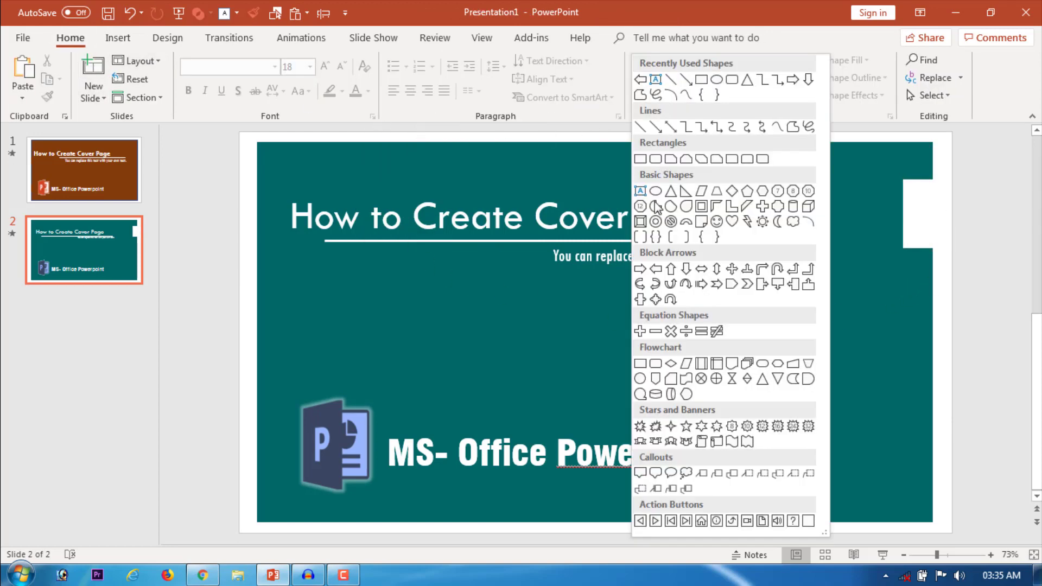
click(640, 158)
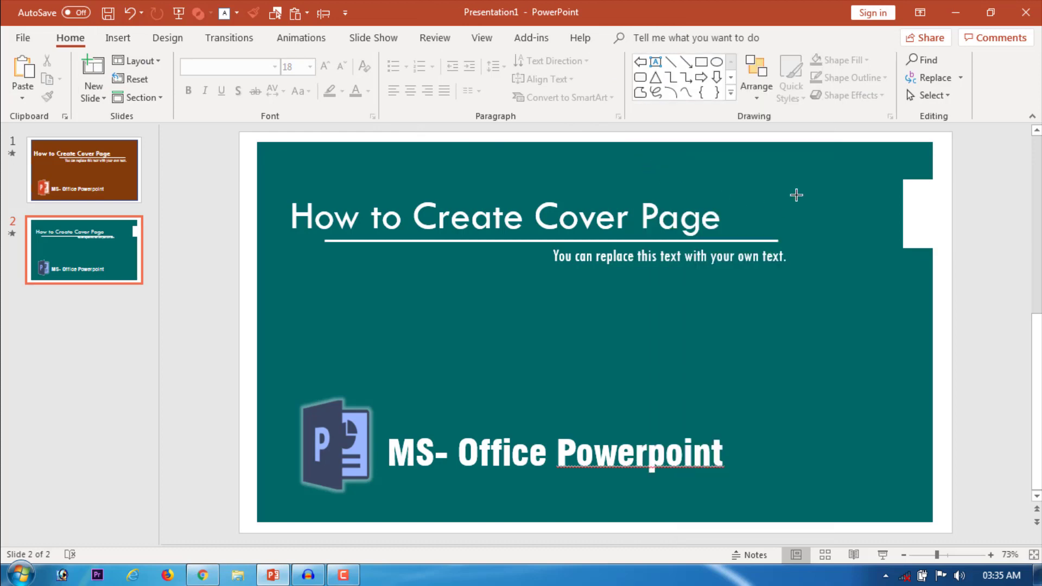
mouse_move(735, 190)
mouse_down()
mouse_move(738, 239)
mouse_move(931, 243)
mouse_up()
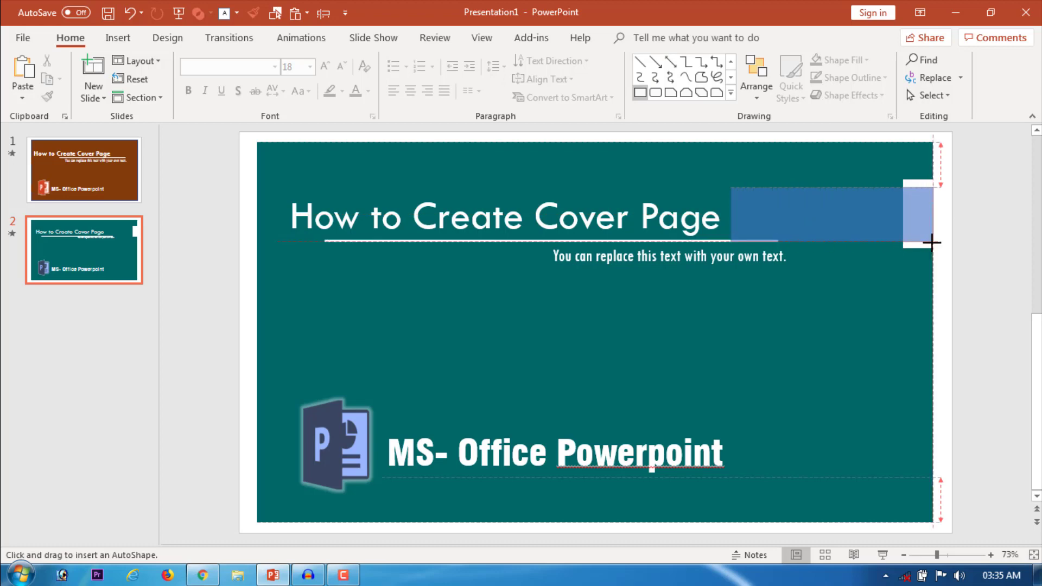
drag(931, 243, 932, 242)
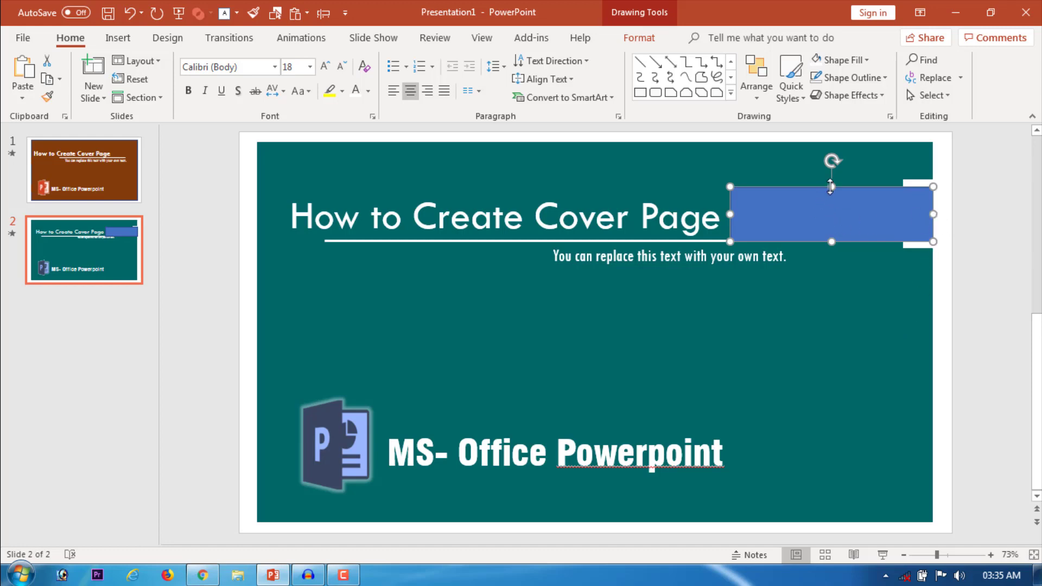
drag(830, 187, 831, 235)
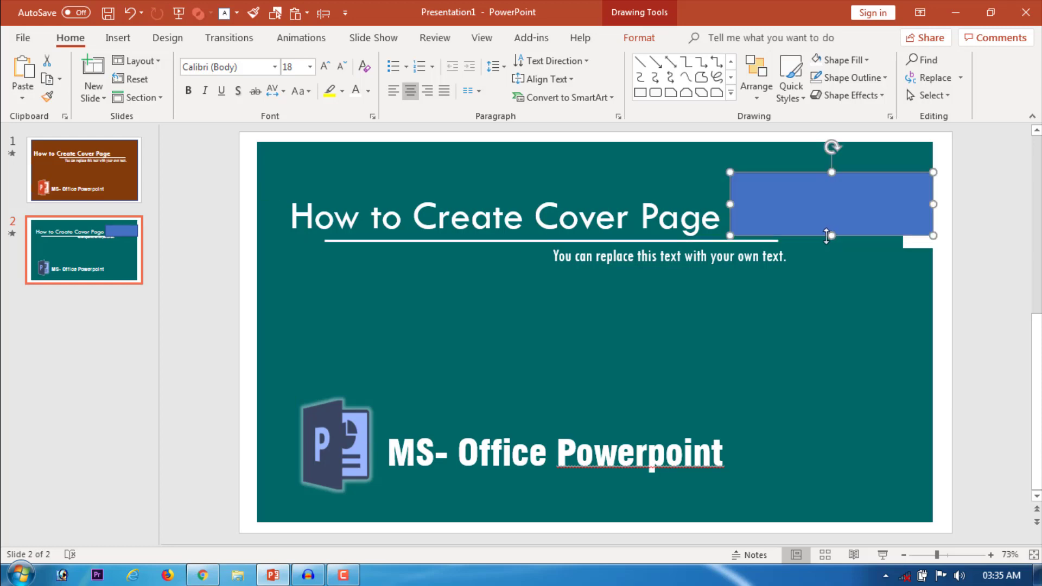
click(578, 219)
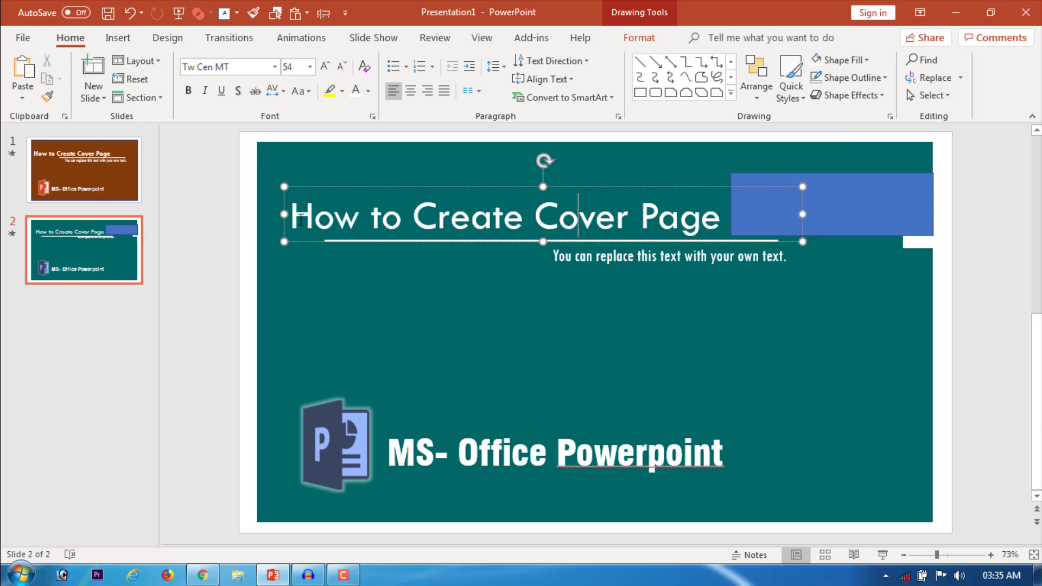
click(732, 211)
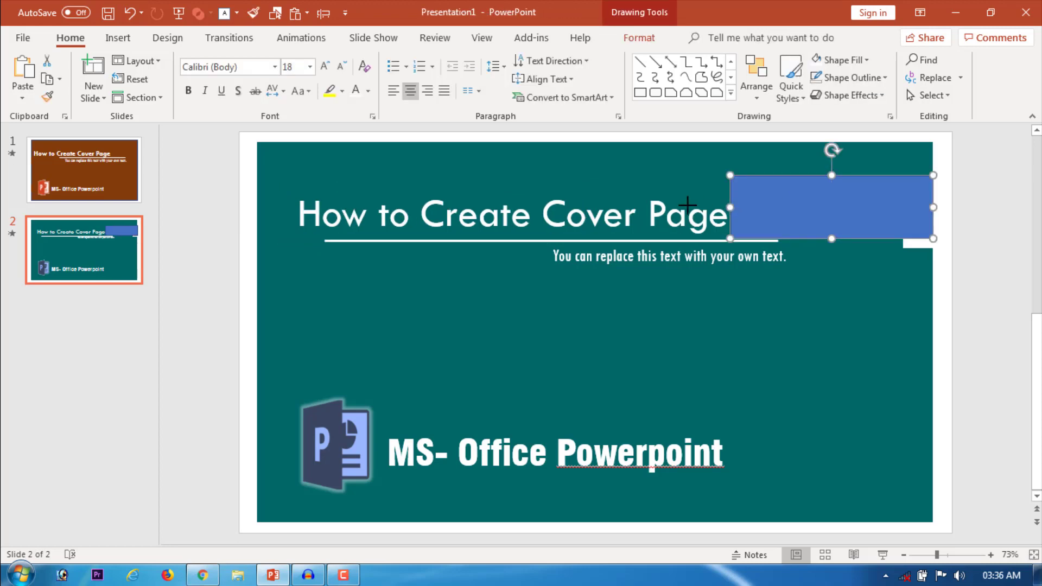
drag(730, 208, 291, 206)
Remove the rectangle's outline and fill it with the background teal via the eyedropper
click(638, 38)
click(415, 78)
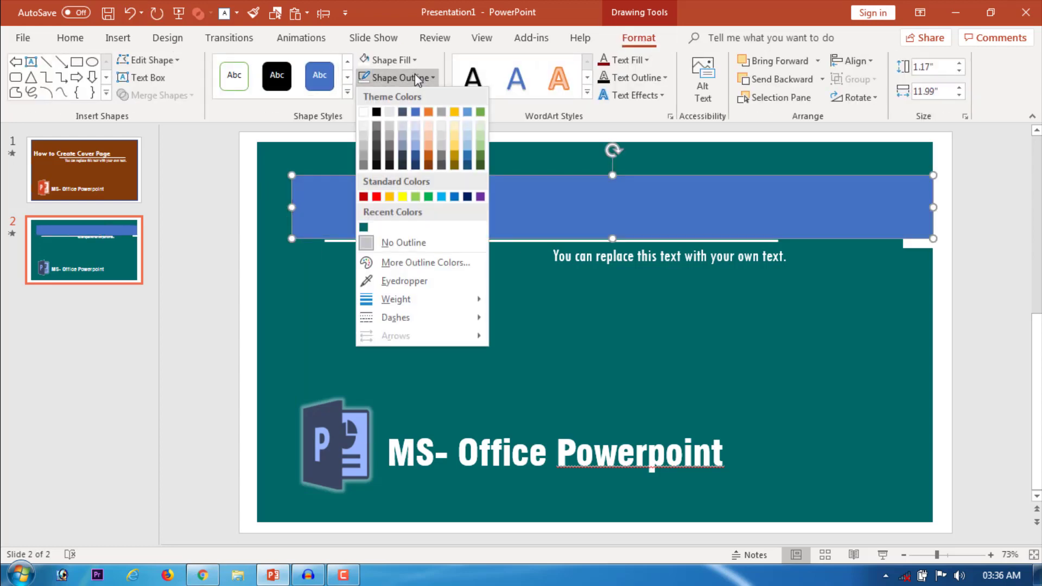
click(403, 242)
click(415, 61)
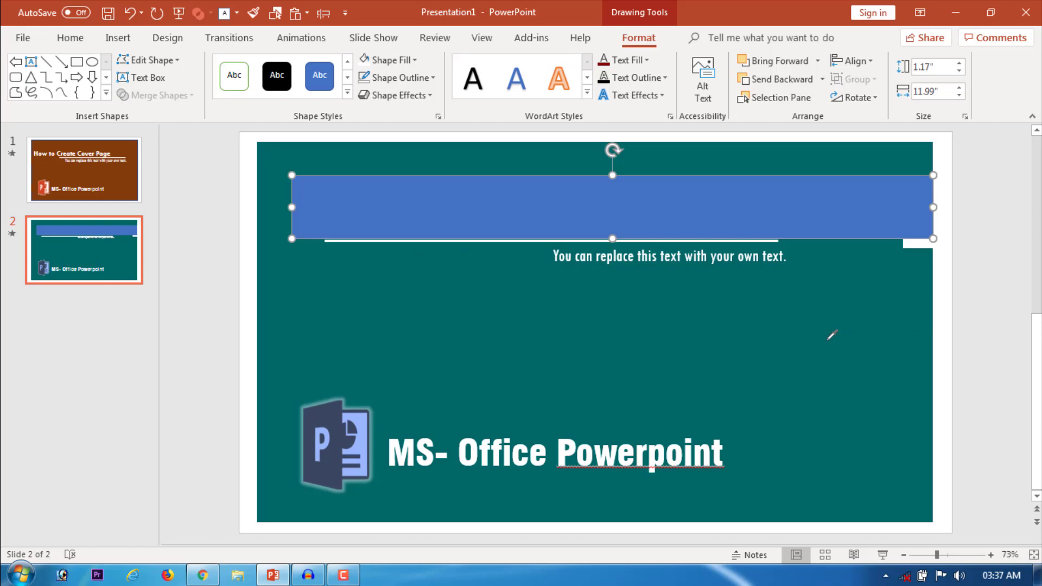
click(830, 336)
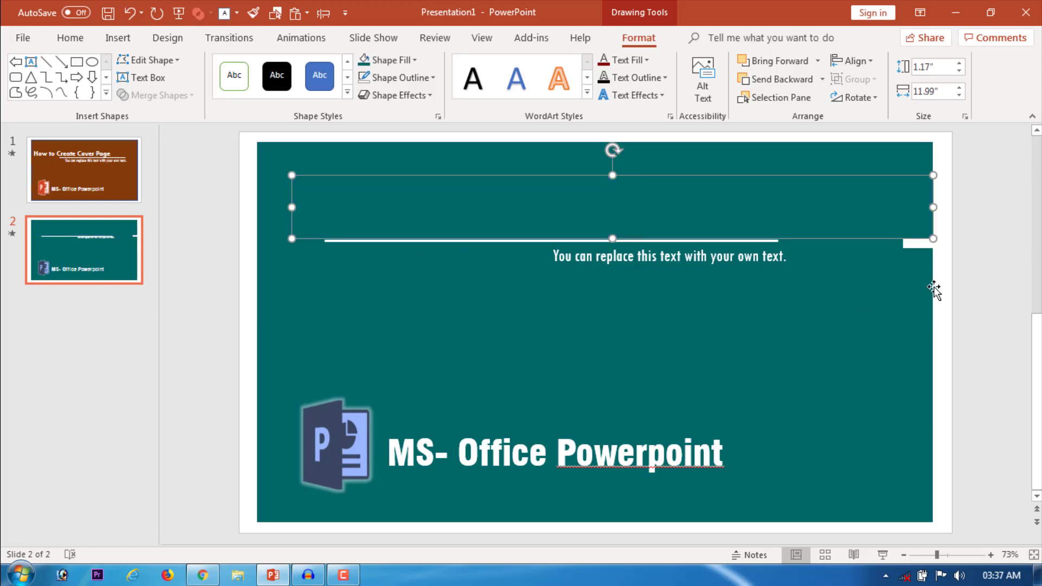
click(975, 284)
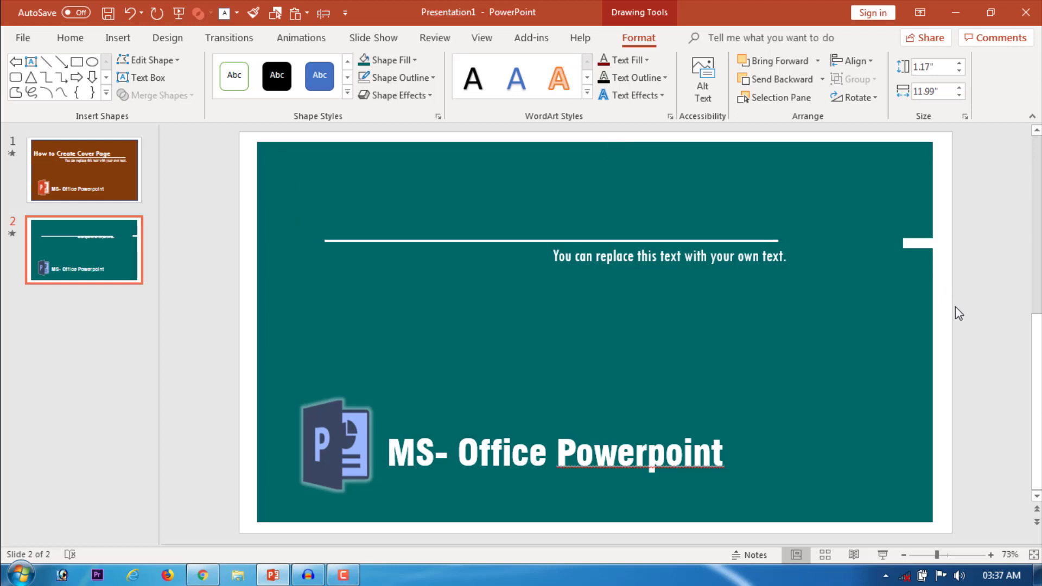
Shrink the mask so the title reappears, and move the white box to the left edge at the underline
click(917, 244)
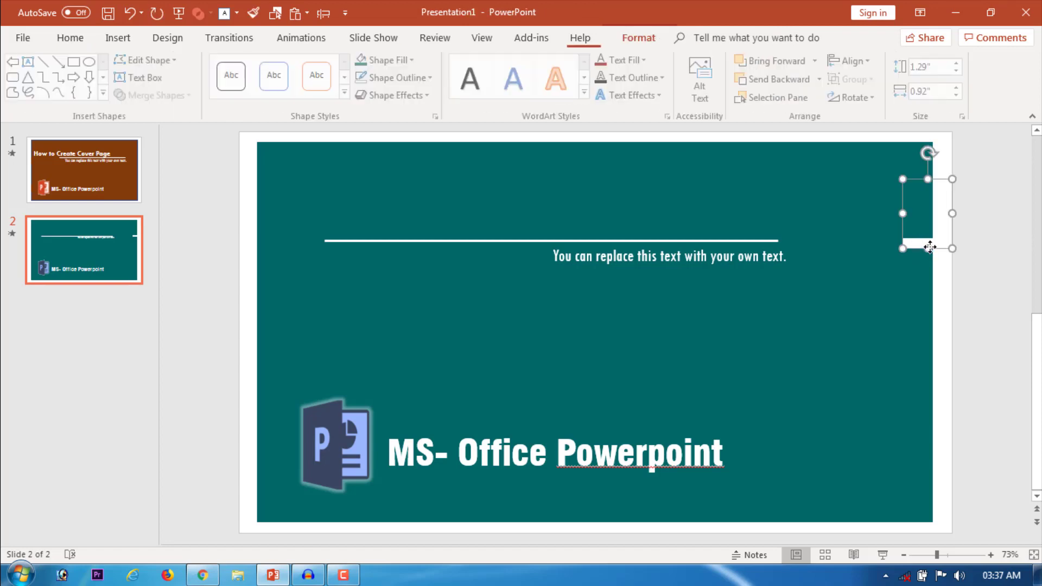
key(ctrl+y)
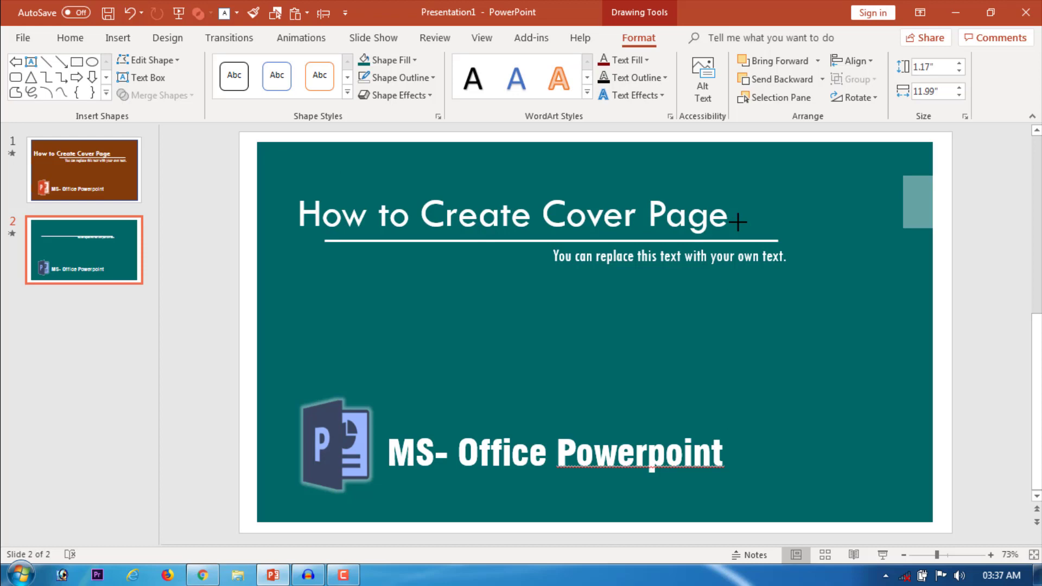
drag(737, 238, 932, 174)
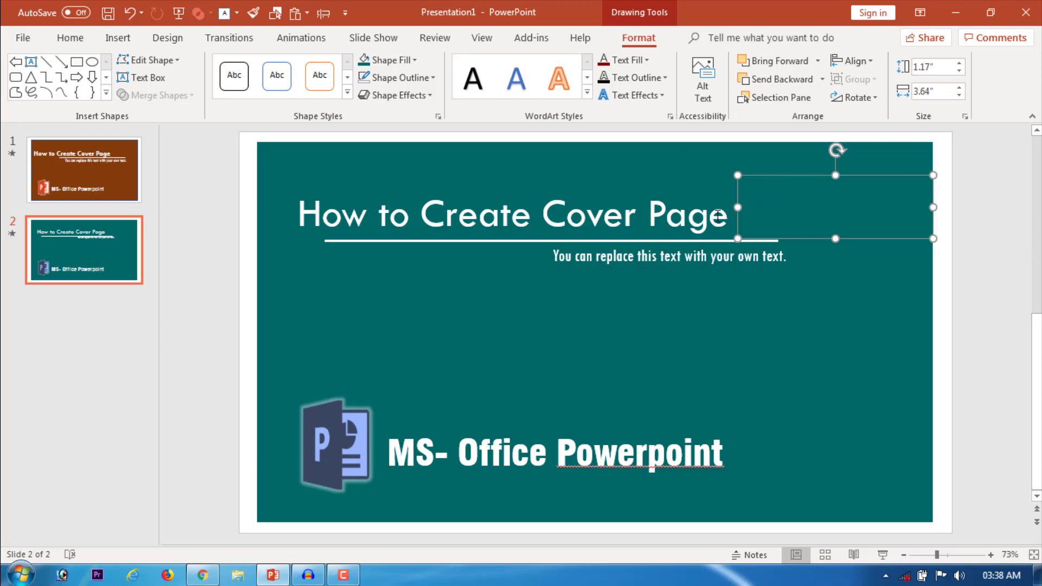
key(Delete)
click(939, 208)
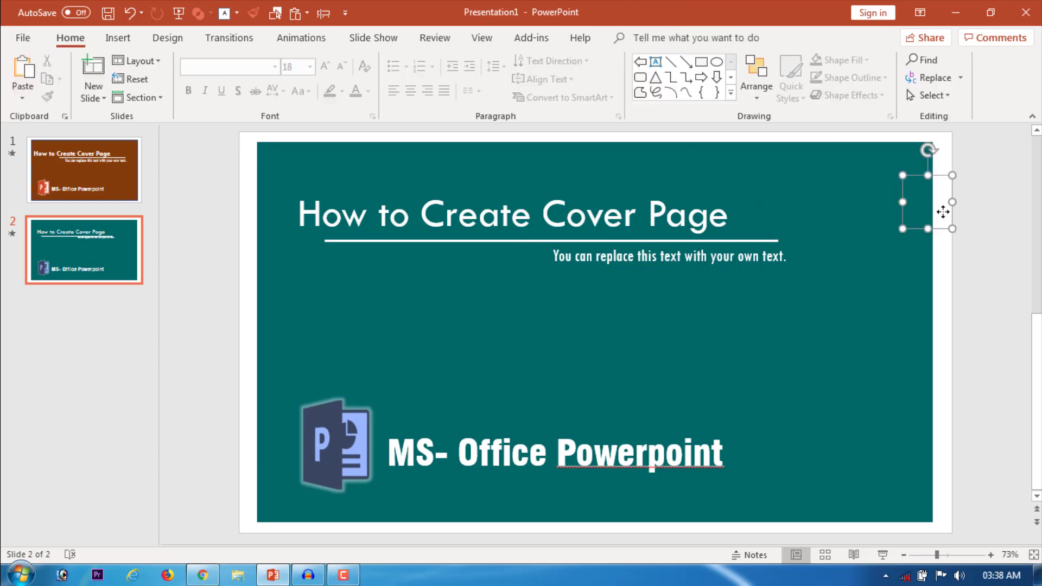
double_click(943, 202)
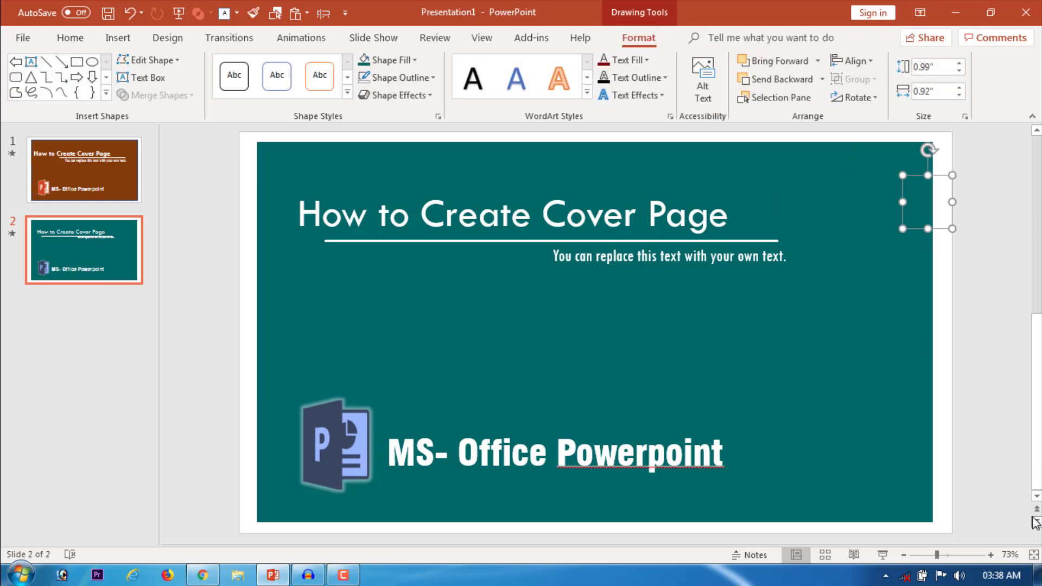
key(ctrl+z)
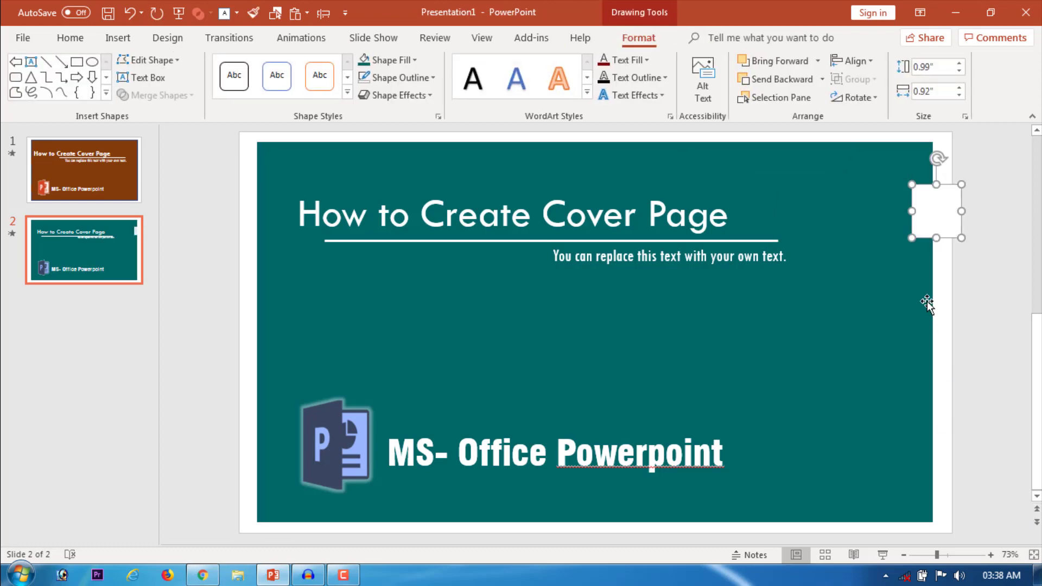
drag(940, 215, 265, 275)
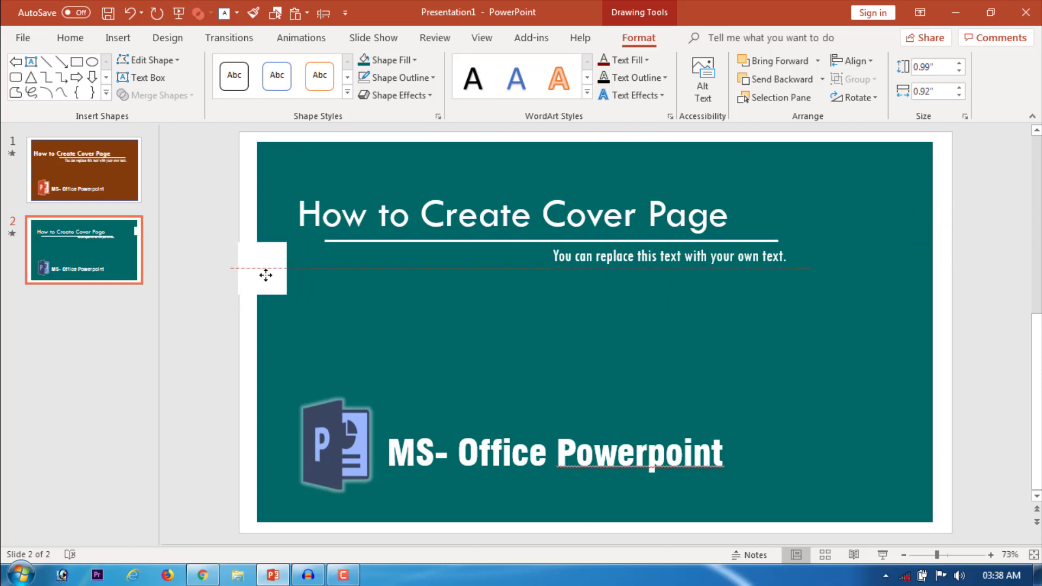
mouse_move(264, 275)
mouse_down()
mouse_move(269, 268)
mouse_move(264, 277)
mouse_up()
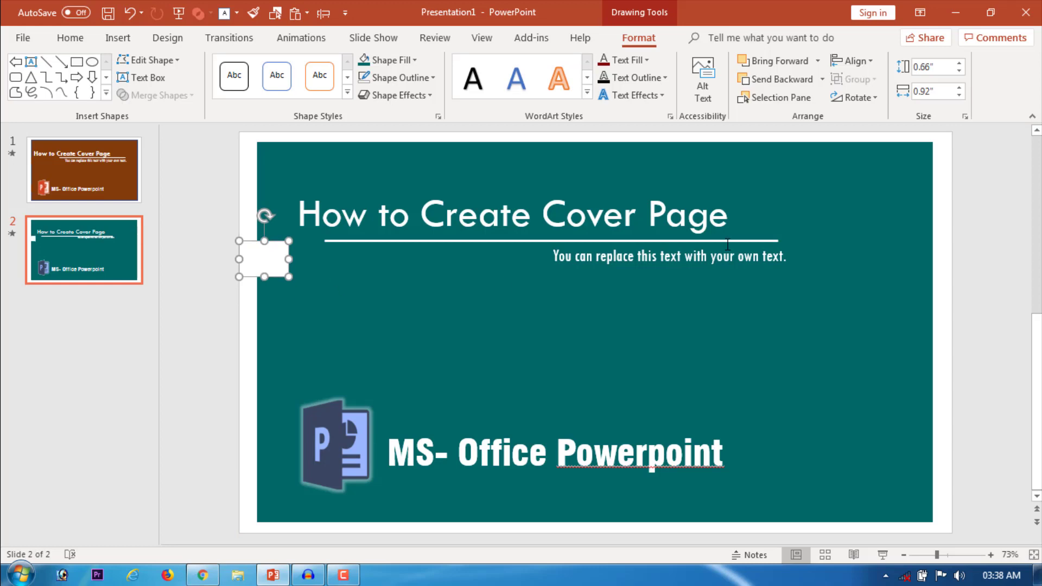
Move the teal mask box left below the title and set its width to 3.68"
click(835, 211)
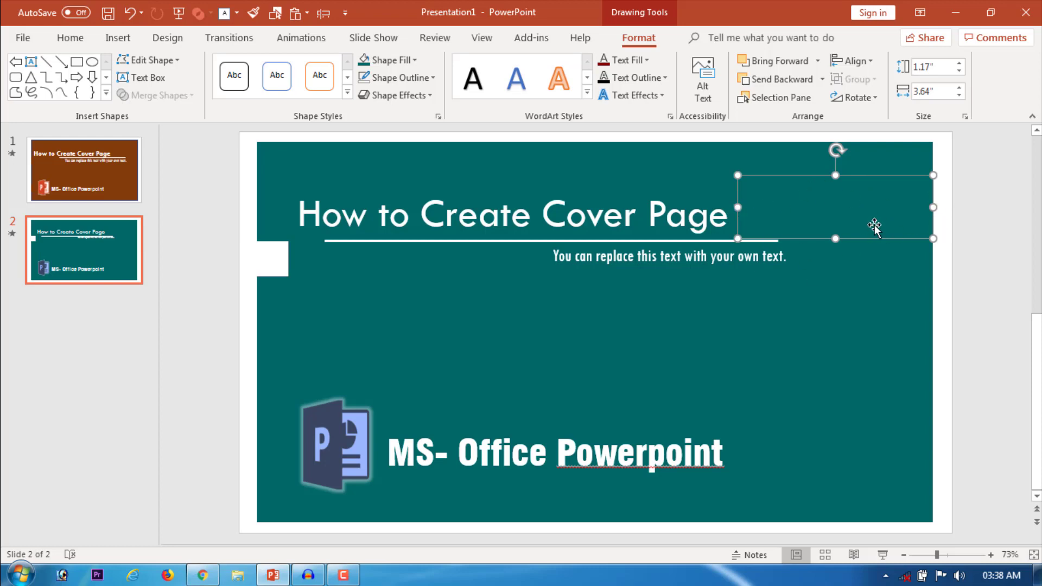
key(ctrl+z)
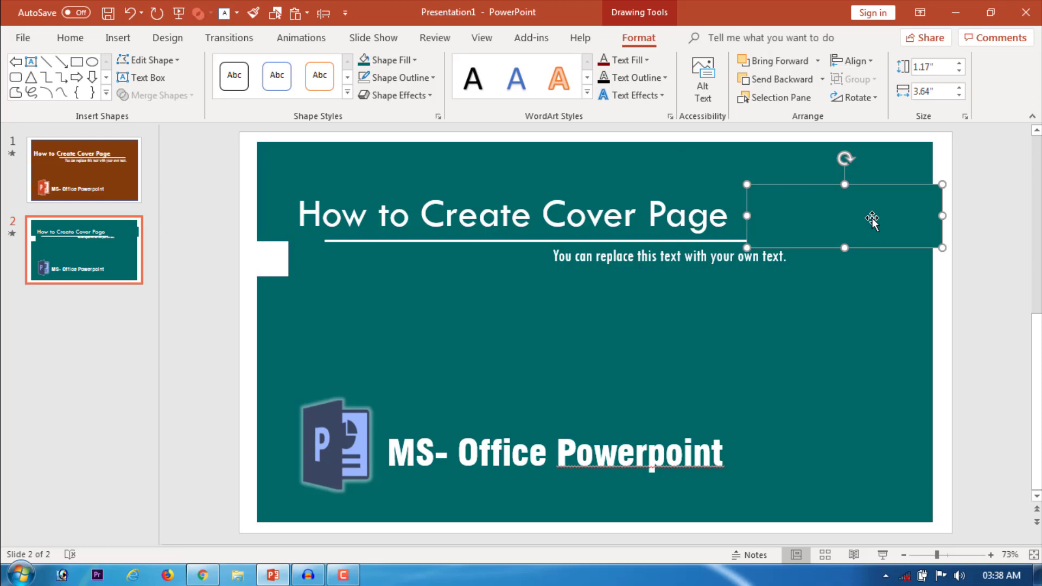
mouse_move(874, 228)
mouse_down()
mouse_move(366, 270)
mouse_move(354, 286)
mouse_move(355, 276)
mouse_up()
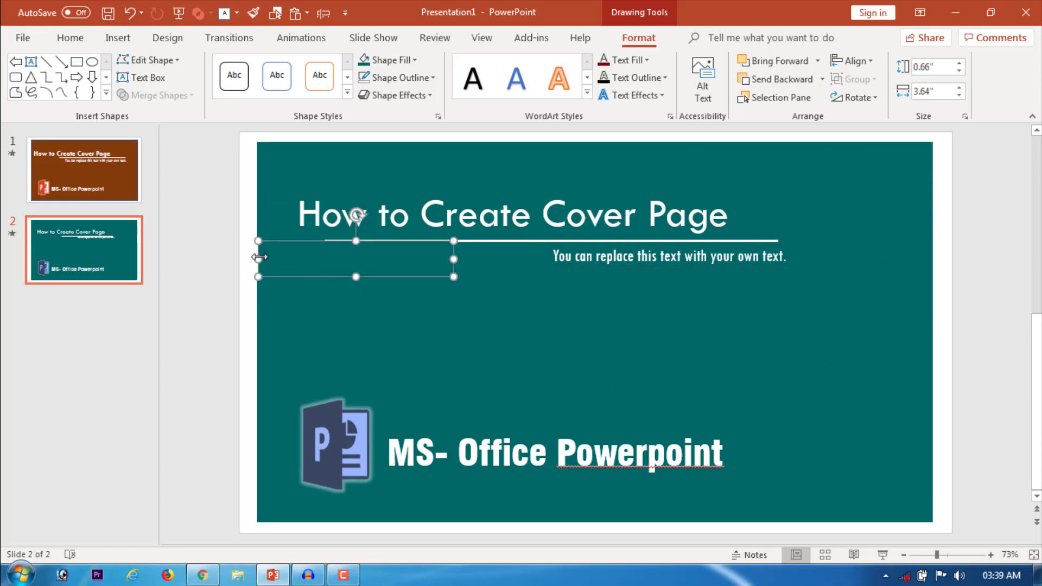
drag(258, 257, 255, 256)
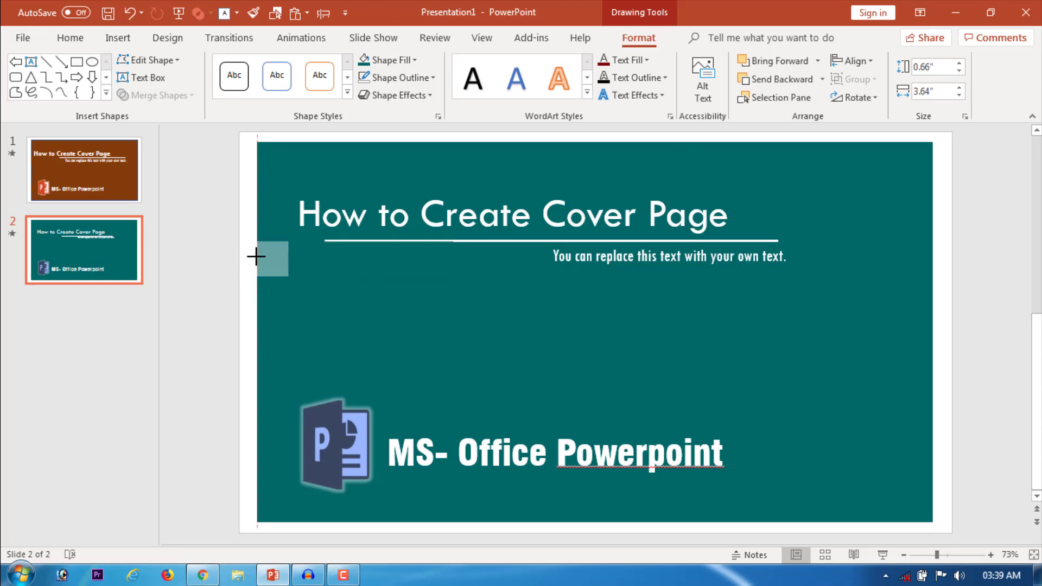
drag(256, 256, 255, 256)
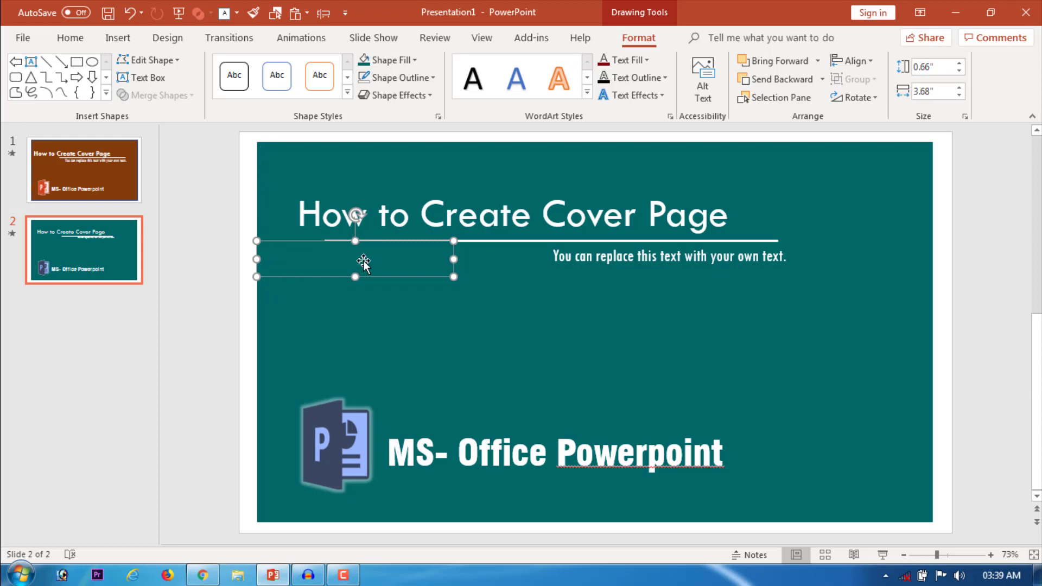
click(582, 285)
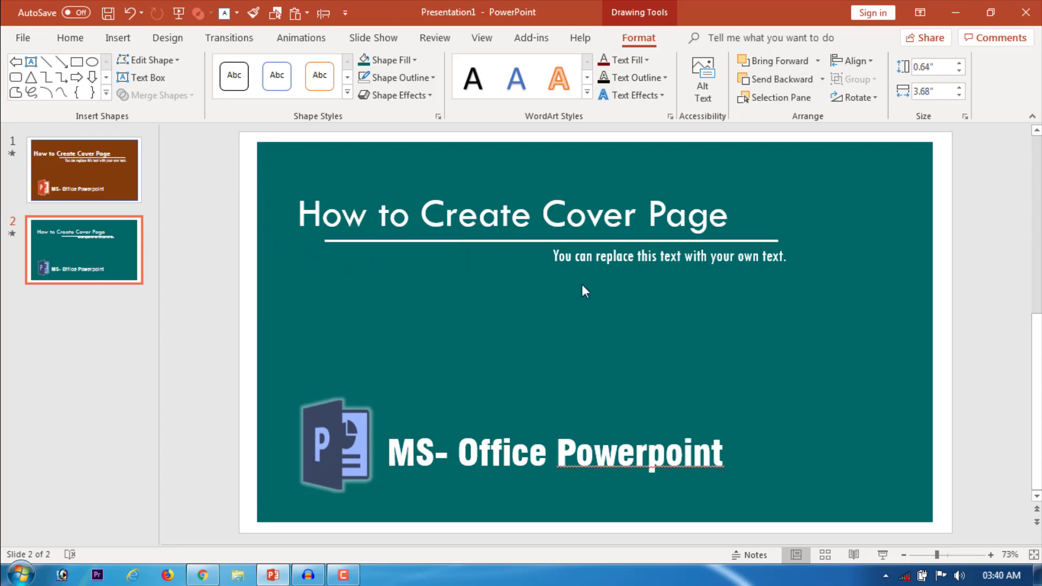
Preview slide 2 as a slide show, playing the underline wipe and subtitle fly-in
click(882, 555)
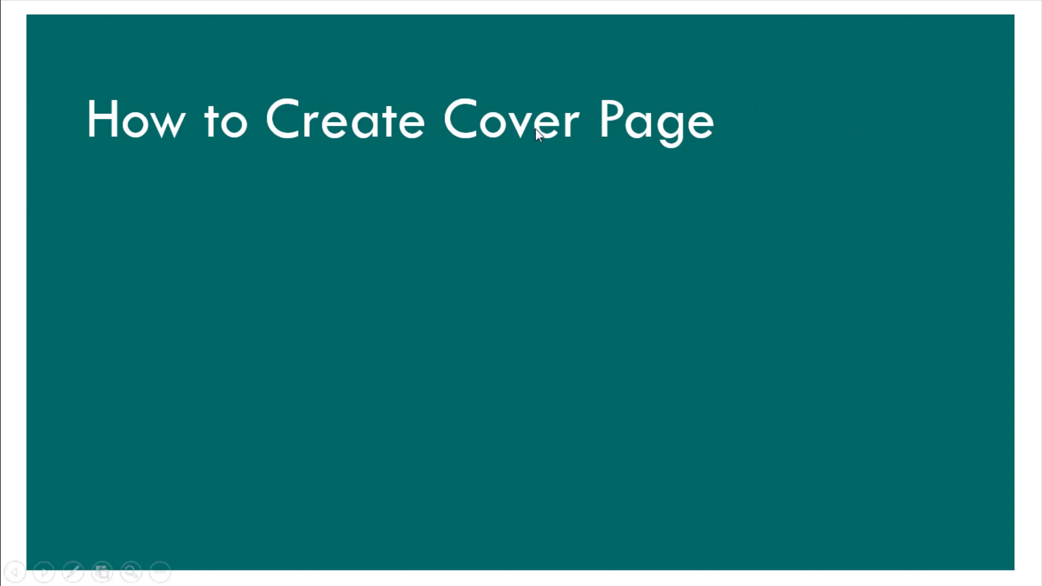
click(408, 129)
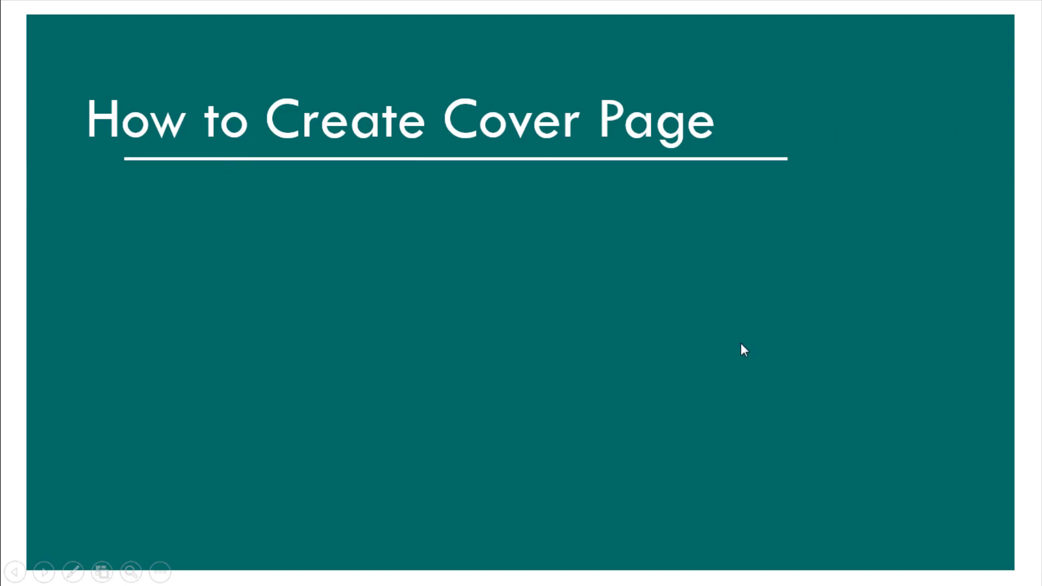
click(584, 345)
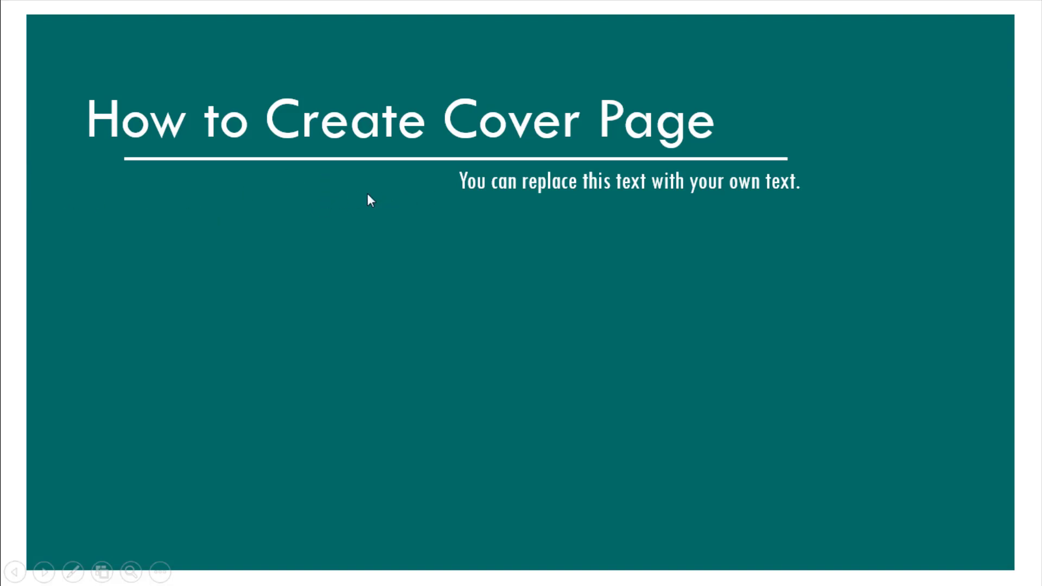
key(Escape)
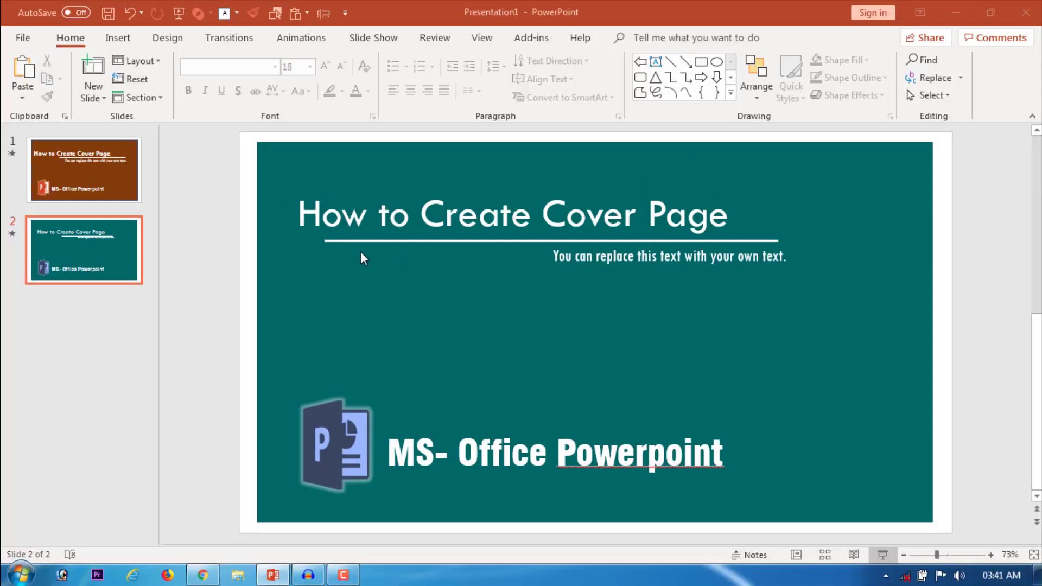
Duplicate the mask boxes with Ctrl+D and drag the copies down over the 'MS- Office' text
click(356, 252)
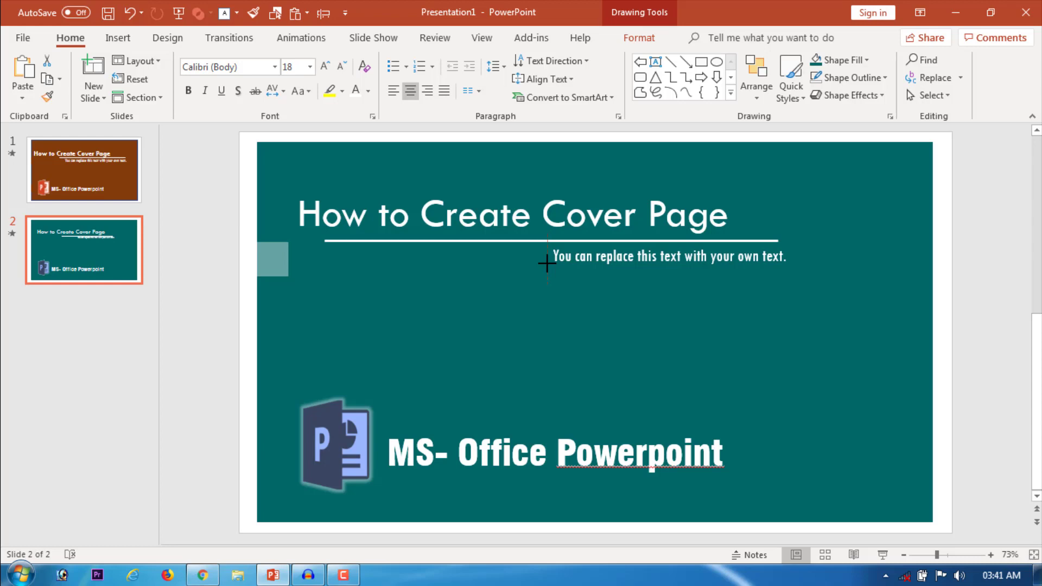
click(249, 242)
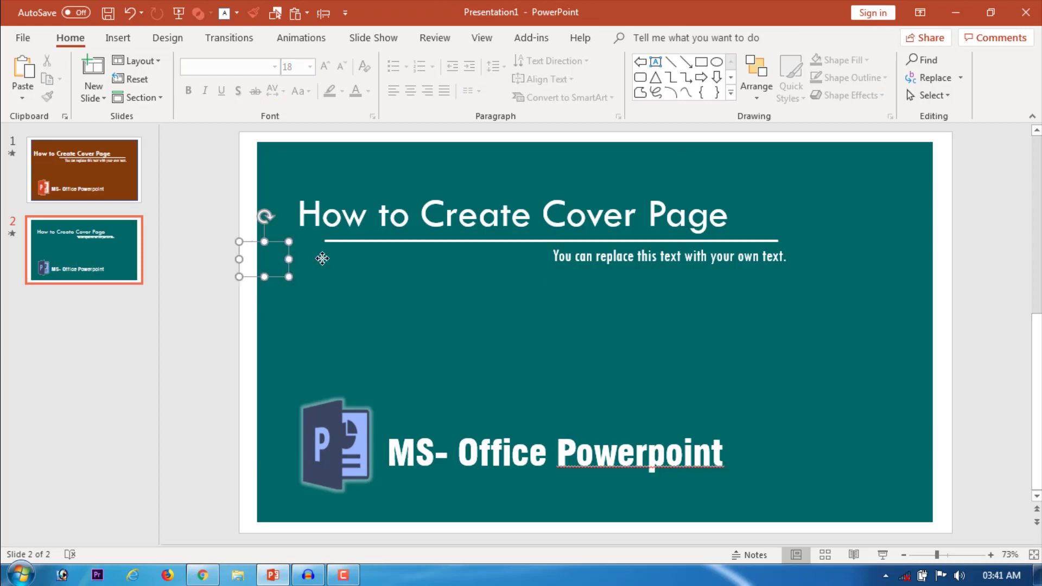
ctrl+click(326, 264)
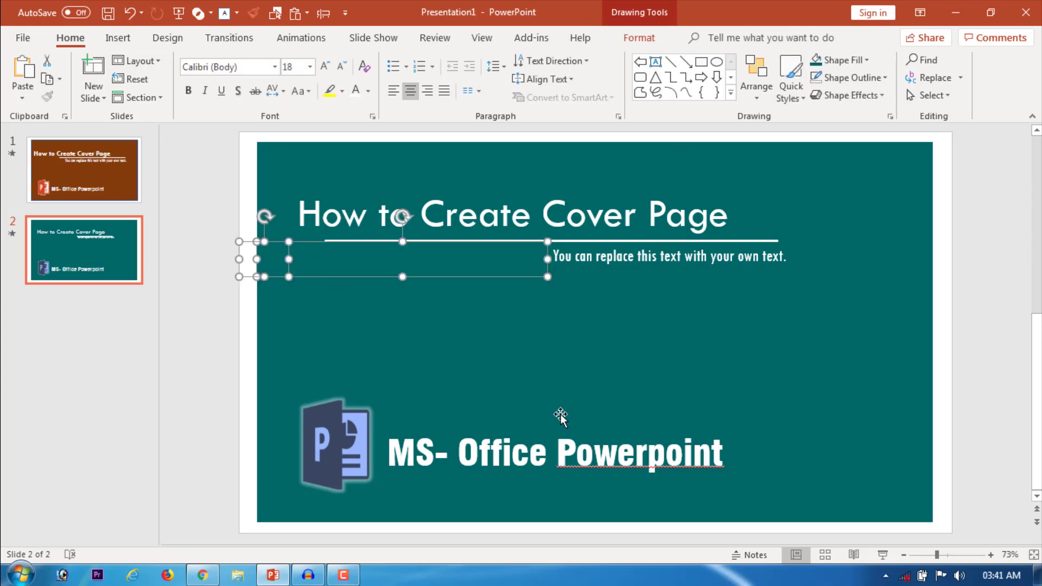
key(ctrl+d)
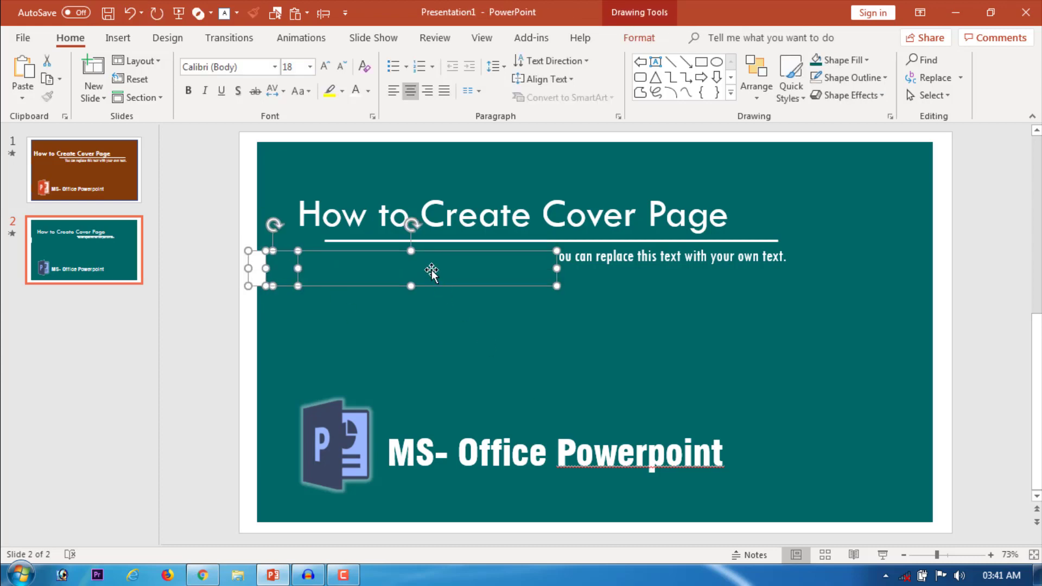
drag(432, 271, 428, 411)
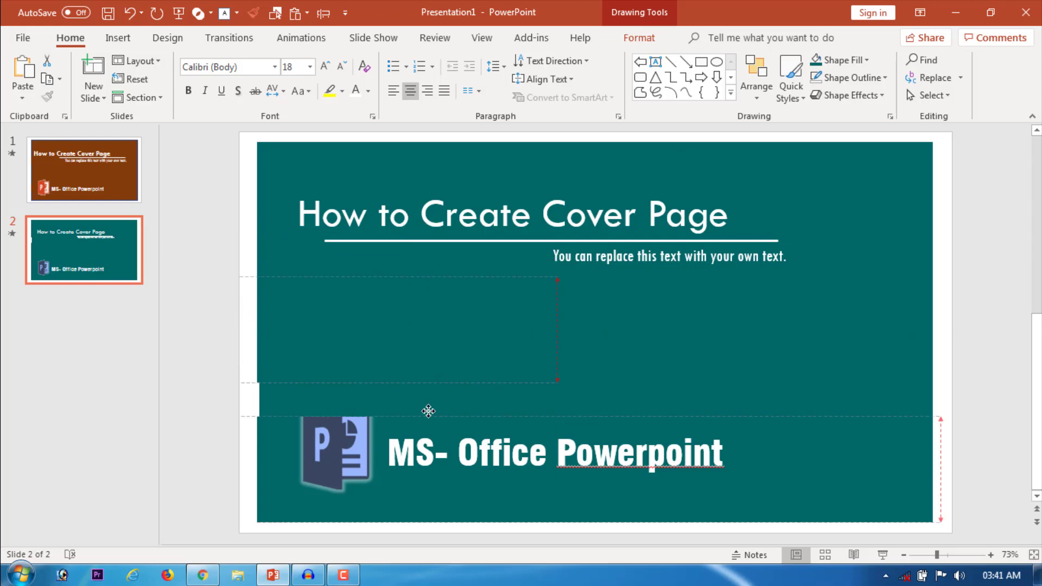
drag(428, 411, 426, 456)
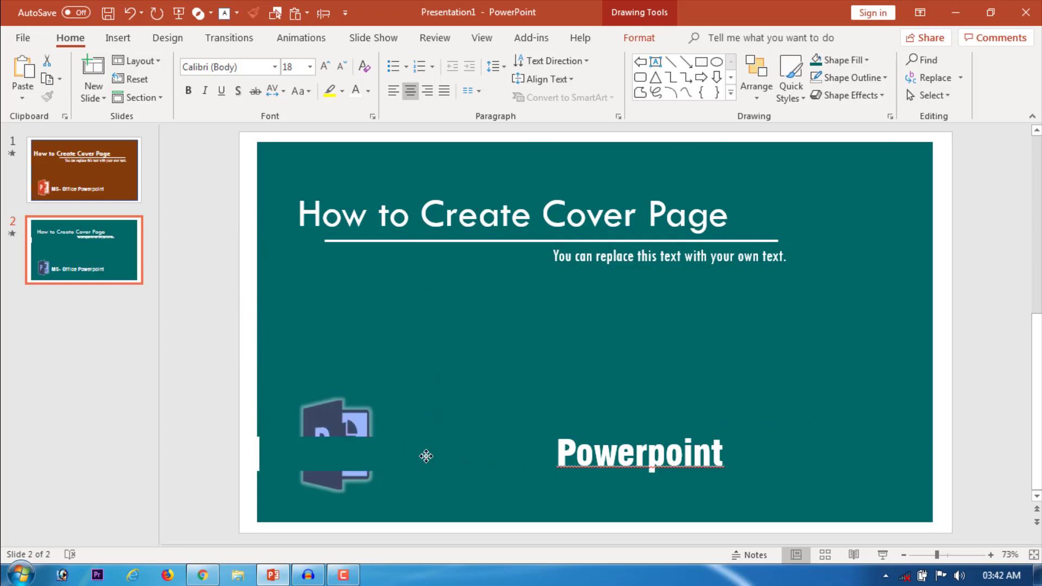
click(304, 415)
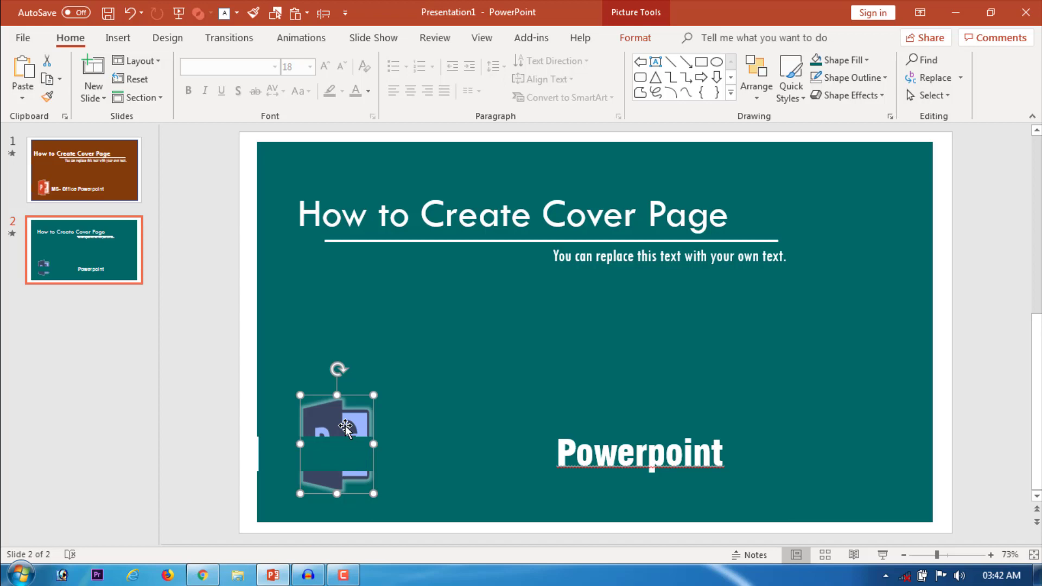
Bring the logo to the front and narrow the lower mask so 'MS- Office Powerpoint' shows fully
right_click(331, 414)
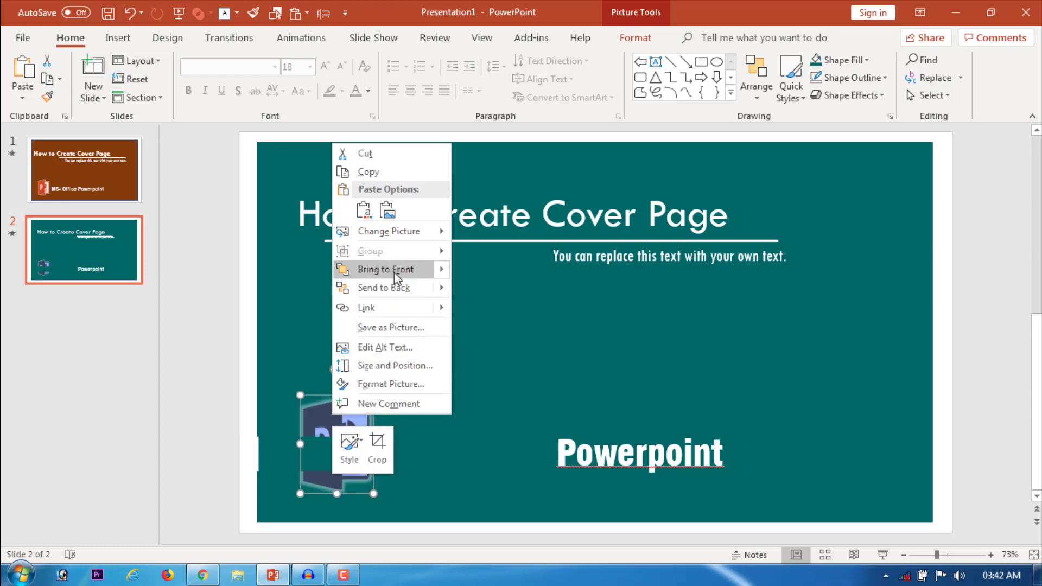
click(394, 270)
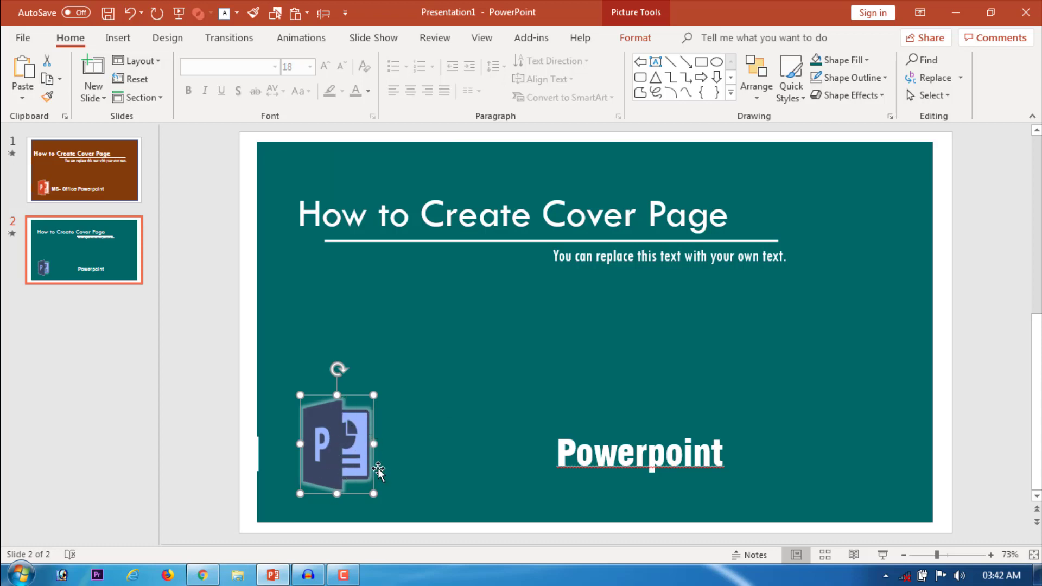
click(282, 455)
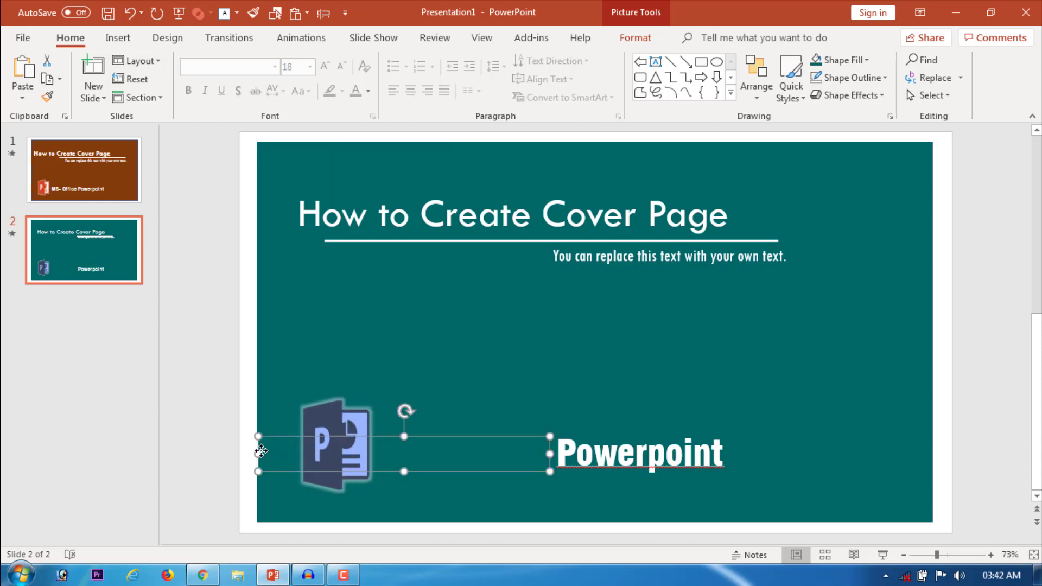
mouse_move(259, 452)
mouse_down()
mouse_move(519, 453)
mouse_move(387, 452)
mouse_up()
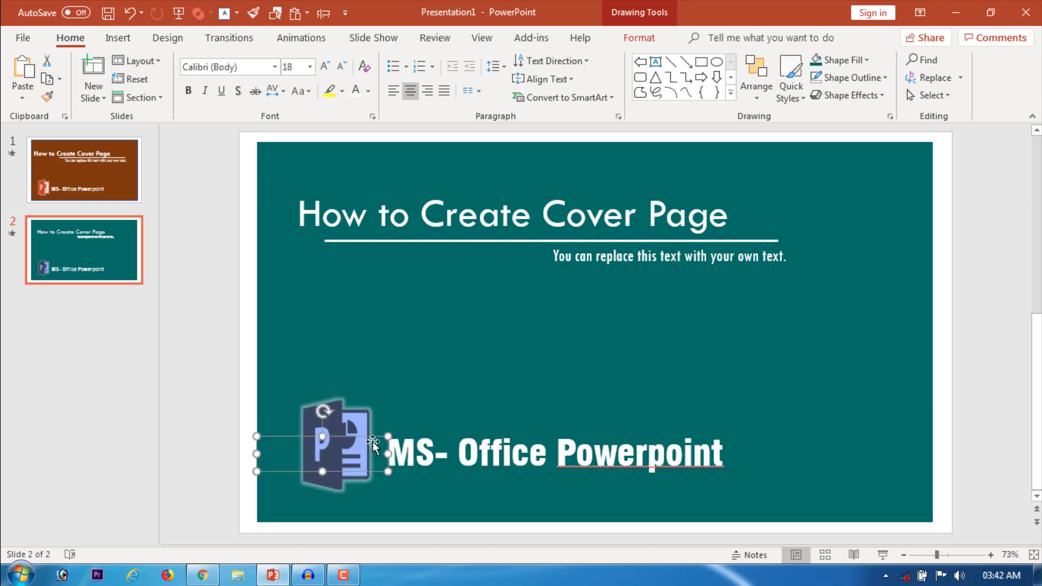
click(1013, 434)
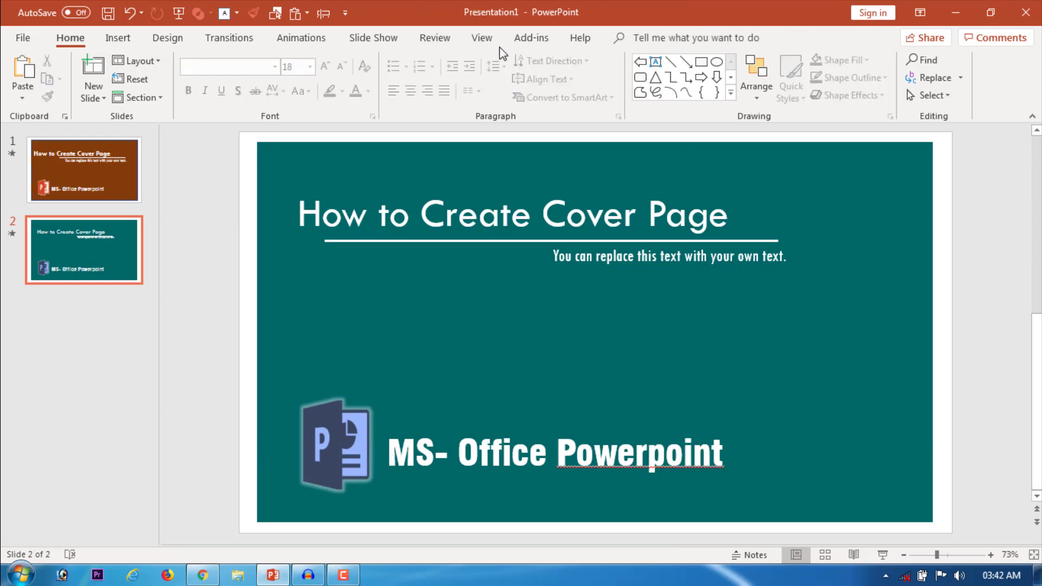
Set animations 2–5 in the Animation Pane to start After Previous, then run the slide show
click(301, 38)
click(704, 60)
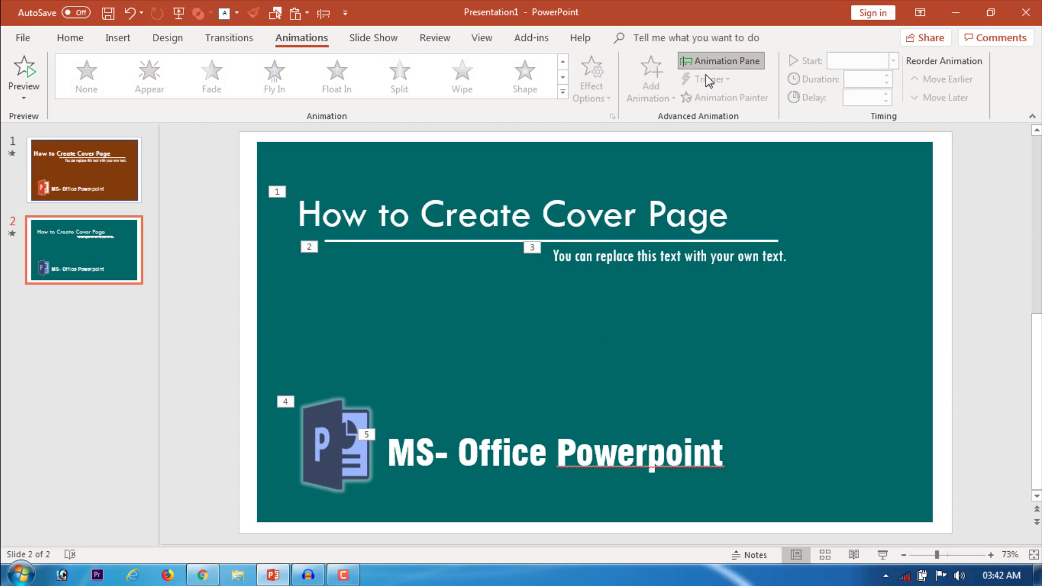
click(933, 207)
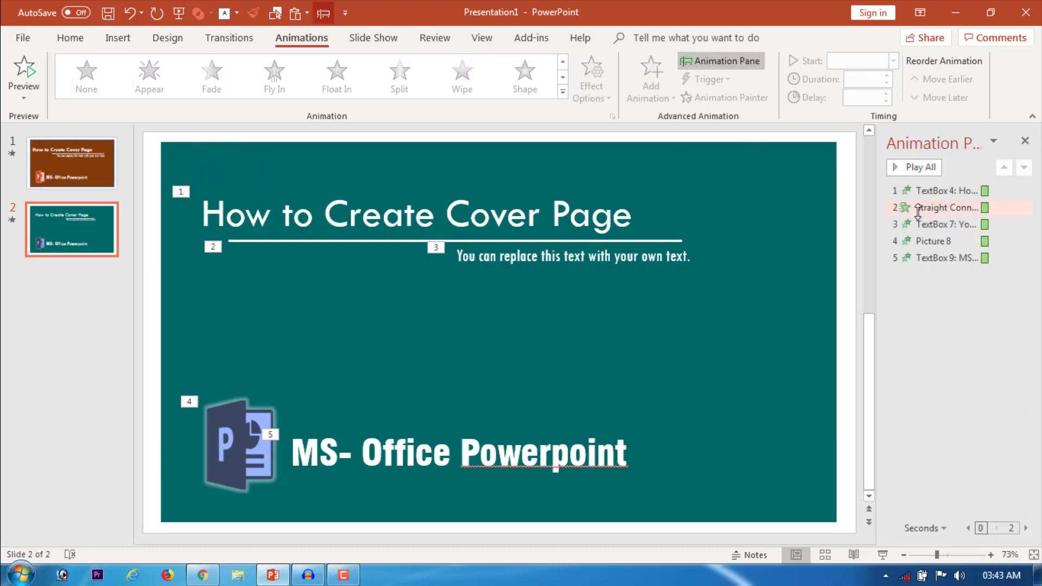
shift+click(917, 257)
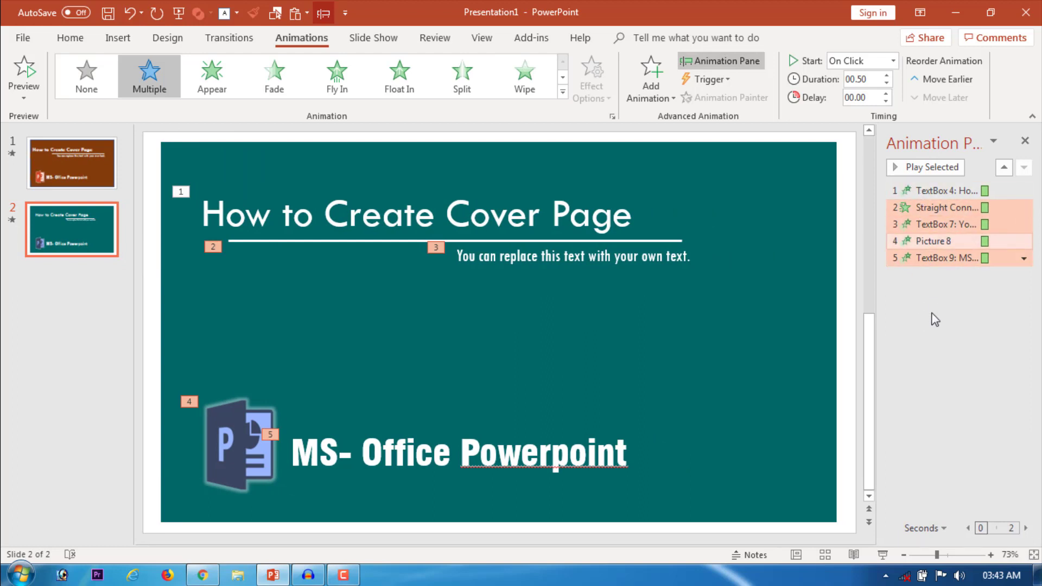
click(892, 61)
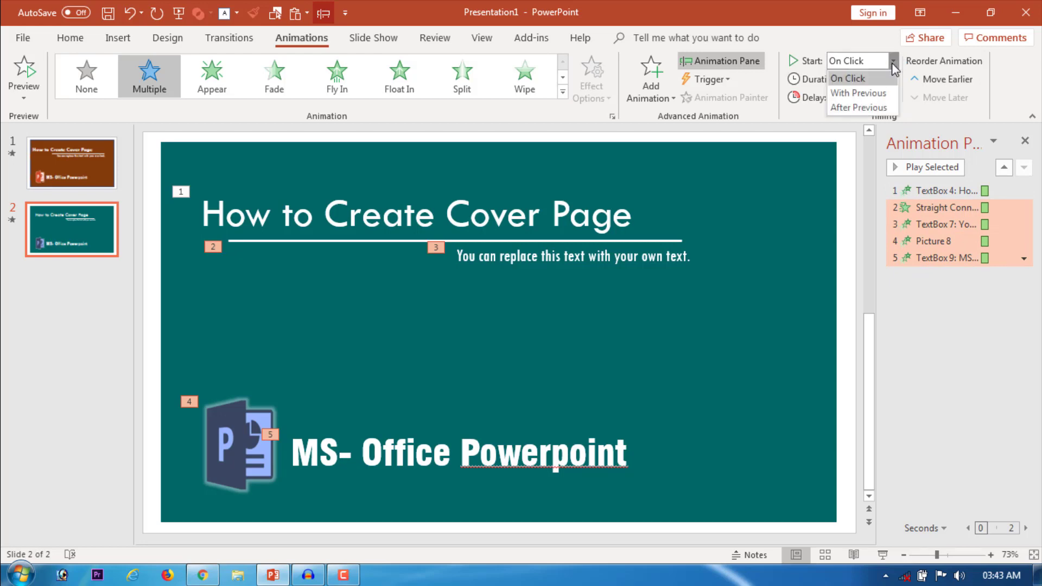
click(874, 103)
click(889, 555)
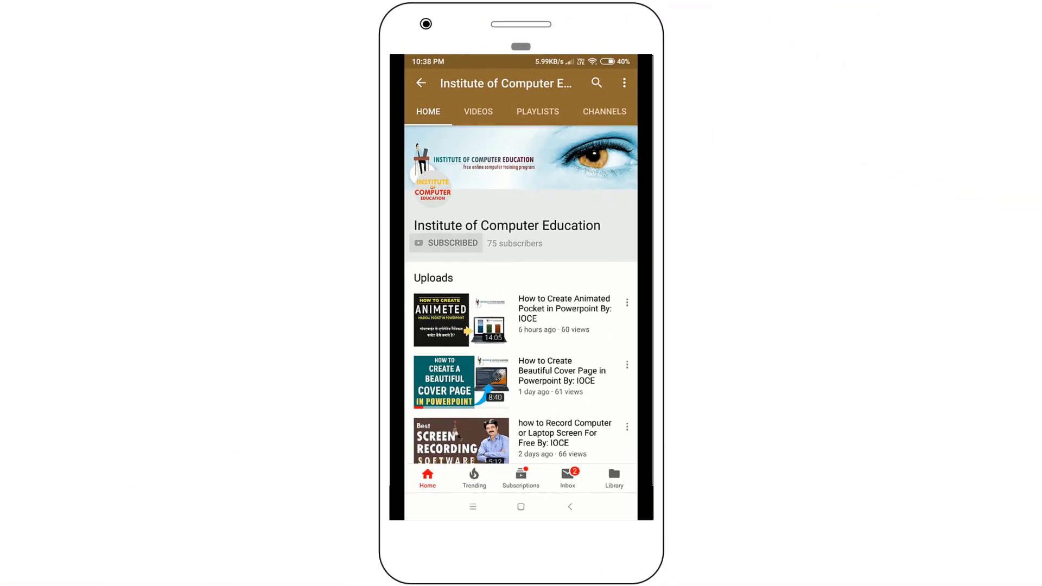
Subscribe, like the Animated Pocket video, share it via WhatsApp Business, and comment 'अपना महत्वपूर्ण विचार जरूर कमेंट कीजिये'
click(452, 242)
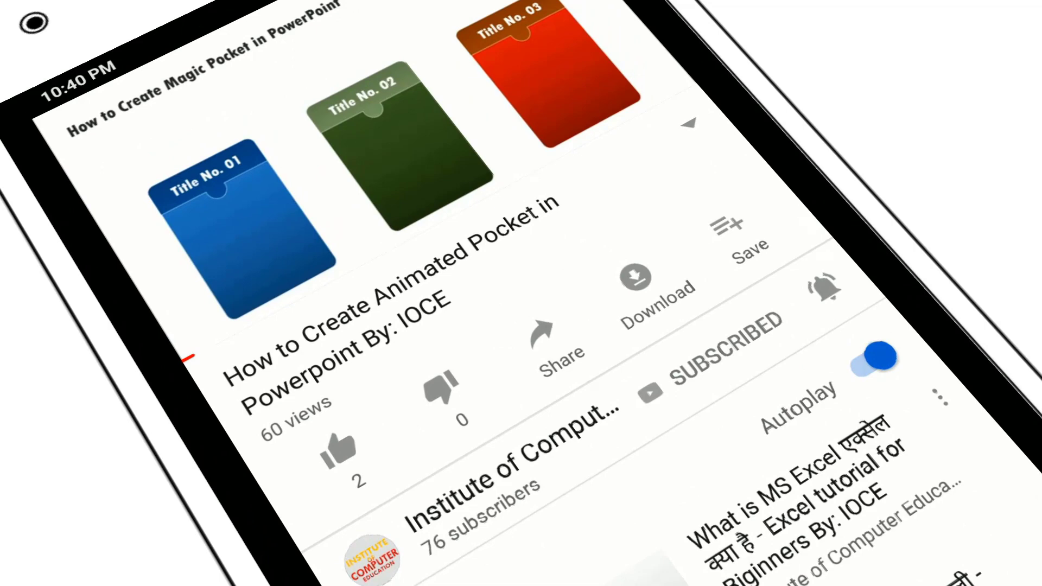
click(338, 450)
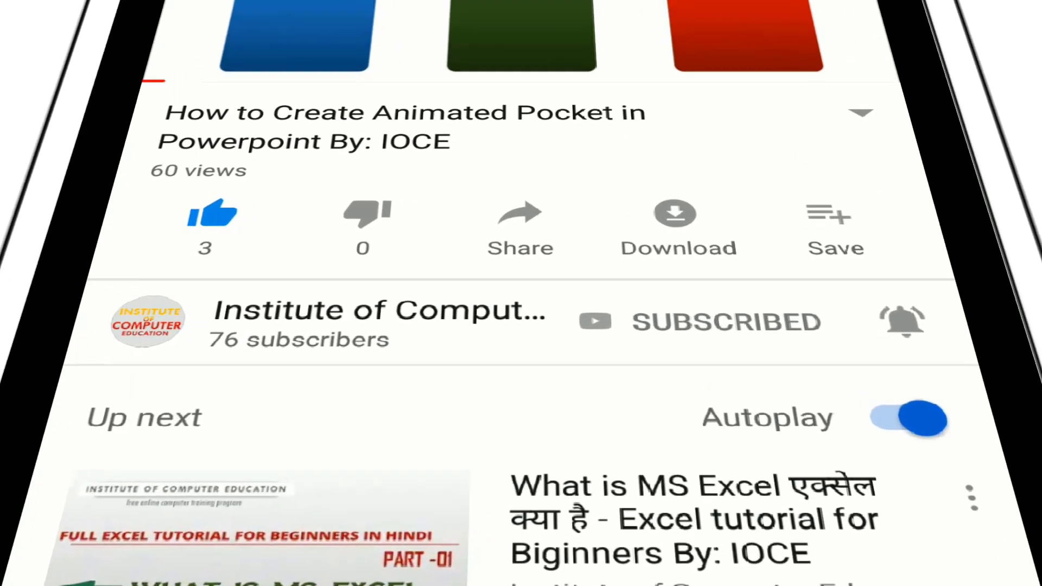
click(520, 228)
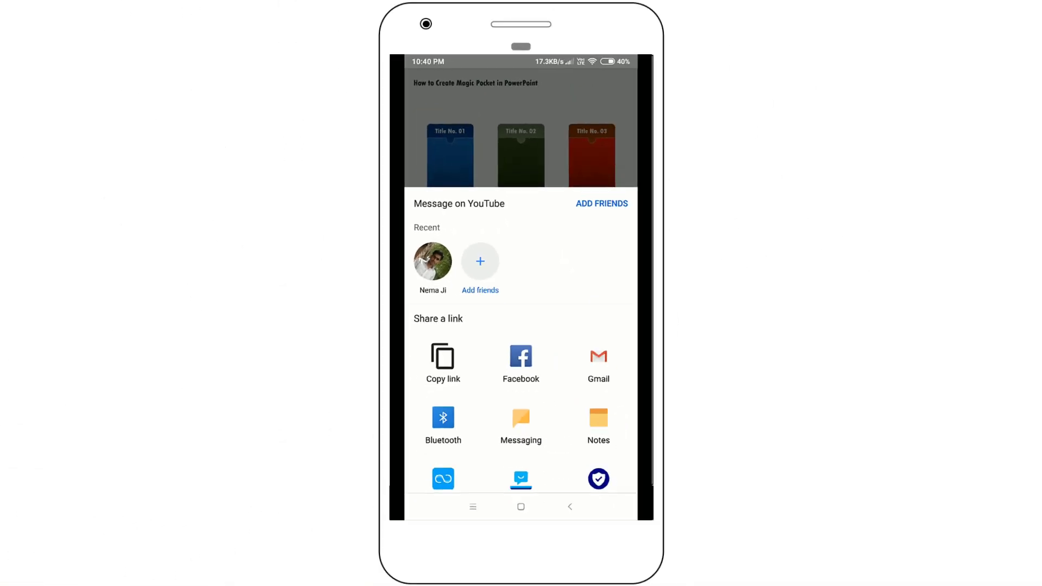
drag(597, 356, 597, 239)
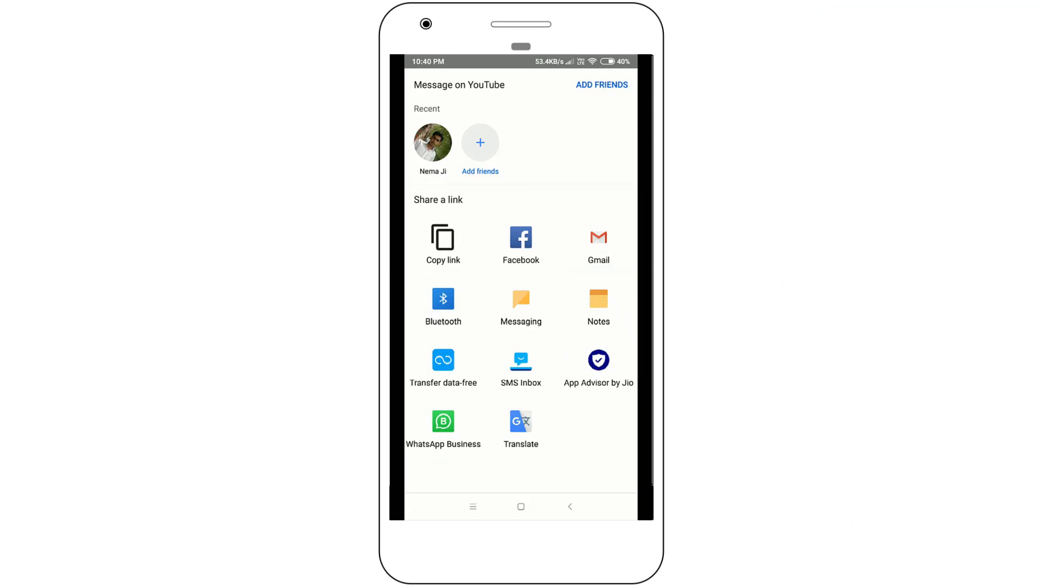
click(443, 421)
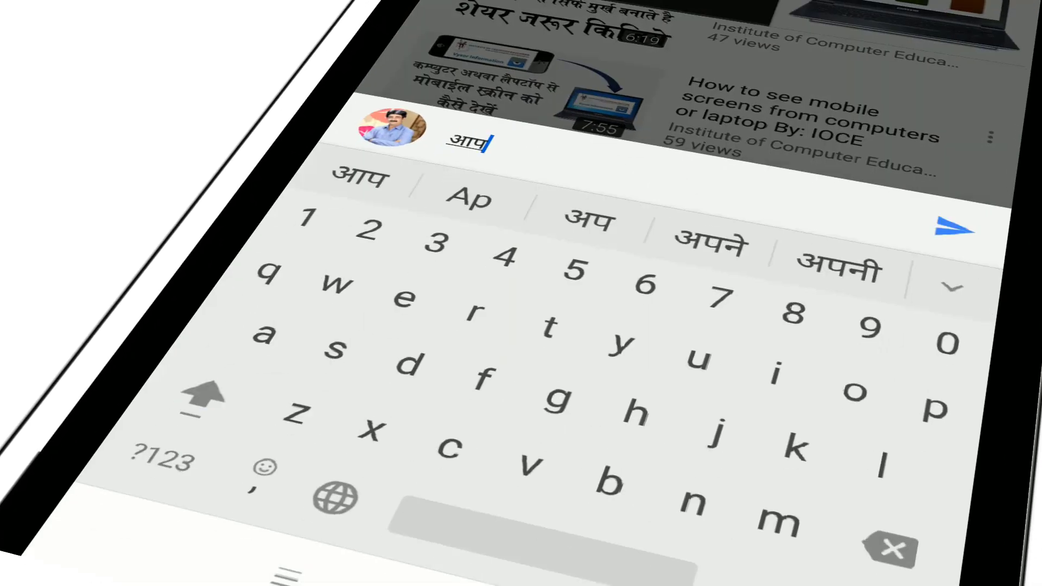
text(अपना महत)
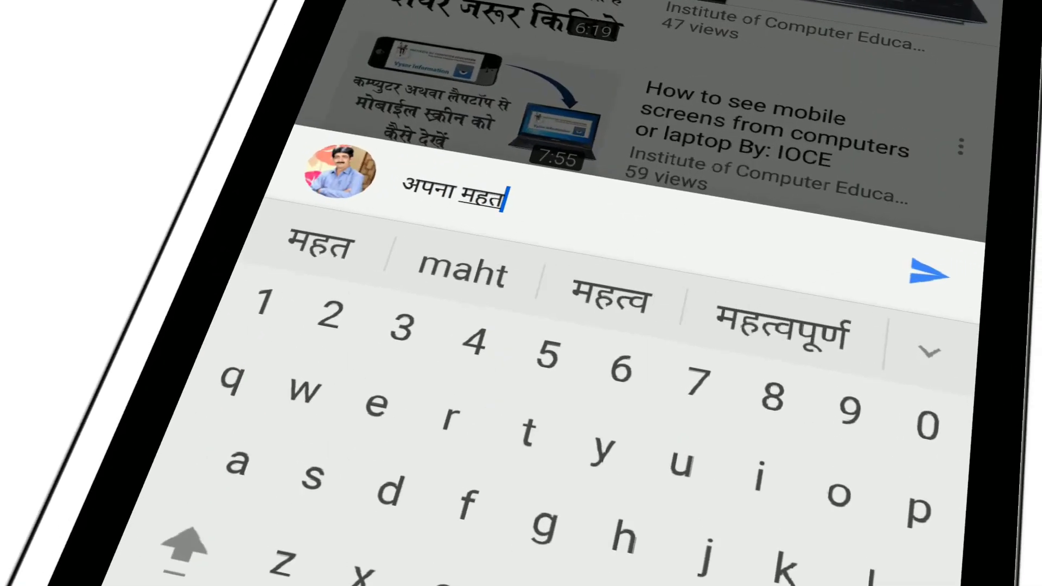
text(्वपूर्ण विचार )
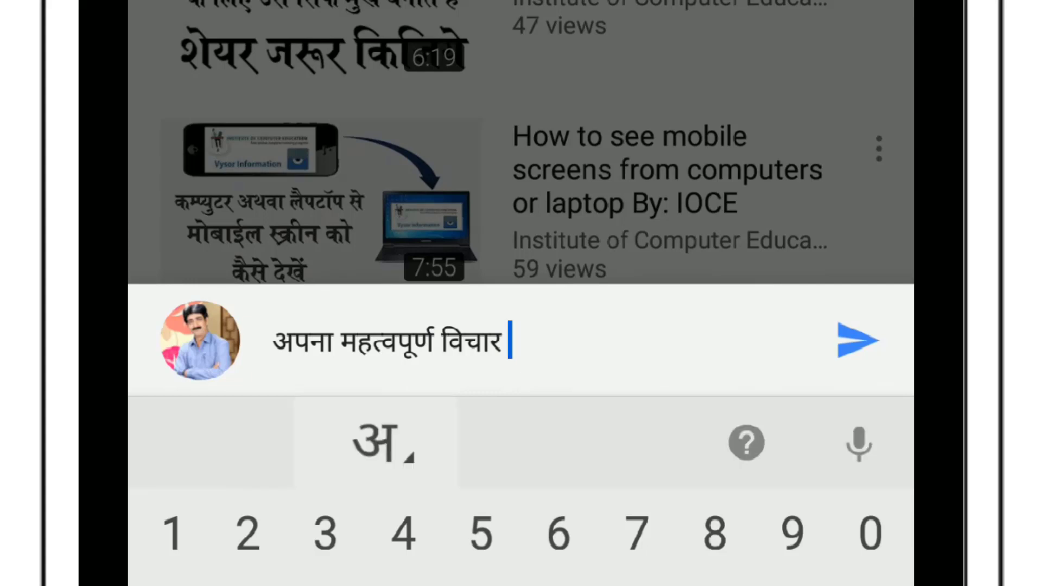
text(जरूर )
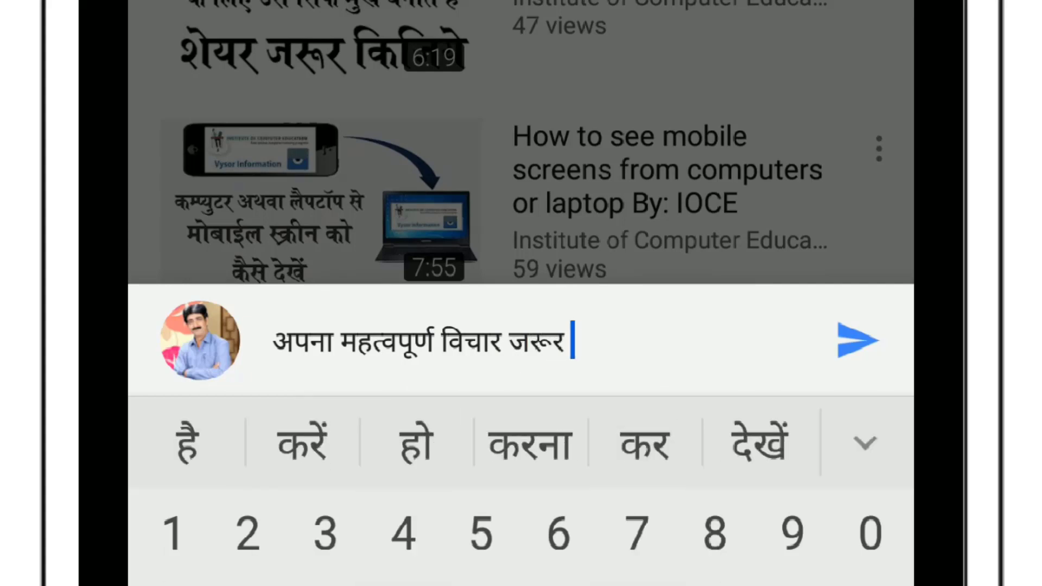
text(कमेंट की)
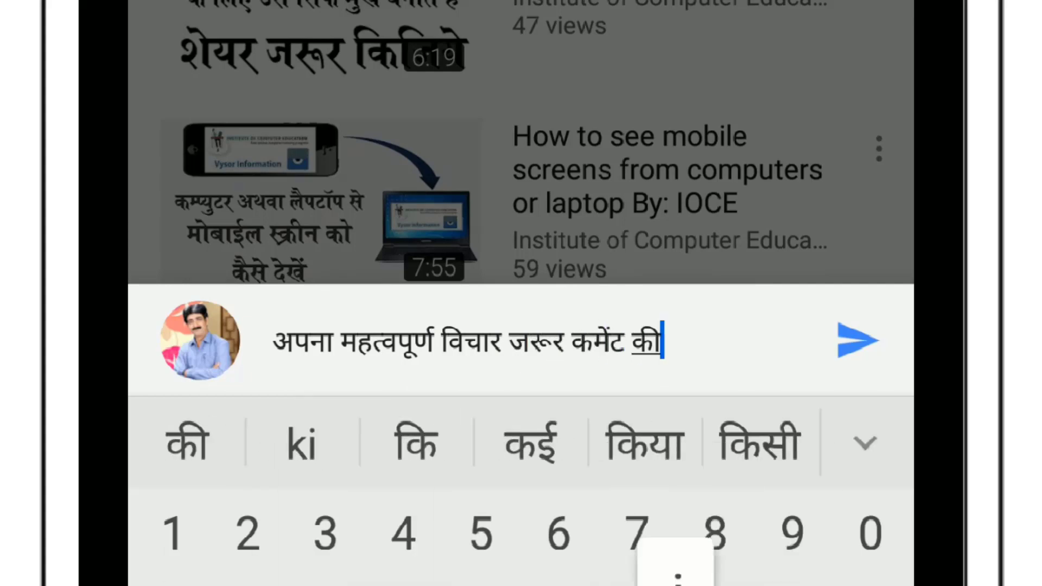
text(जिये)
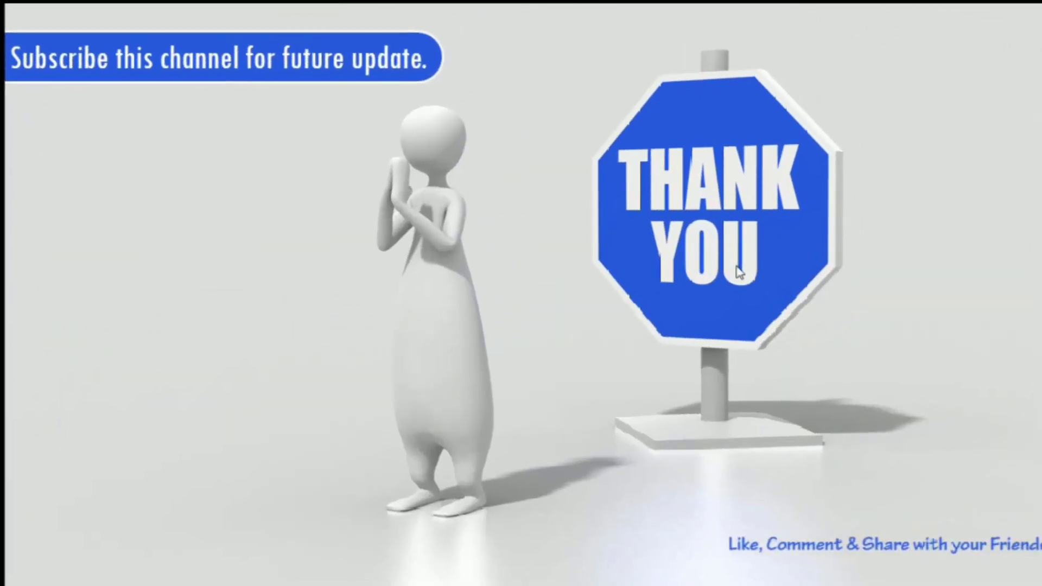